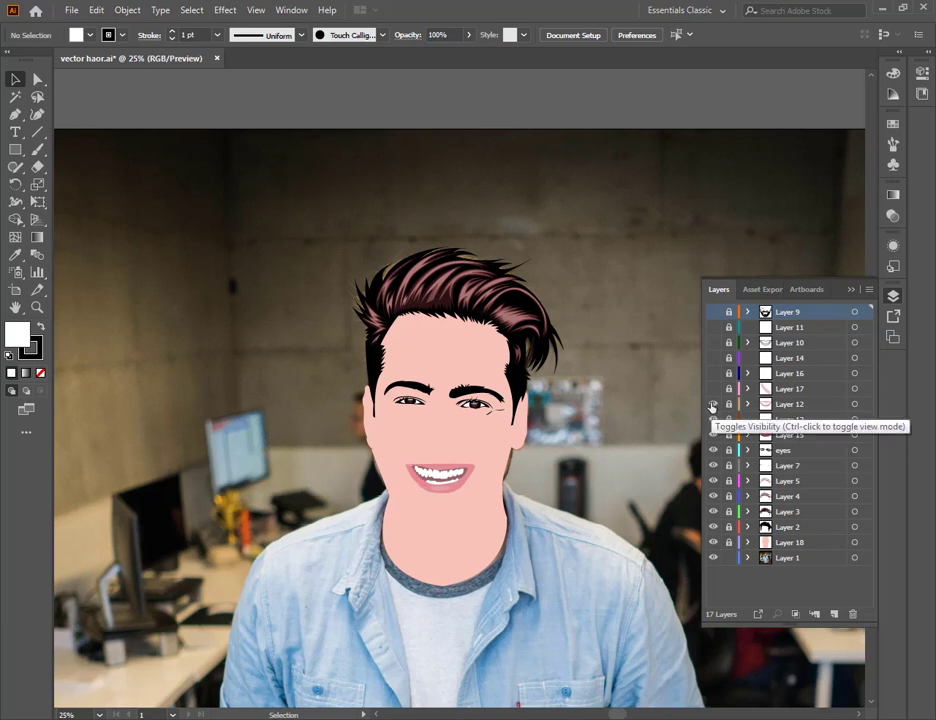
- Hide every layer from Layer 12 down to Layer 18, leaving the photo on Layer 1 visible, and make Layer 1 active
click(712, 405)
click(713, 420)
click(713, 437)
click(713, 451)
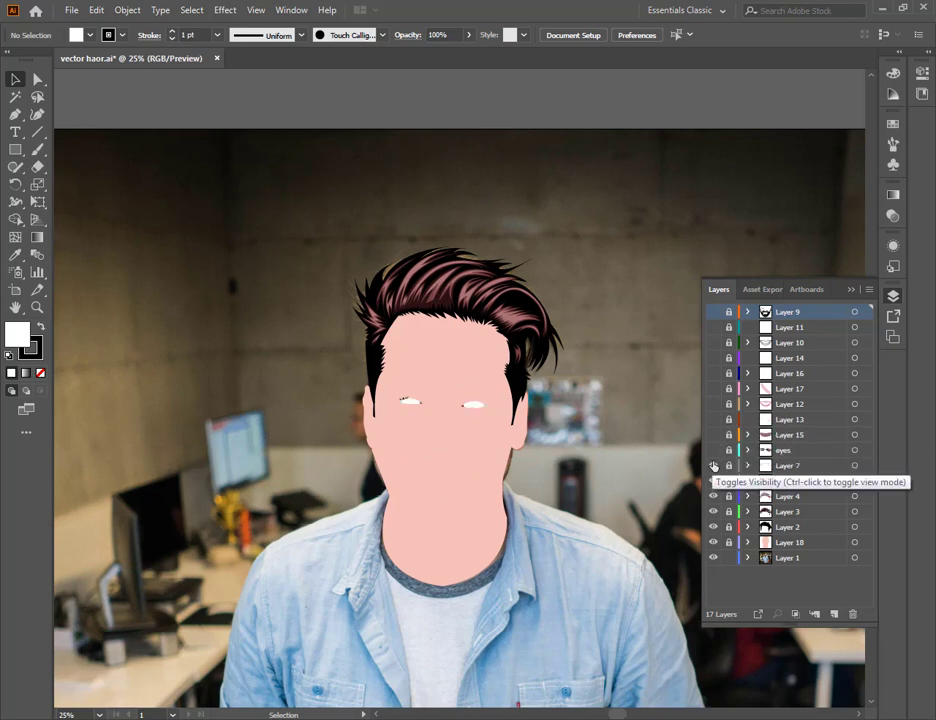
click(713, 466)
click(713, 481)
click(713, 497)
click(713, 512)
click(713, 527)
click(713, 543)
click(768, 559)
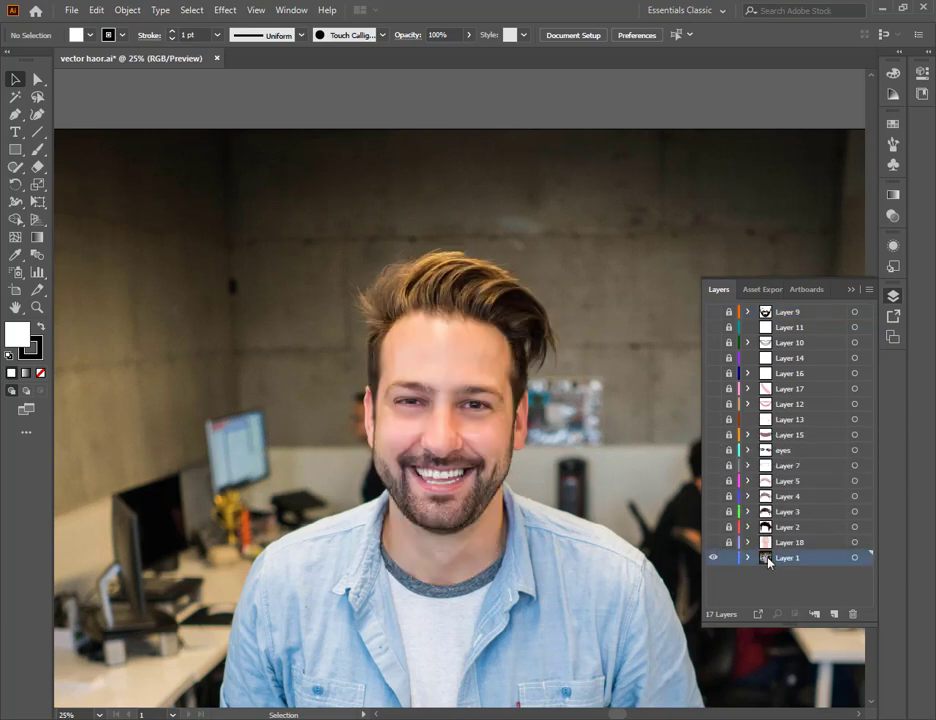
- Copy the portrait photo and paste the duplicate in front of the original
click(102, 12)
mouse_move(137, 15)
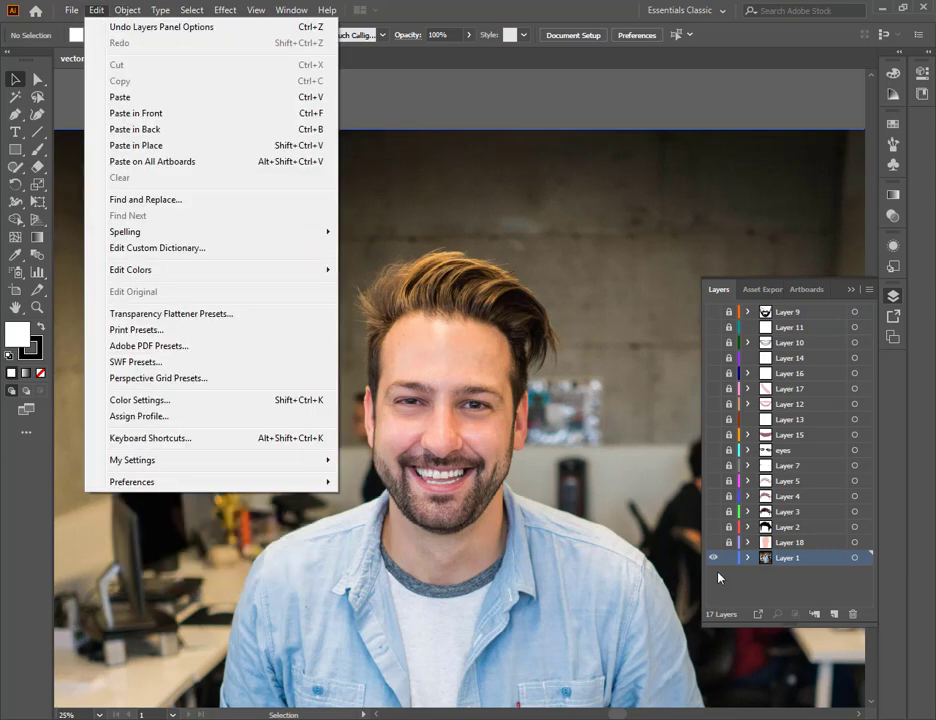
click(357, 365)
click(98, 12)
click(120, 82)
click(104, 13)
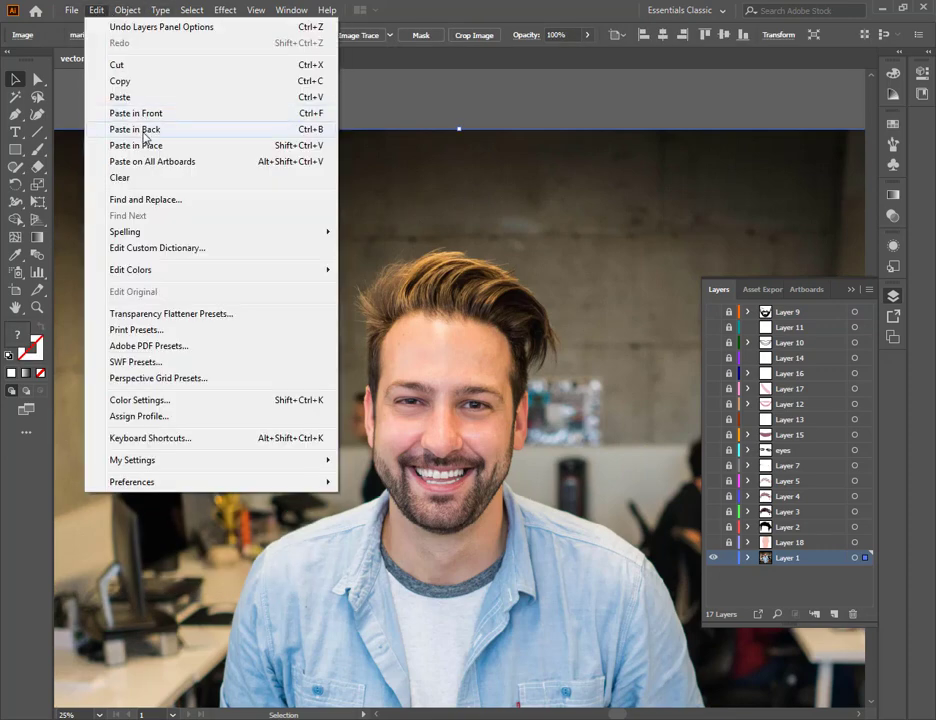
click(143, 114)
- Image-trace the pasted photo with the 16 Colors preset
click(391, 37)
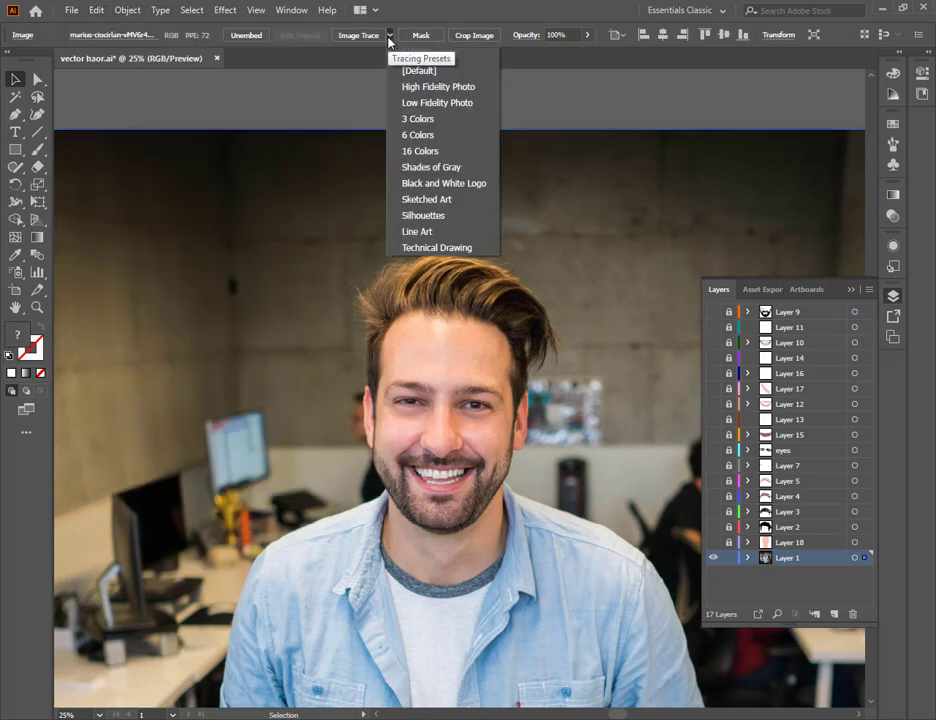
click(418, 184)
key(Return)
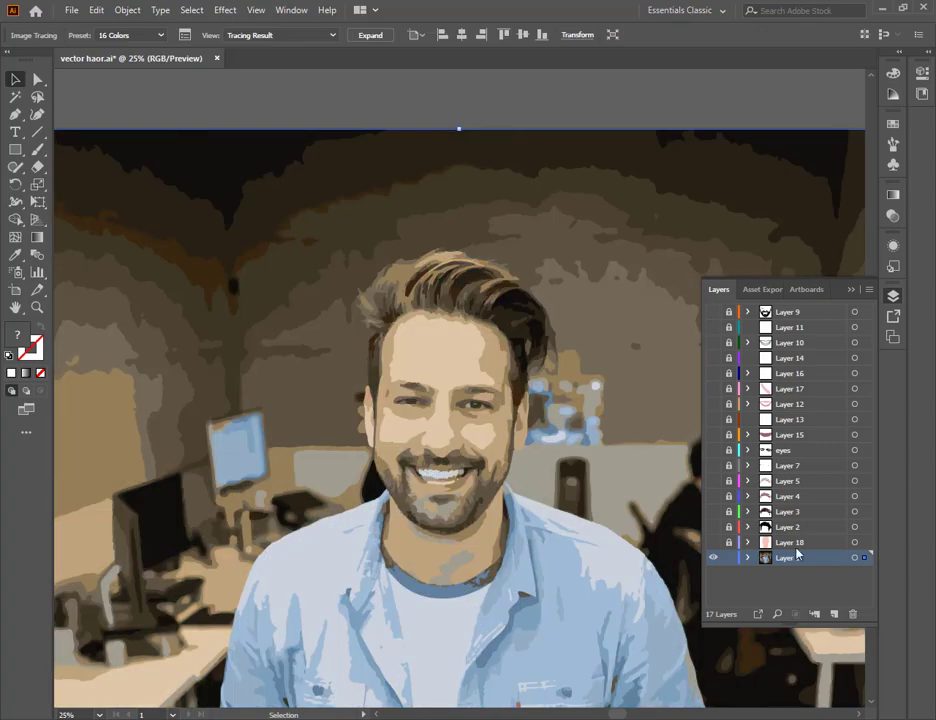
- Add a new layer above Layer 18 and pick up the pink skin fill from Layer 18's face shape, leaving Layer 18 hidden
click(834, 614)
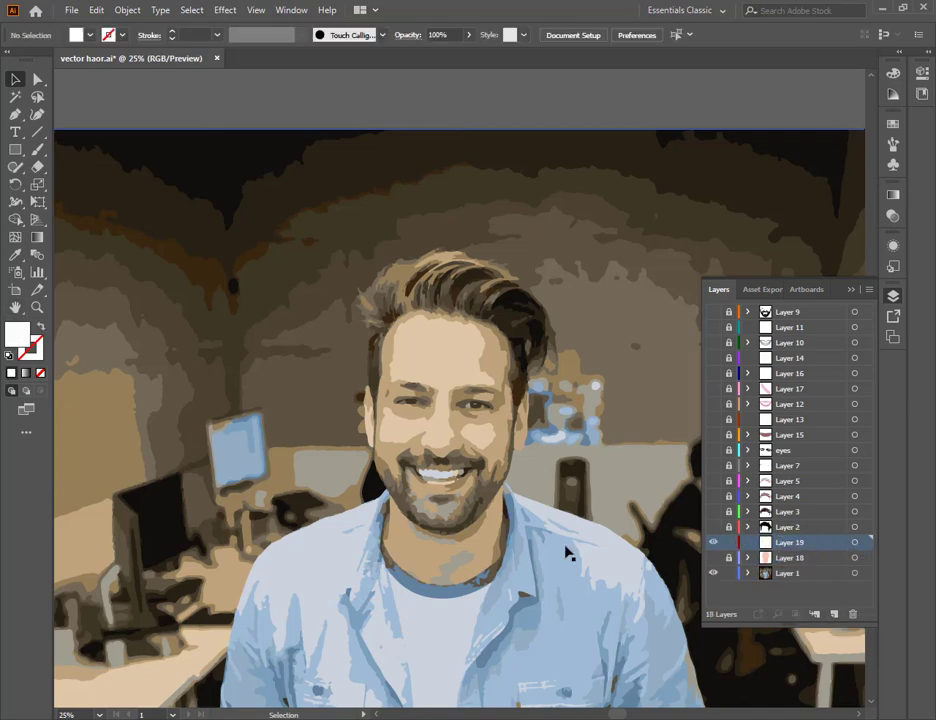
click(713, 557)
key(i)
click(443, 402)
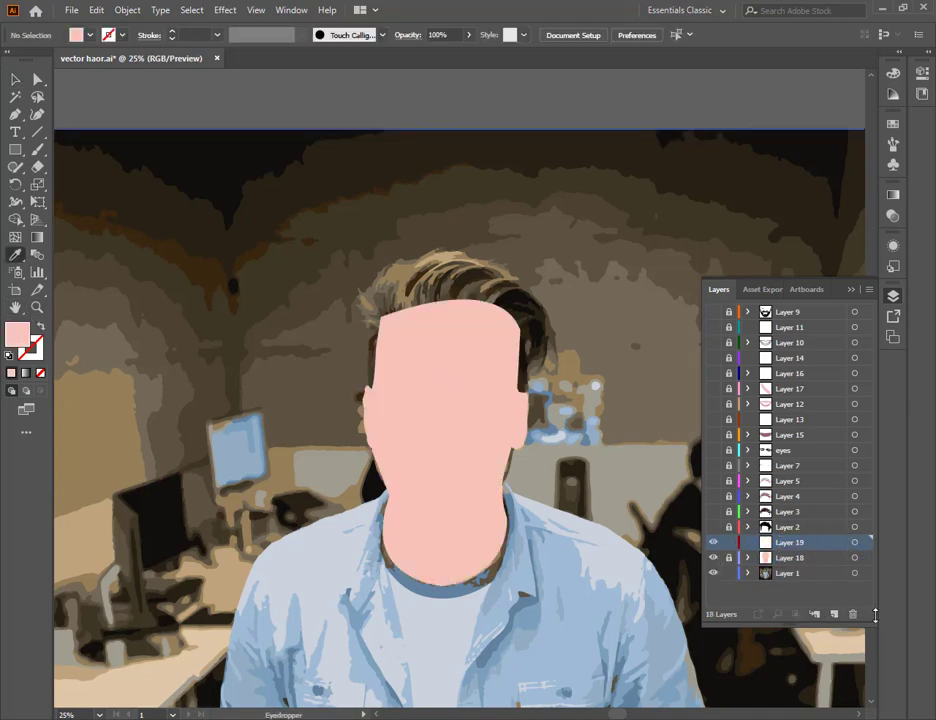
click(713, 557)
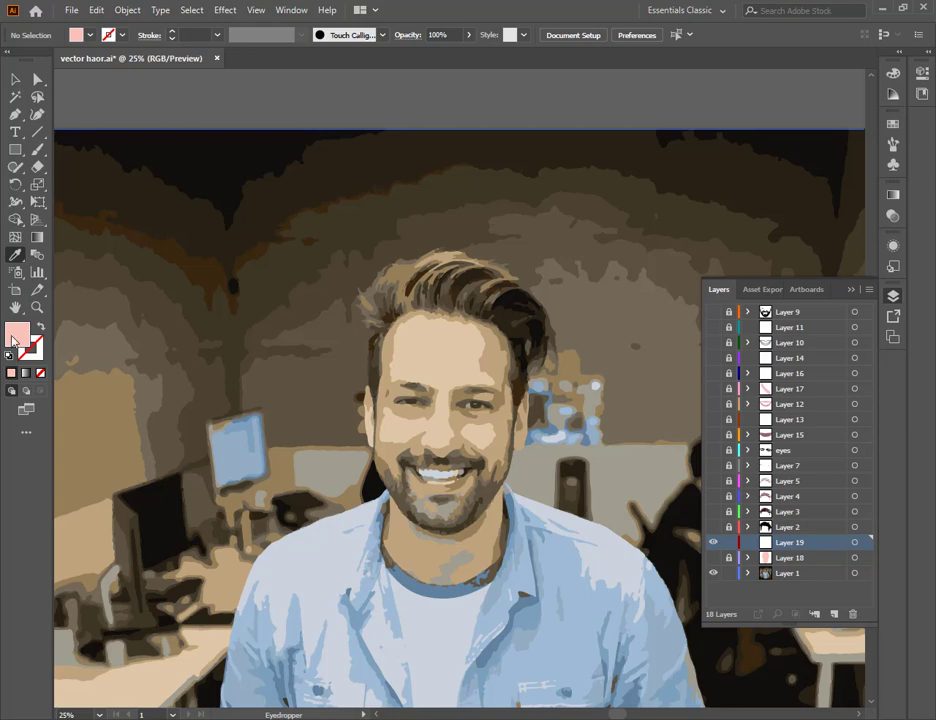
click(15, 115)
key(ctrl+plus)
key(ctrl+plus)
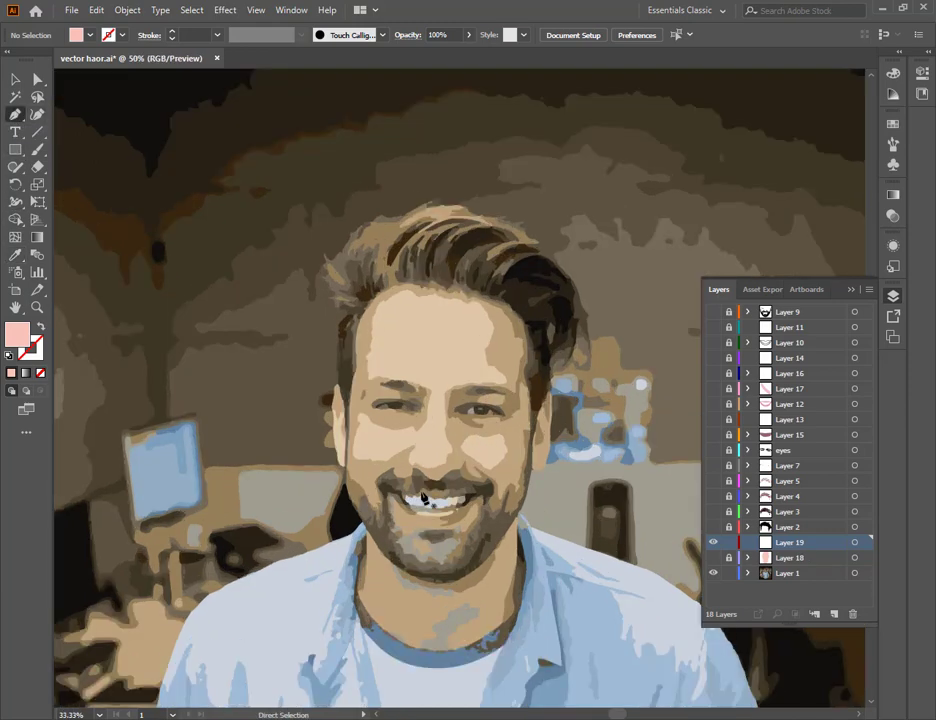
- Make the beard, line and mouth layers visible, from Layer 9 down to Layer 15
click(713, 312)
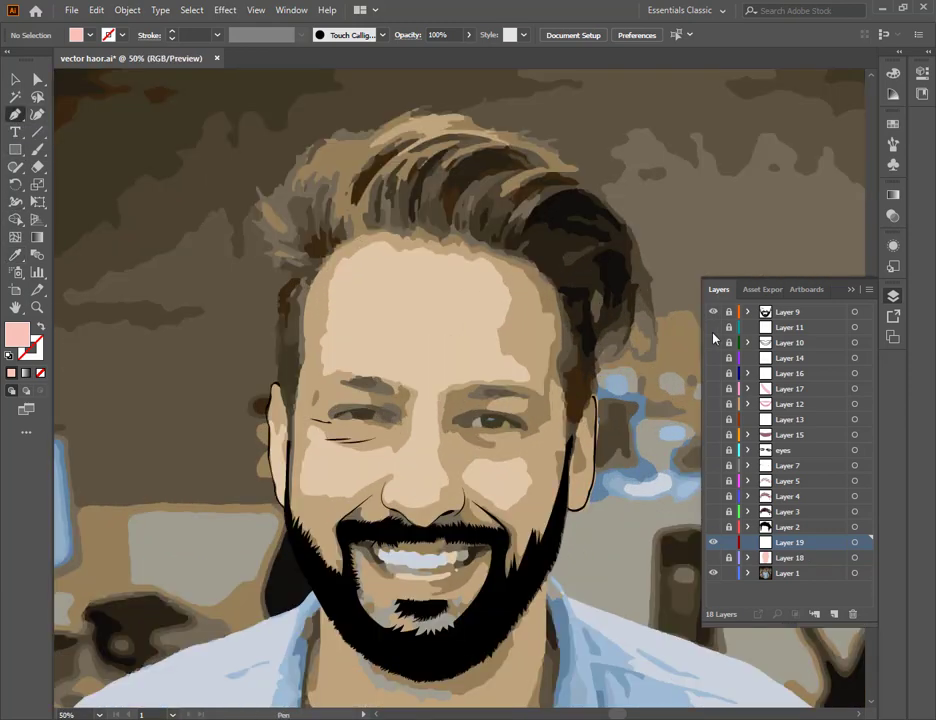
click(713, 329)
click(713, 343)
click(713, 362)
click(713, 360)
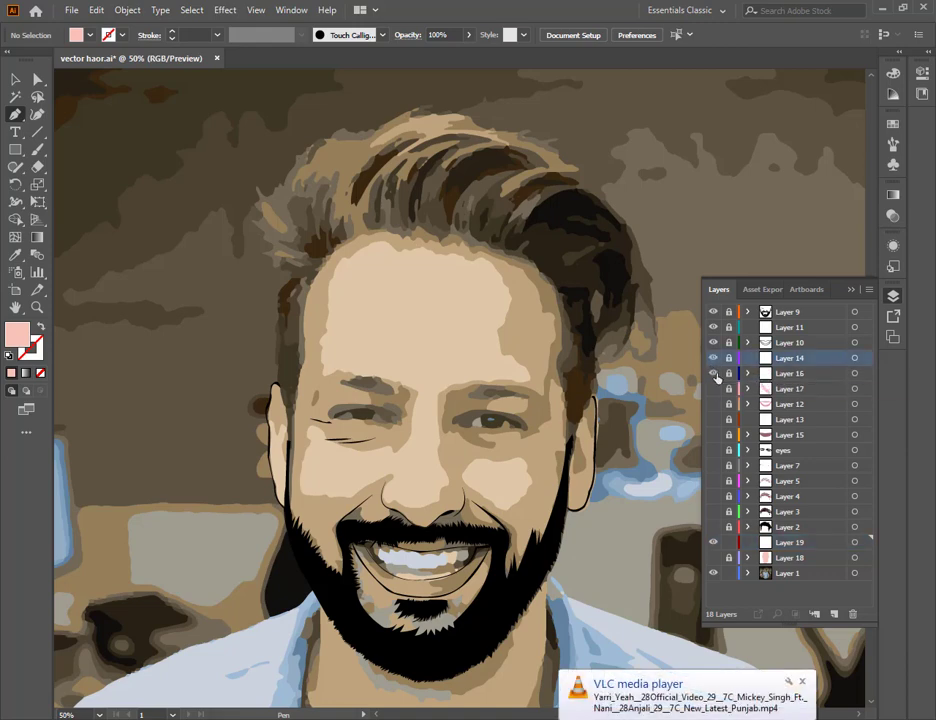
click(713, 388)
click(713, 404)
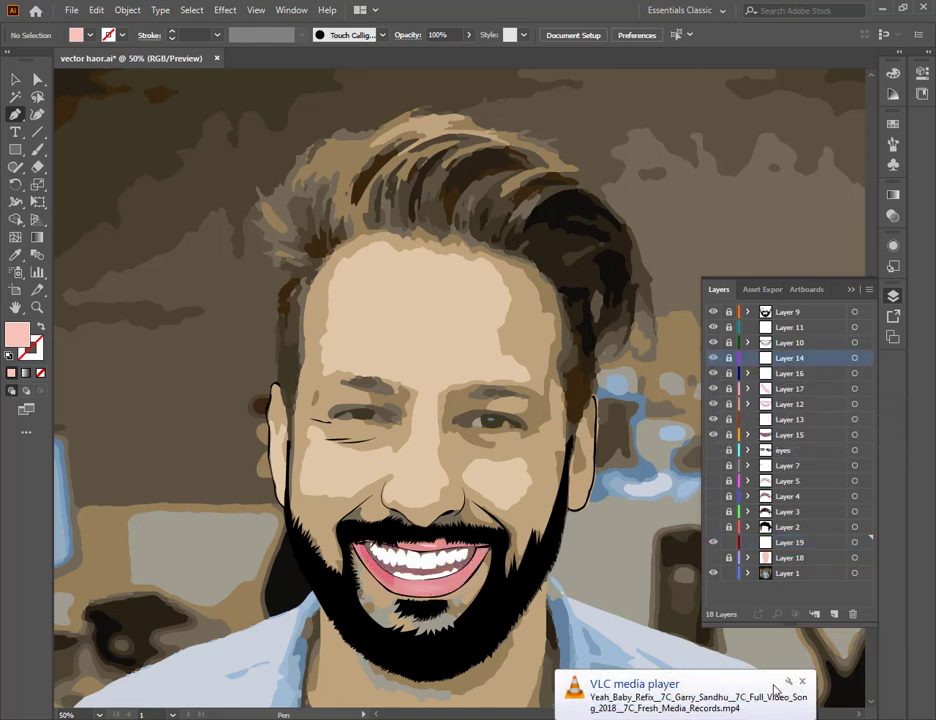
- Show the eyes, brow and hair layers from eyes down to Layer 2, keeping Layer 18 hidden
click(713, 450)
click(713, 466)
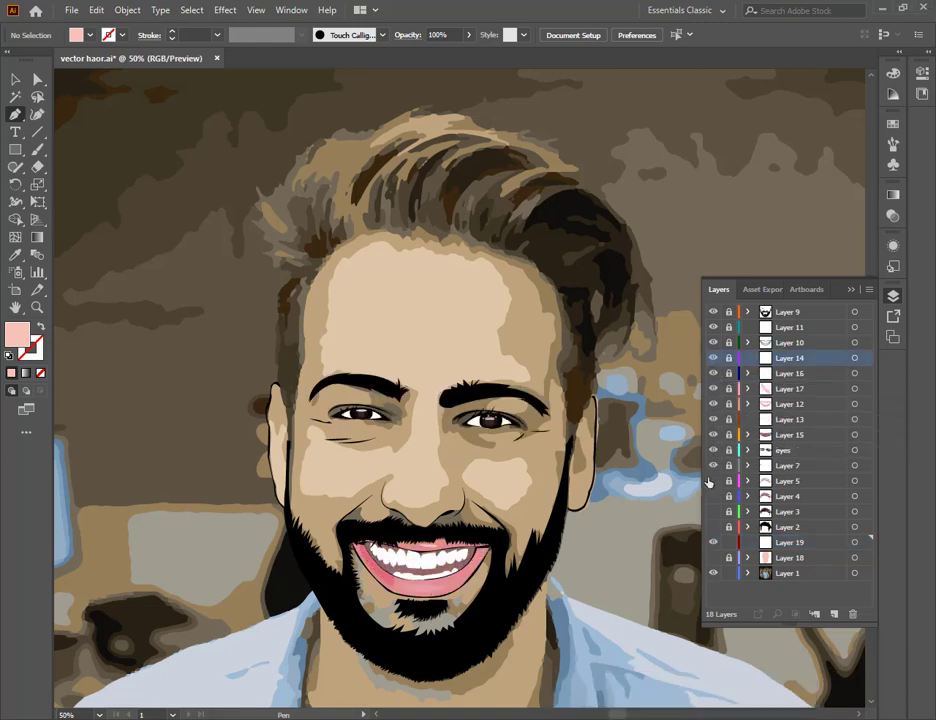
click(713, 482)
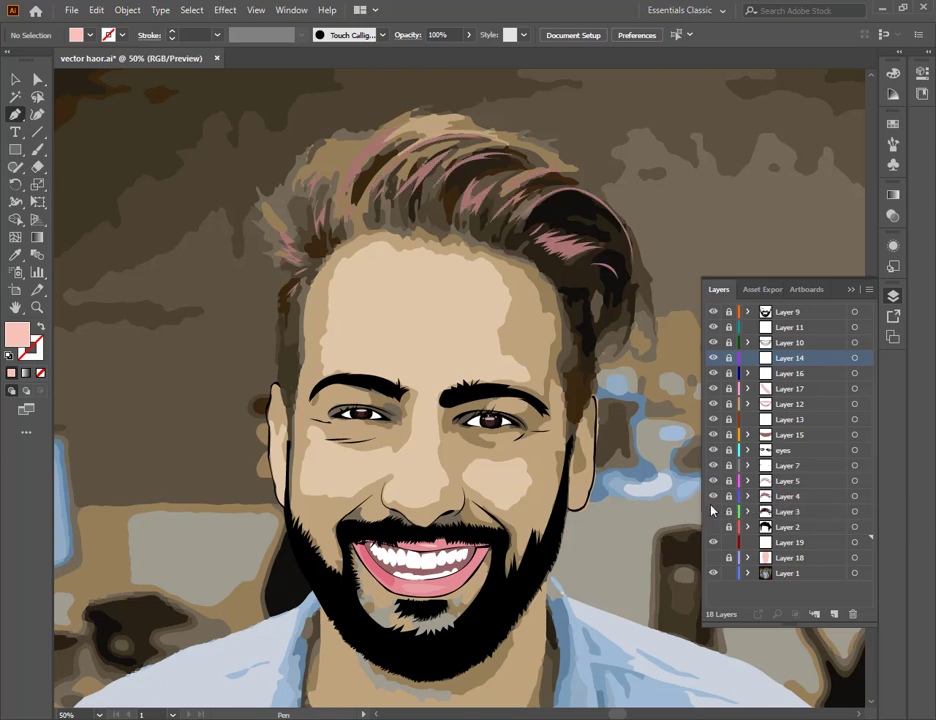
click(712, 527)
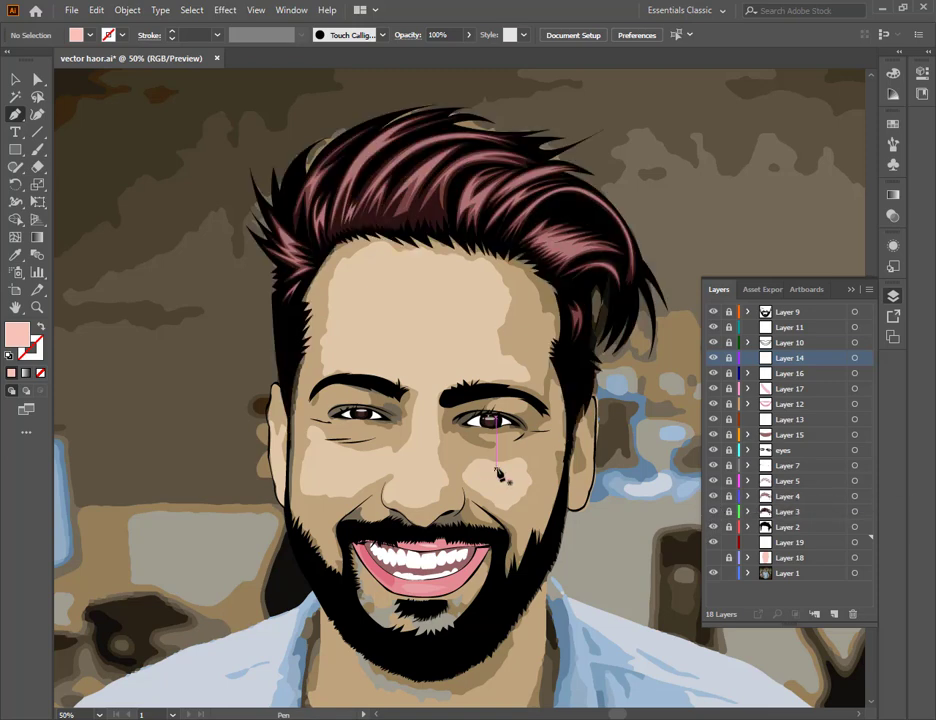
click(712, 556)
click(712, 556)
- On Layer 19, start a pink Pen path inside the front hairline and curve it down the forehead's shaded edge toward the temple
click(823, 541)
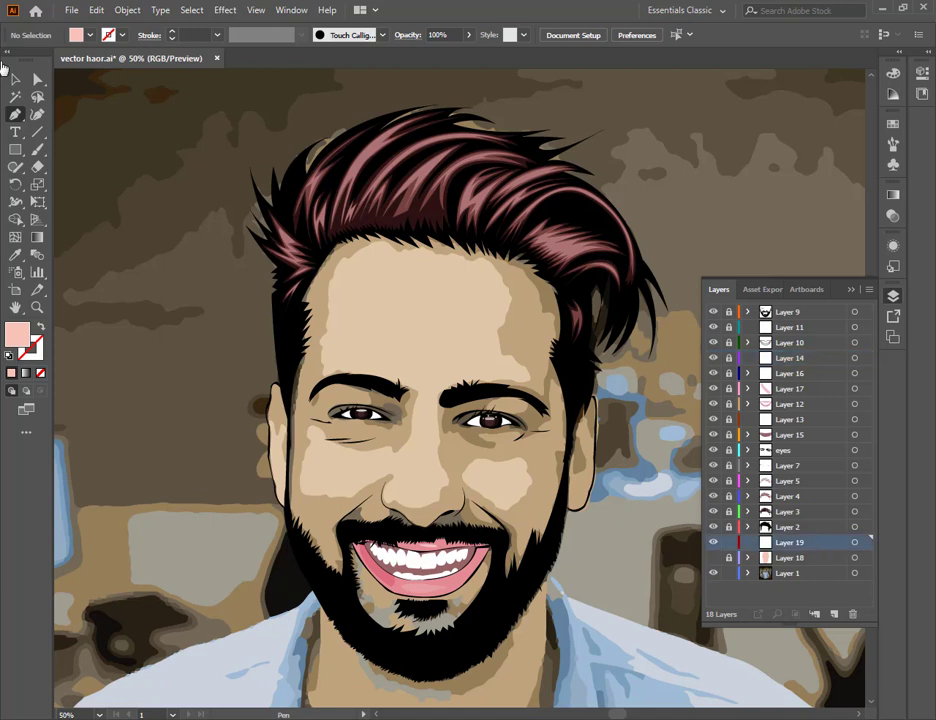
key(ctrl+equal)
scroll(440, 220, up, 2)
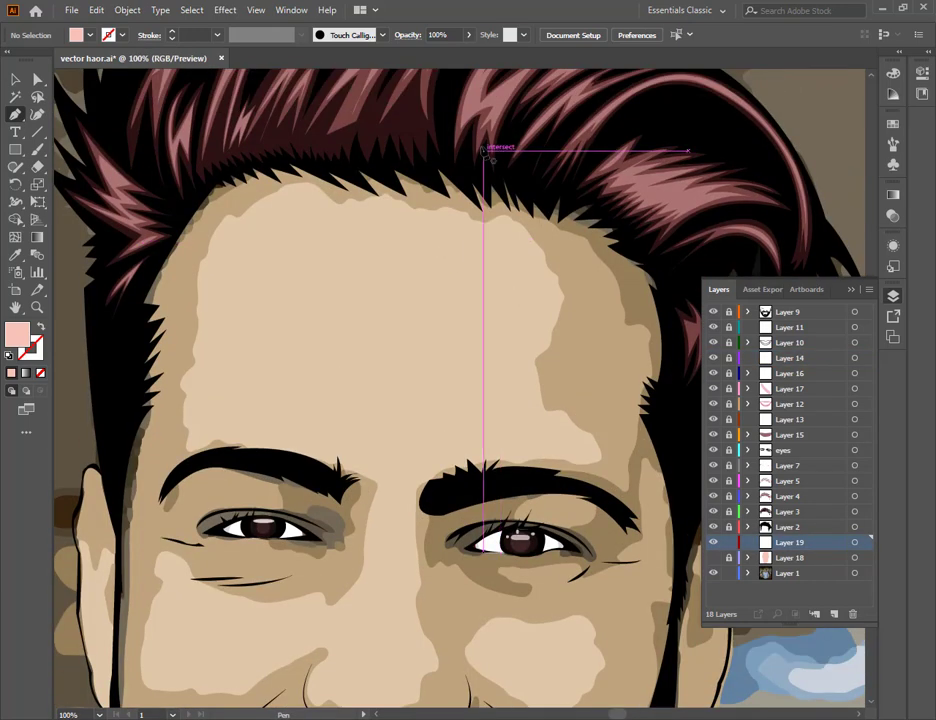
click(450, 156)
drag(632, 331, 673, 468)
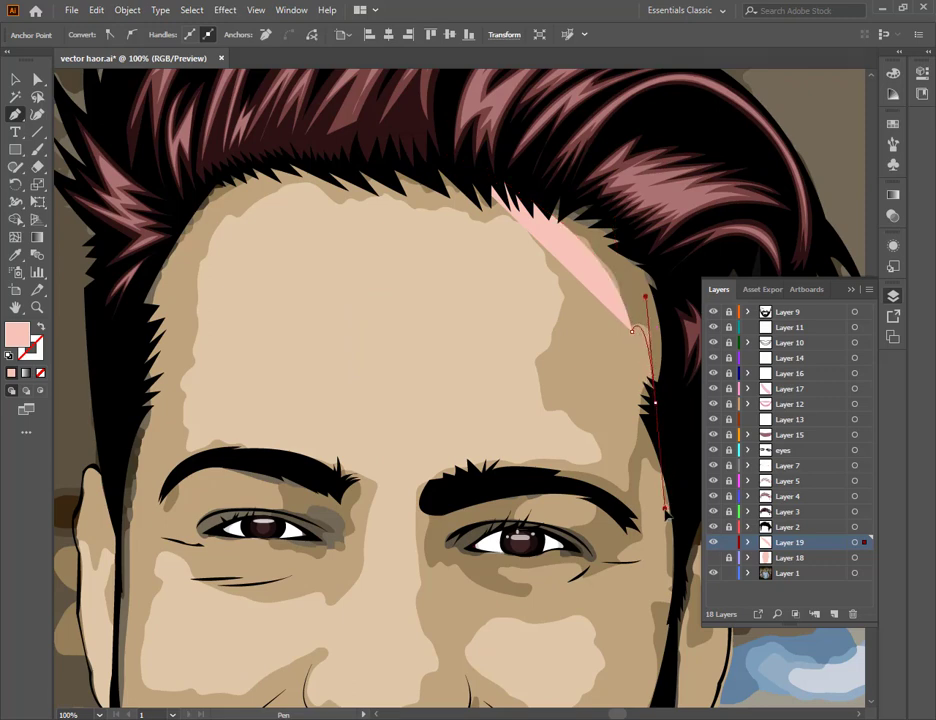
- Switch Layer 19 to outline view and undo the last path point placed beside the temple
drag(666, 512, 655, 498)
key(ctrl+y)
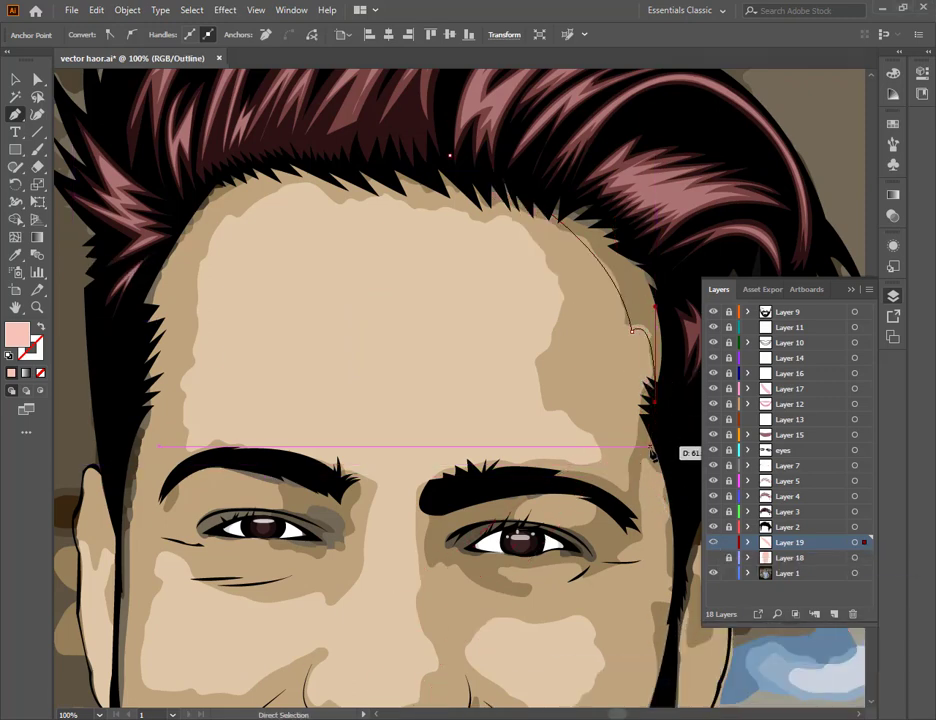
key(ctrl+y)
key(ctrl+z)
key(ctrl+y)
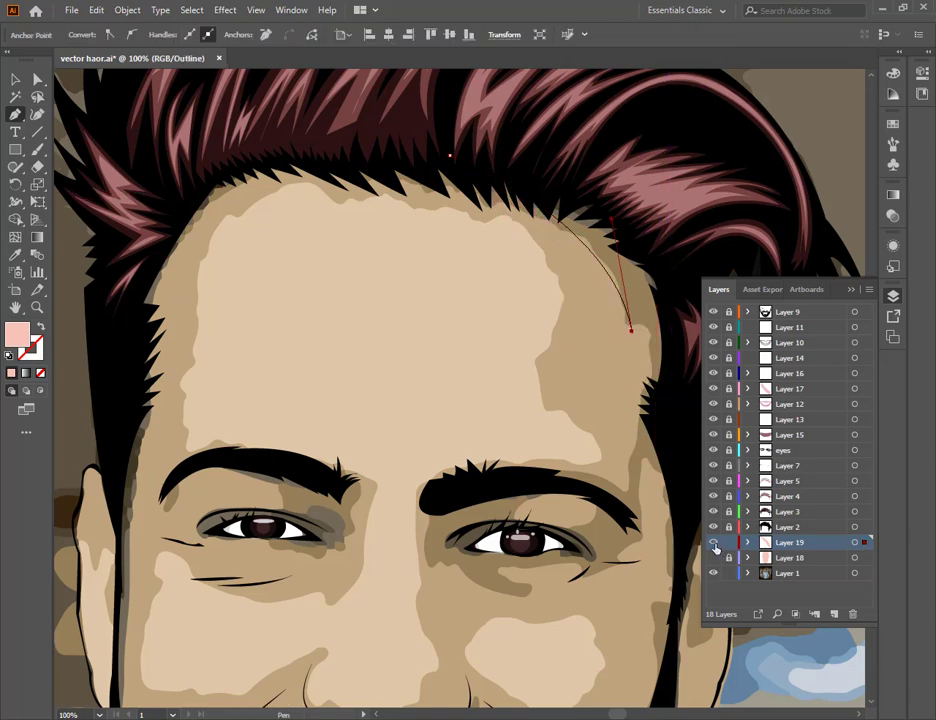
- Continue the shadow path down the temple, along the top of the eyebrow and back beneath it
drag(628, 468, 588, 521)
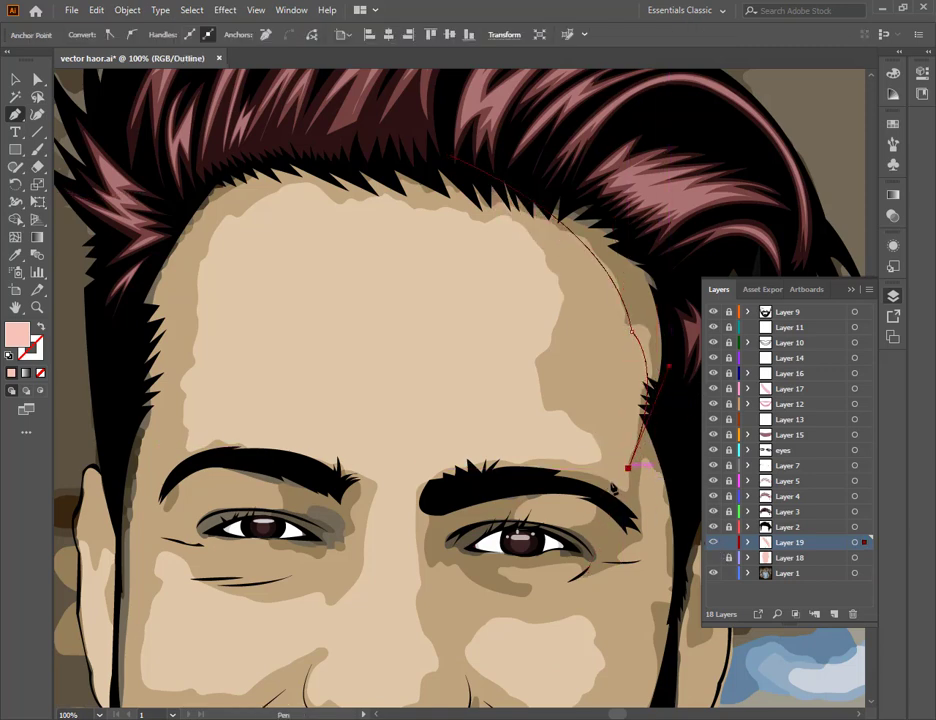
drag(603, 476, 520, 484)
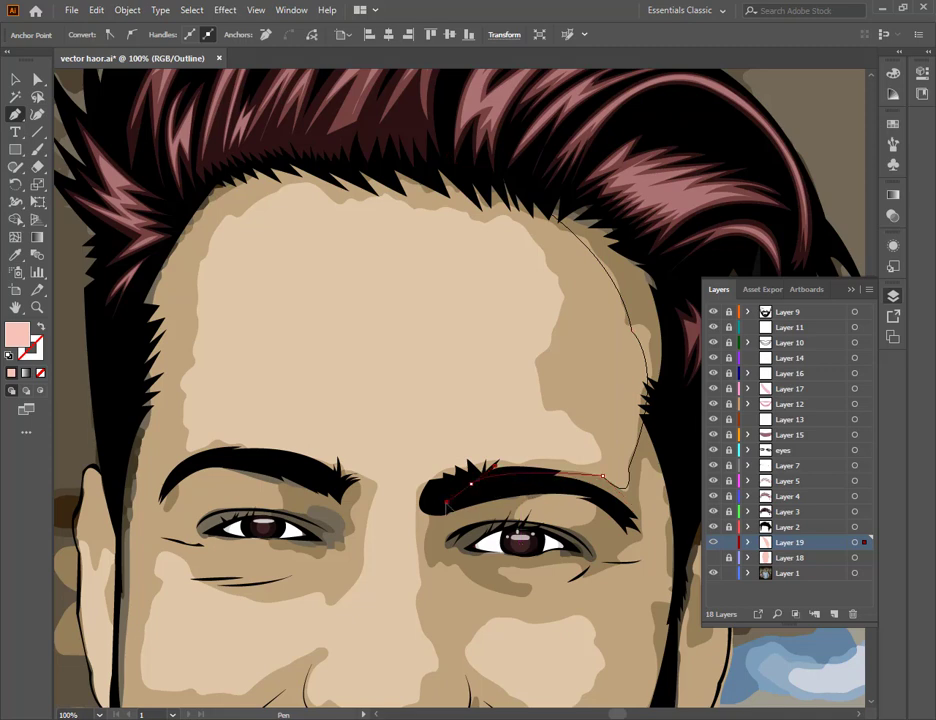
click(471, 484)
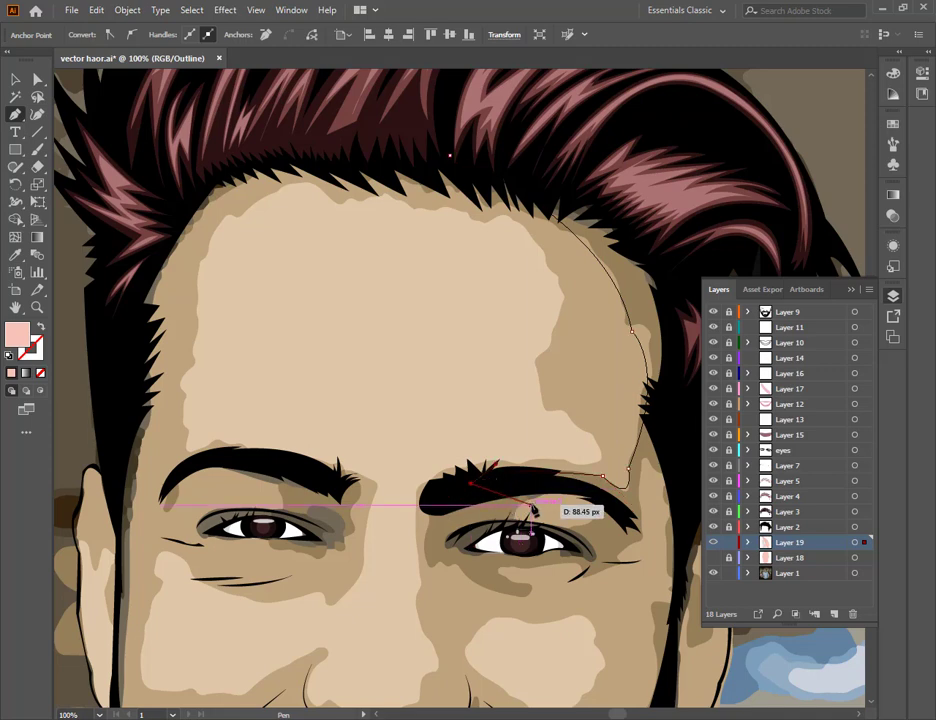
click(531, 502)
drag(556, 485, 558, 483)
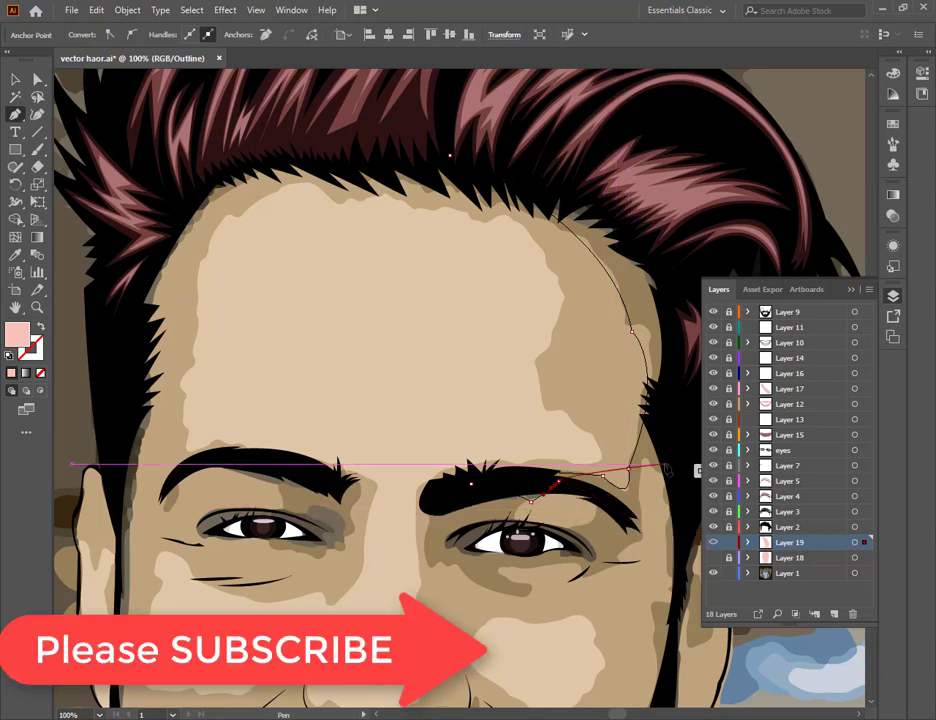
- Extend the shadow path across the temple into the sideburn and down the edge of the cheek beside the ear
drag(676, 391, 688, 318)
drag(688, 367, 724, 337)
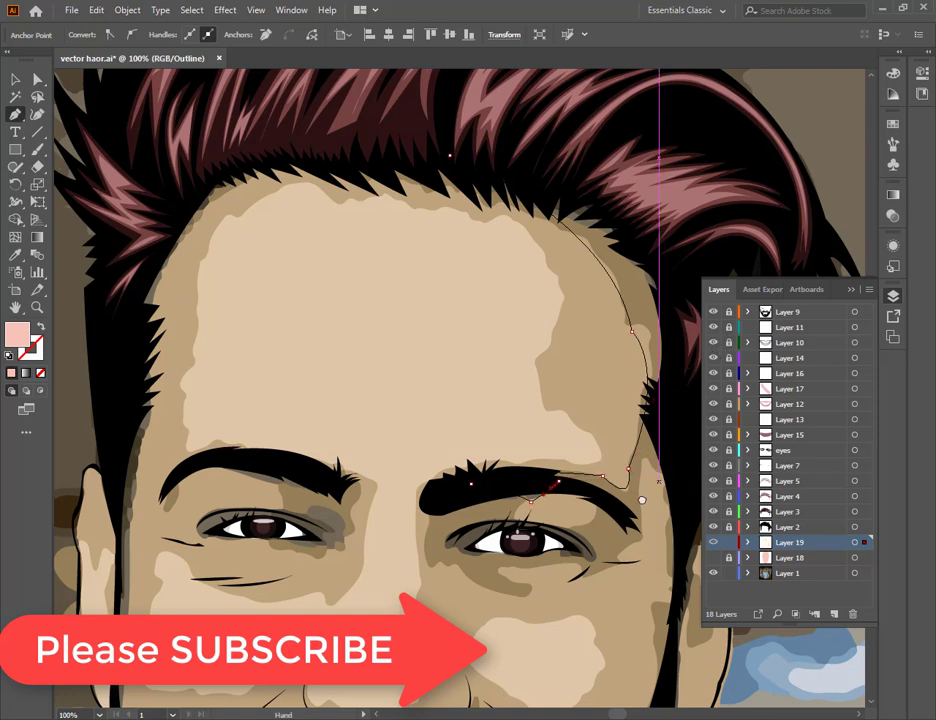
drag(665, 460, 515, 370)
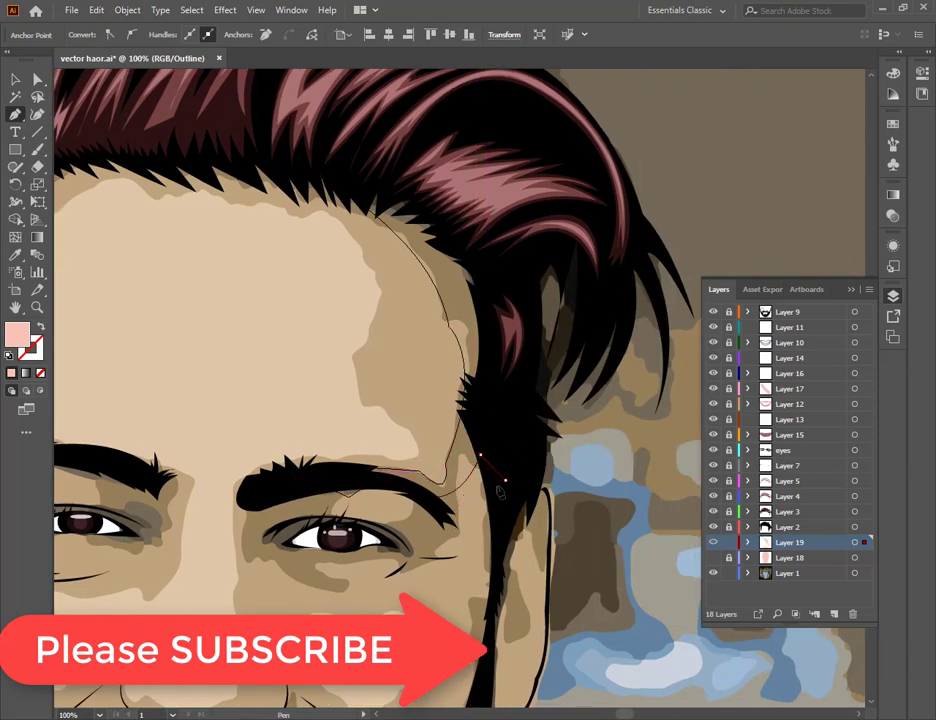
drag(481, 522, 481, 531)
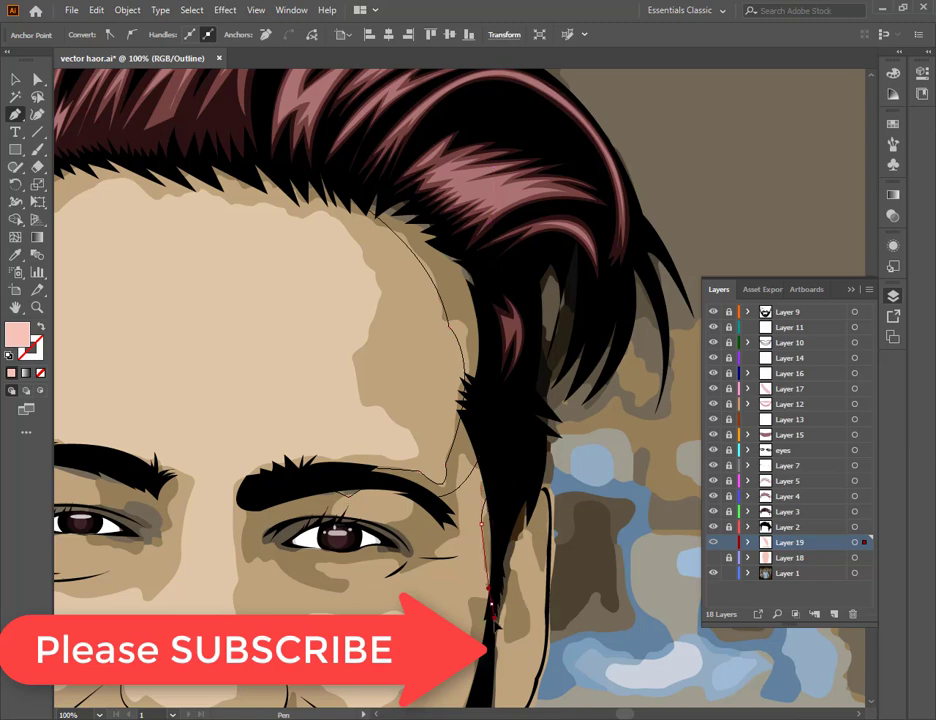
scroll(490, 590, down, 3)
drag(476, 591, 491, 700)
- Trace the shadow path along the beard's upper edge on the cheek, in to the corner of the mustache
scroll(487, 596, down, 6)
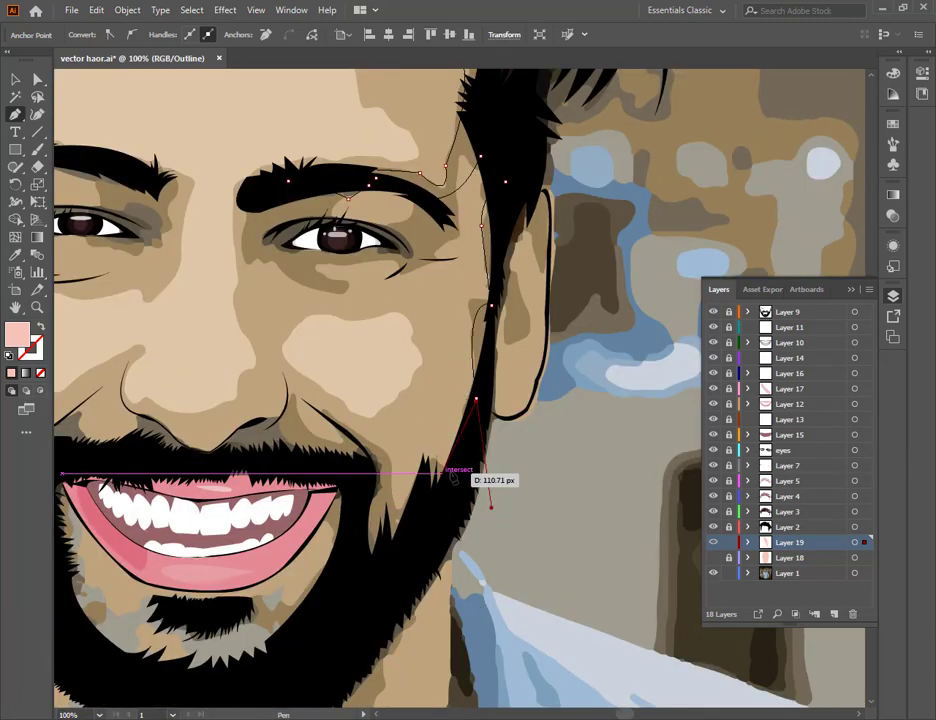
click(453, 469)
click(415, 486)
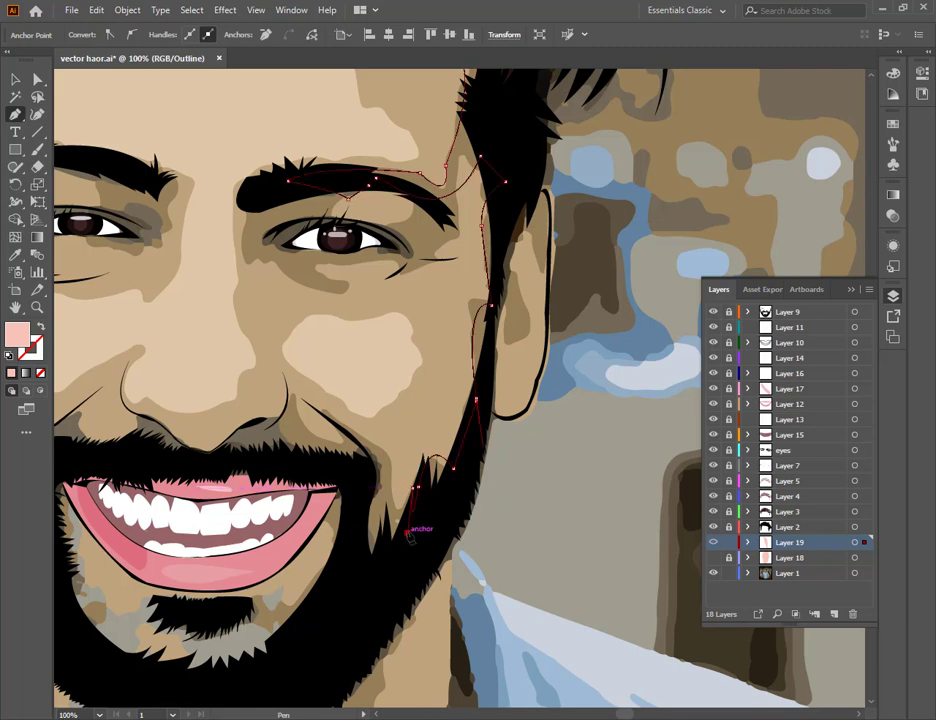
click(387, 496)
click(387, 451)
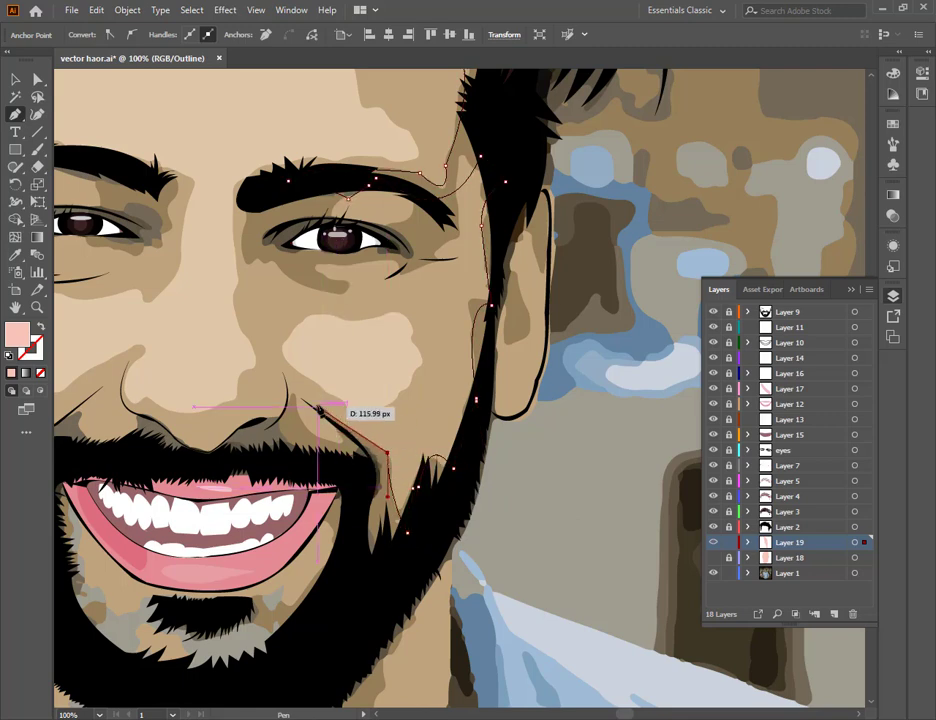
drag(355, 480, 361, 507)
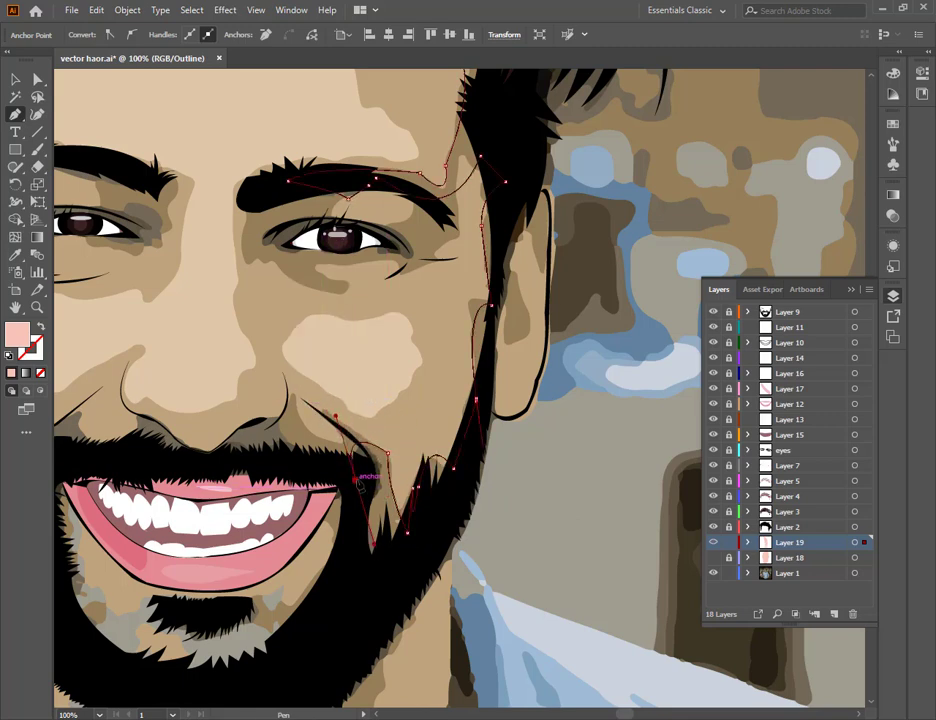
click(355, 480)
- Carry the shadow path down inside the beard beside the mouth and across the chin
click(355, 604)
click(349, 653)
scroll(347, 650, down, 2)
scroll(317, 605, down, 1)
click(218, 544)
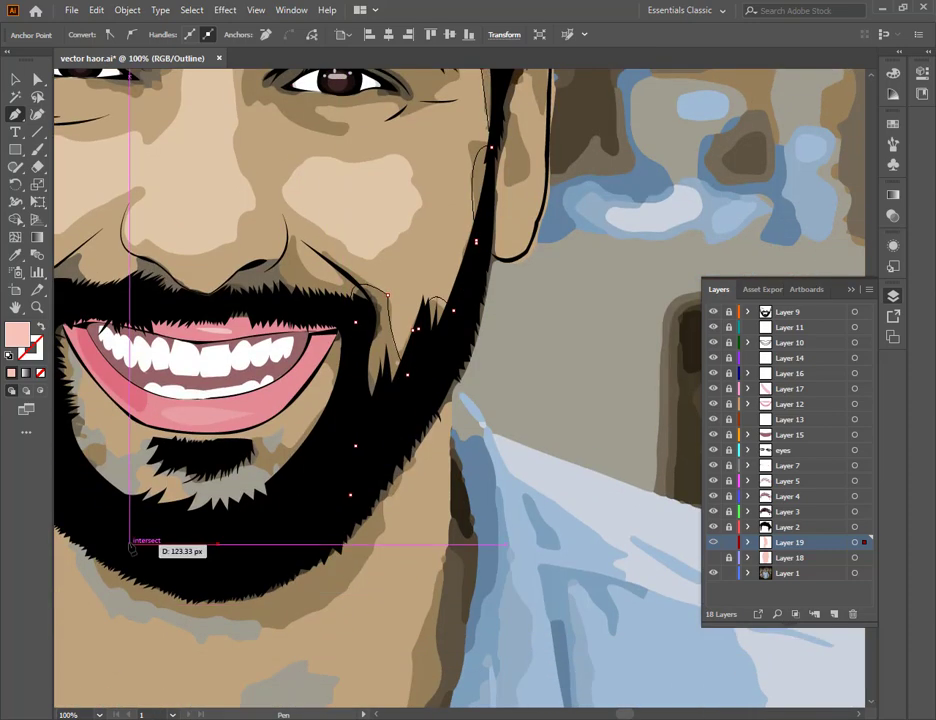
click(130, 544)
- Carry the shadow path across to the far side of the jaw and back beneath the chin along the beard's lower edge
drag(234, 565, 501, 611)
click(289, 498)
drag(358, 607, 421, 641)
click(358, 607)
drag(342, 585, 60, 418)
drag(272, 474, 321, 510)
click(273, 474)
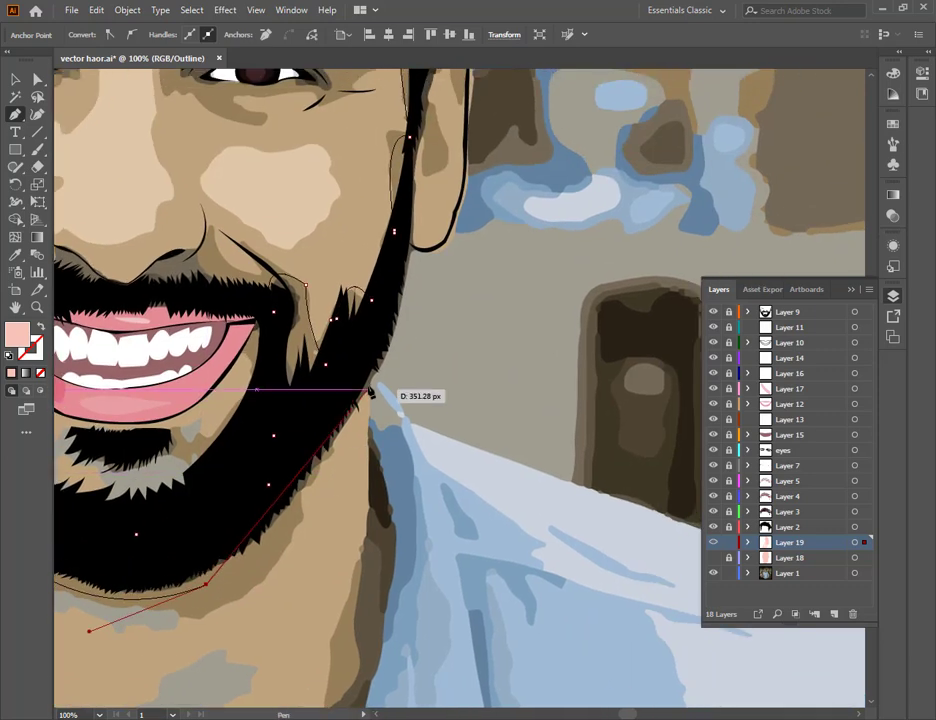
- Trace the shadow path up the beard's outer edge along the jaw and past the front of the ear
drag(374, 380, 418, 188)
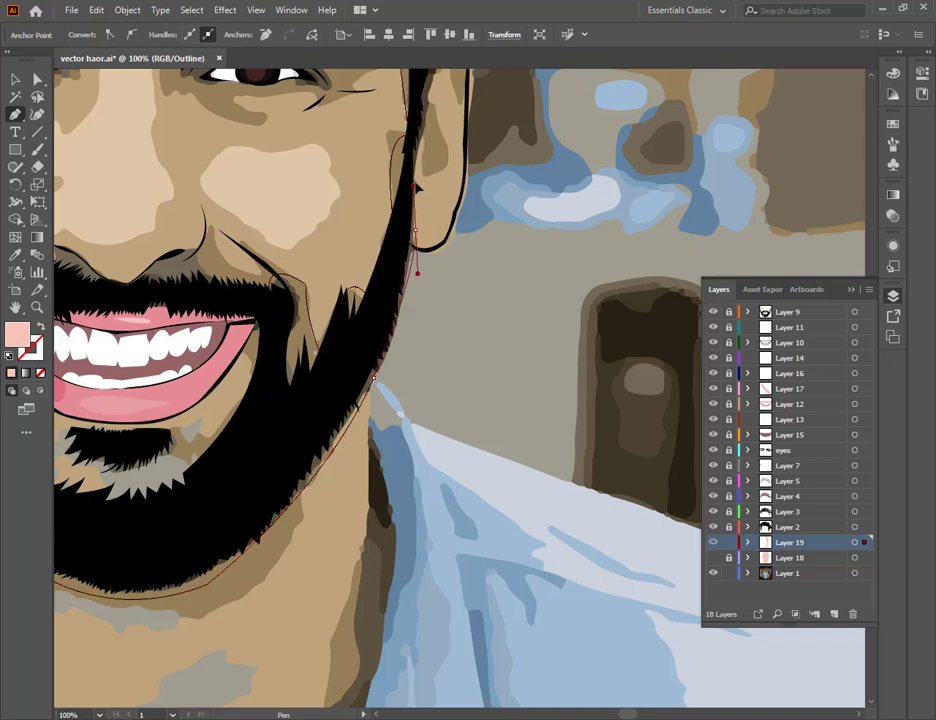
drag(430, 121, 431, 114)
click(417, 232)
scroll(420, 238, up, 3)
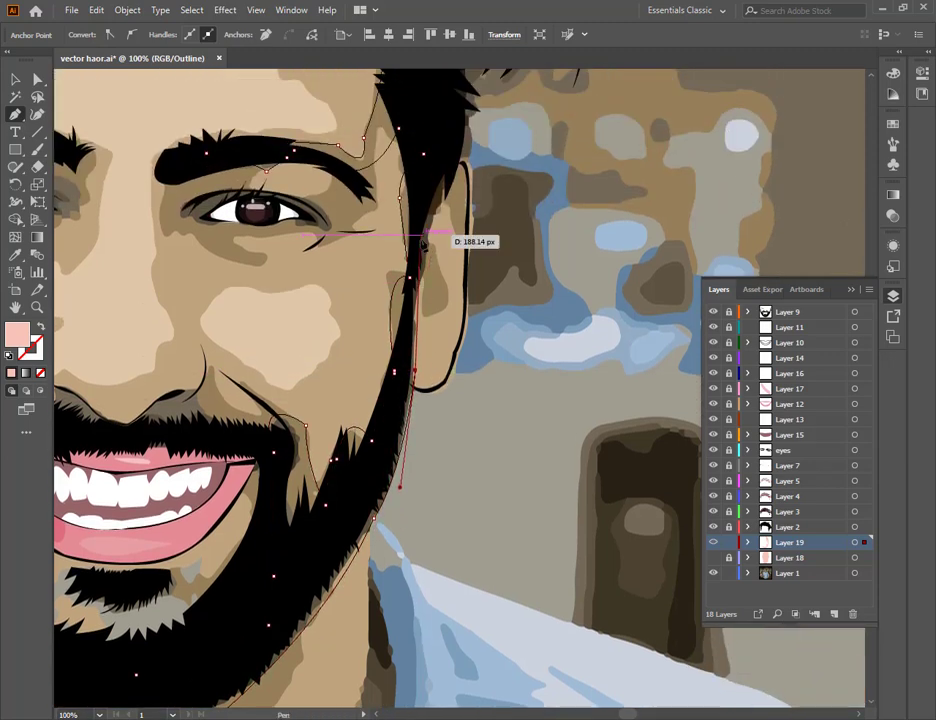
drag(425, 264, 450, 192)
click(425, 264)
- Run the shadow path up through the sideburn and across the hair, closing the shape at its starting anchor
scroll(436, 252, up, 2)
click(443, 175)
scroll(440, 174, up, 3)
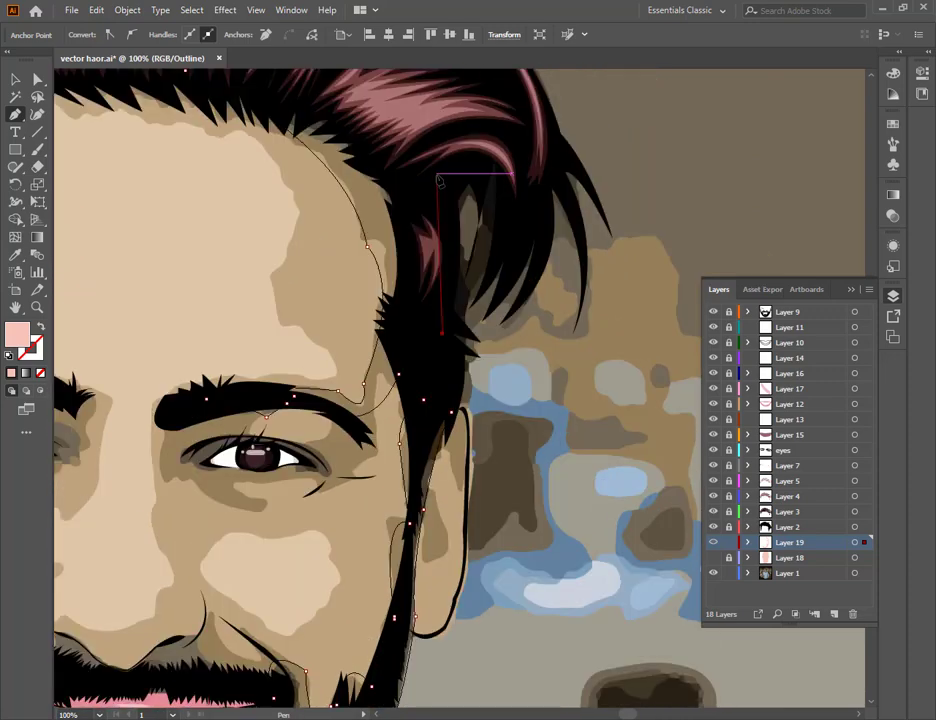
click(427, 161)
scroll(423, 161, up, 3)
click(340, 159)
click(286, 178)
click(177, 188)
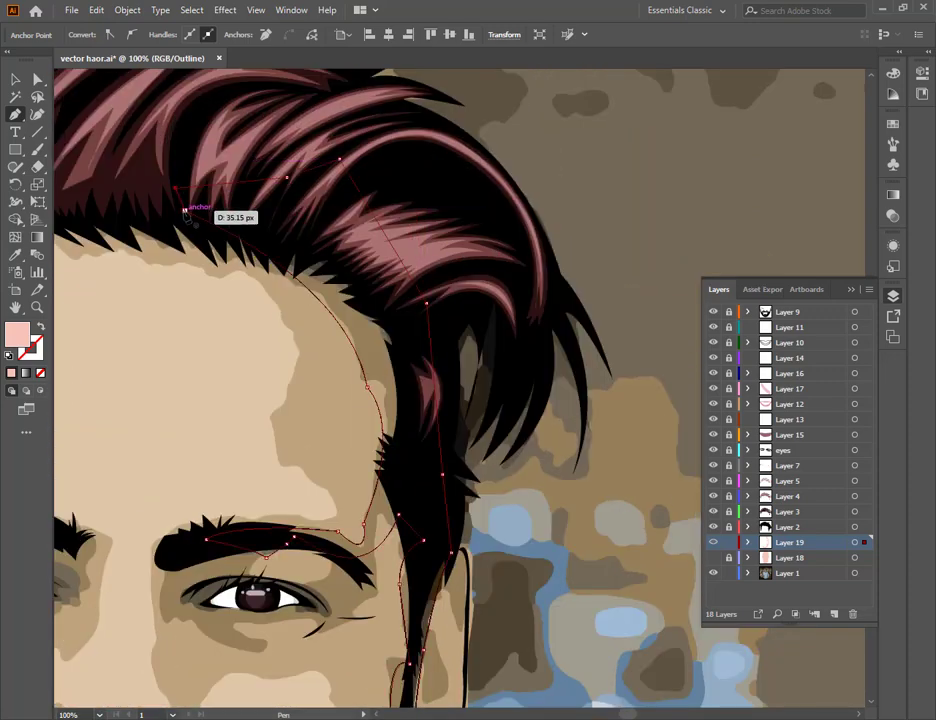
click(185, 210)
- Start a shadow shape at the outer corner of the man's left eye, curving over the upper lid to the inner corner
drag(238, 416, 335, 159)
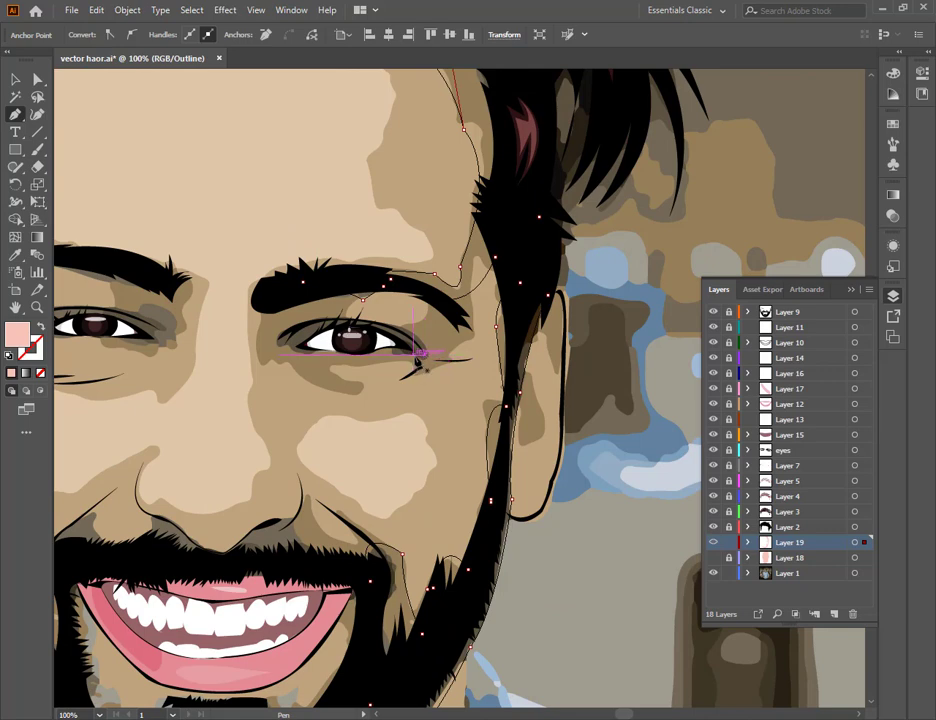
drag(412, 356, 421, 343)
click(421, 345)
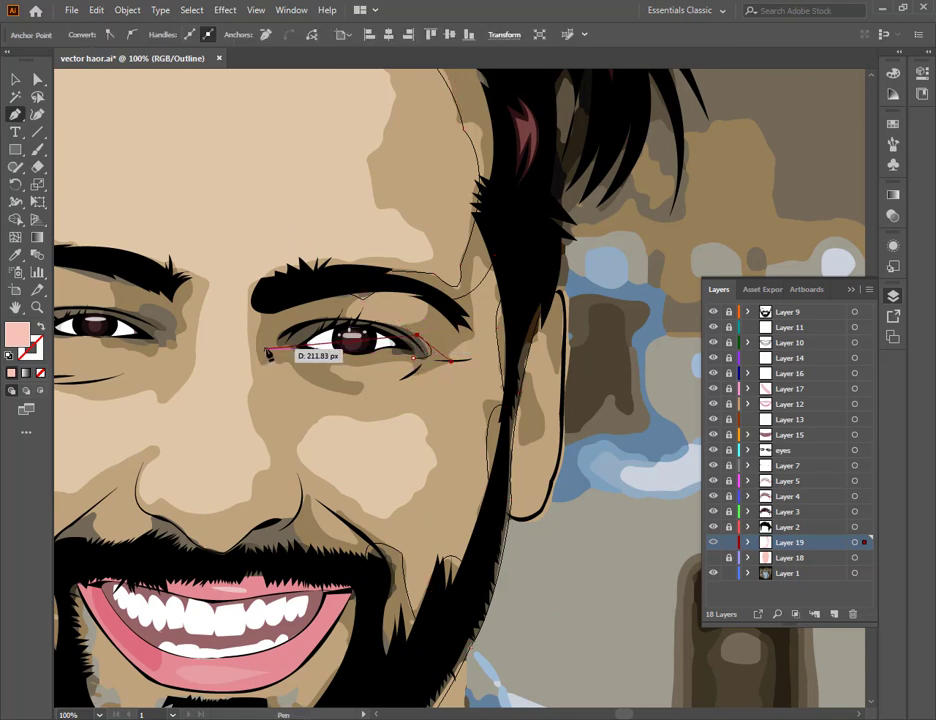
drag(278, 349, 275, 400)
click(278, 349)
click(415, 717)
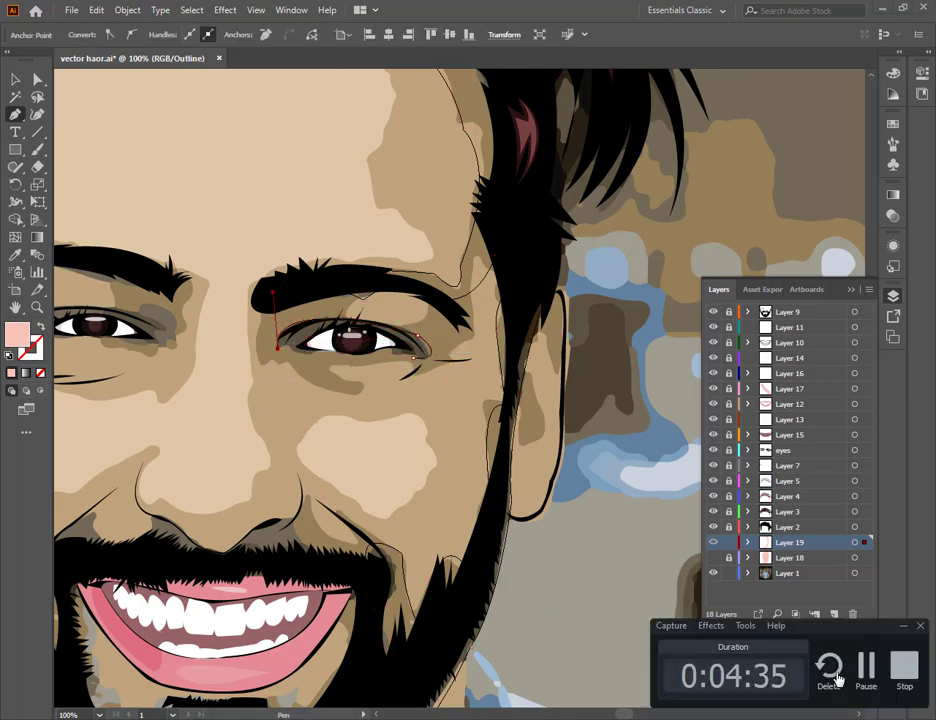
click(866, 668)
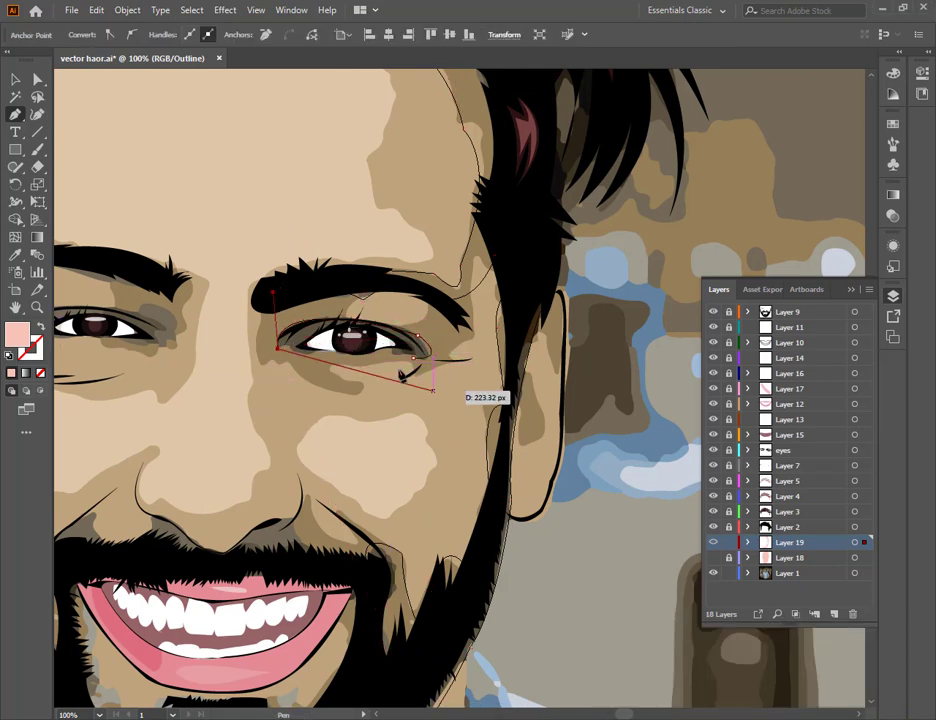
- Curve the eye shadow path beneath the lower lid and close it at the outer corner
click(351, 349)
click(351, 349)
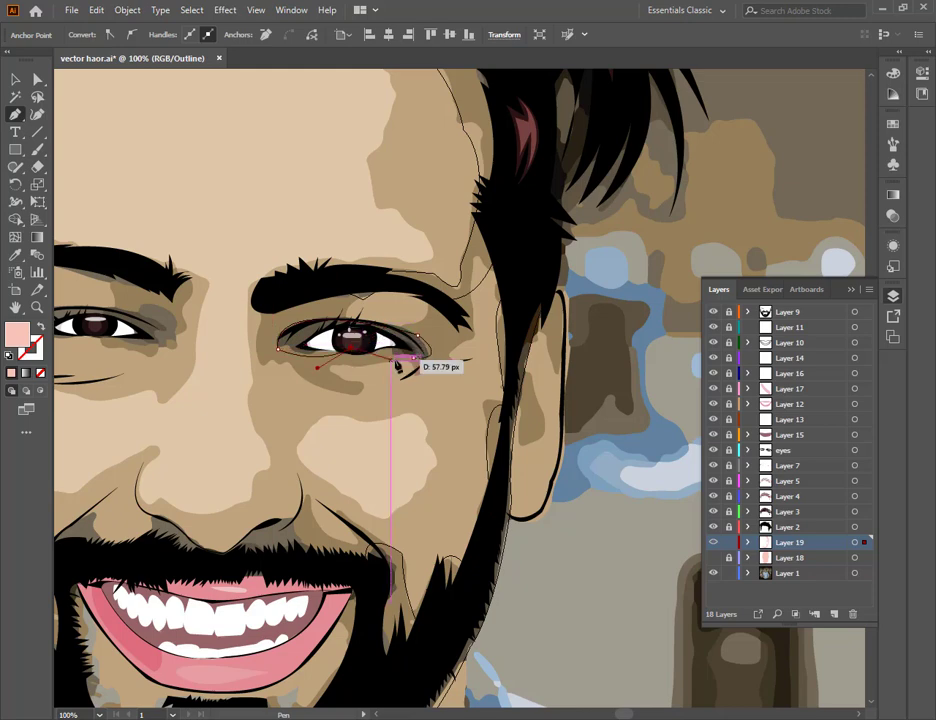
drag(413, 357, 413, 376)
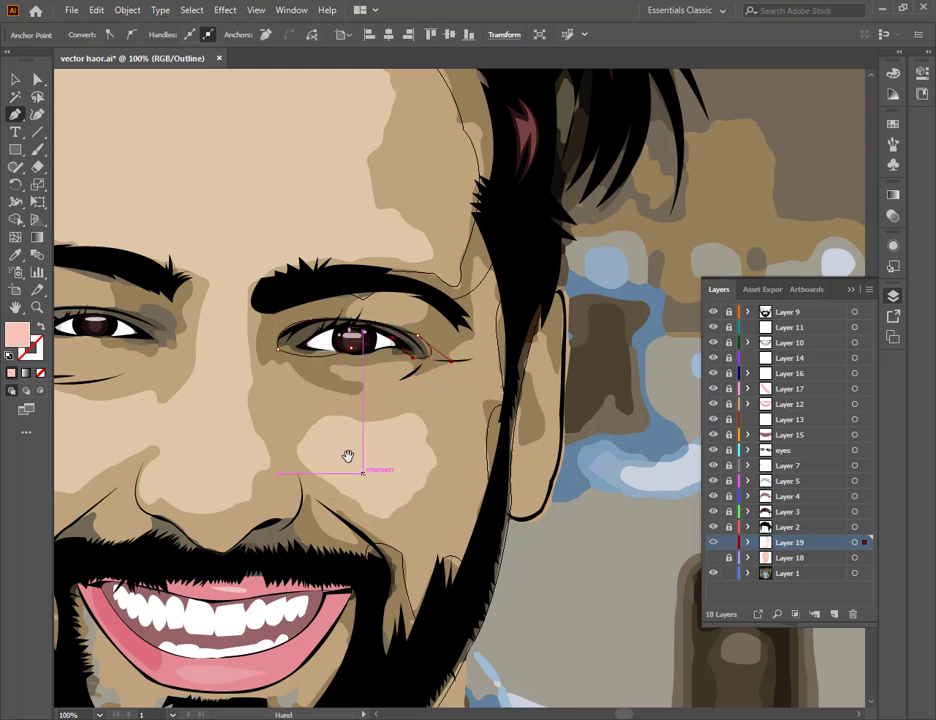
- Start a shadow shape in the mustache, tracing beneath the nose along its upper edge and back into the mustache hair
drag(347, 456, 482, 413)
drag(490, 518, 424, 486)
drag(358, 512, 372, 497)
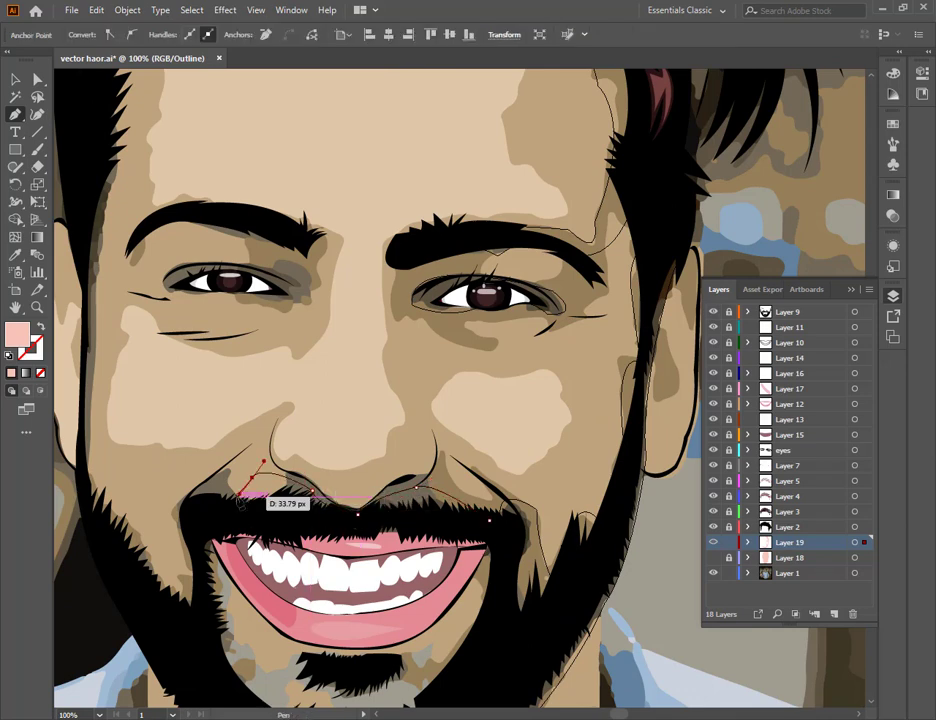
key(ctrl+z)
click(265, 506)
click(257, 529)
click(240, 509)
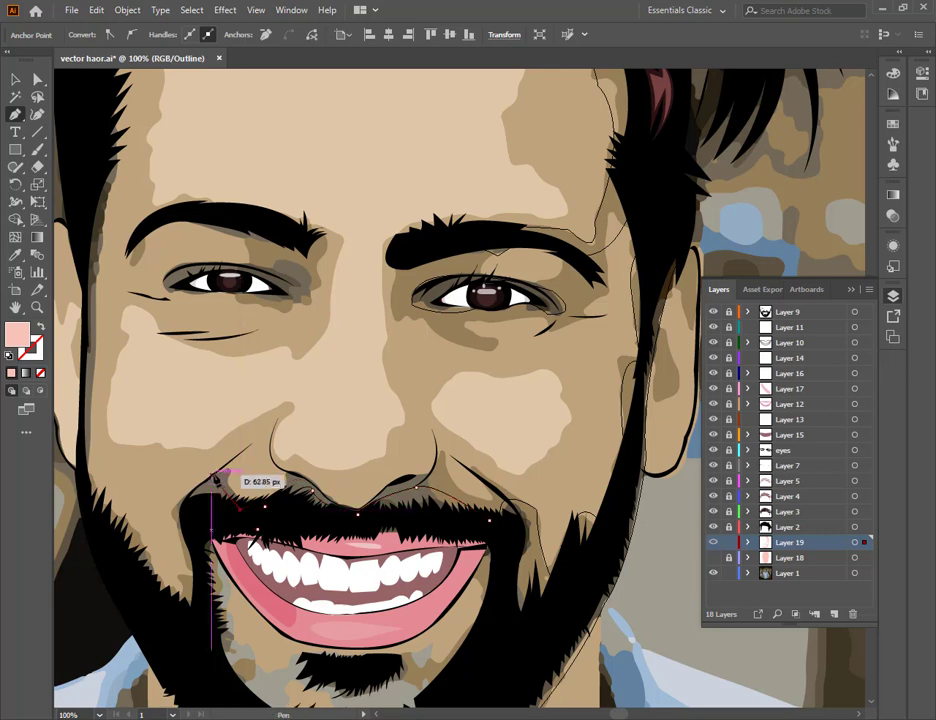
- Trace the mustache shadow up to the smile fold, around the mustache corner and down its outer side to the beard
click(235, 470)
key(ctrl+z)
click(230, 478)
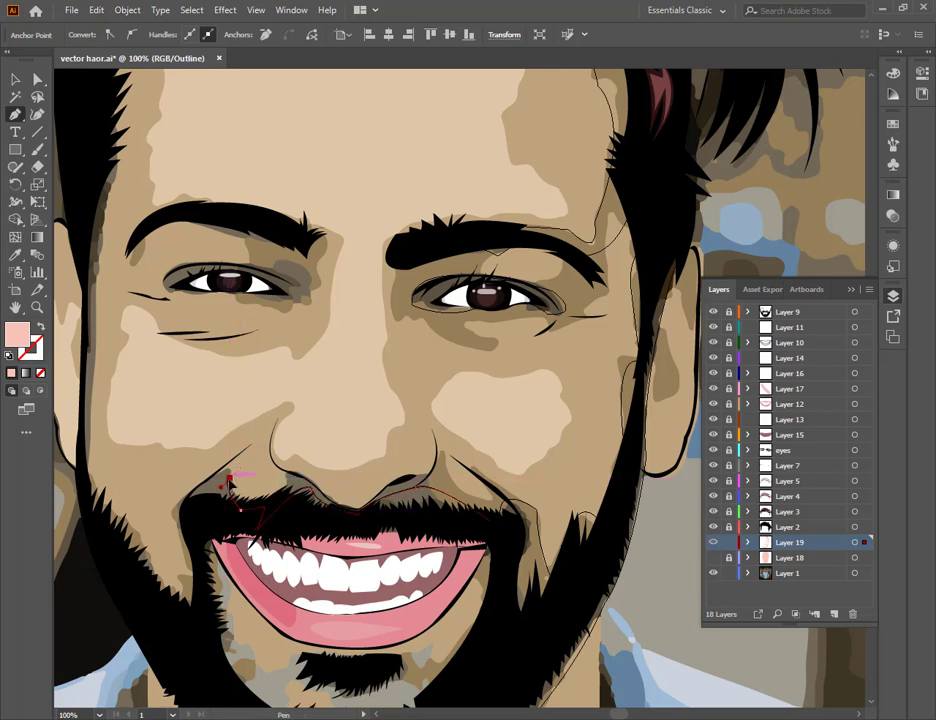
drag(205, 480, 193, 496)
click(205, 480)
drag(183, 563, 219, 634)
click(183, 563)
click(194, 591)
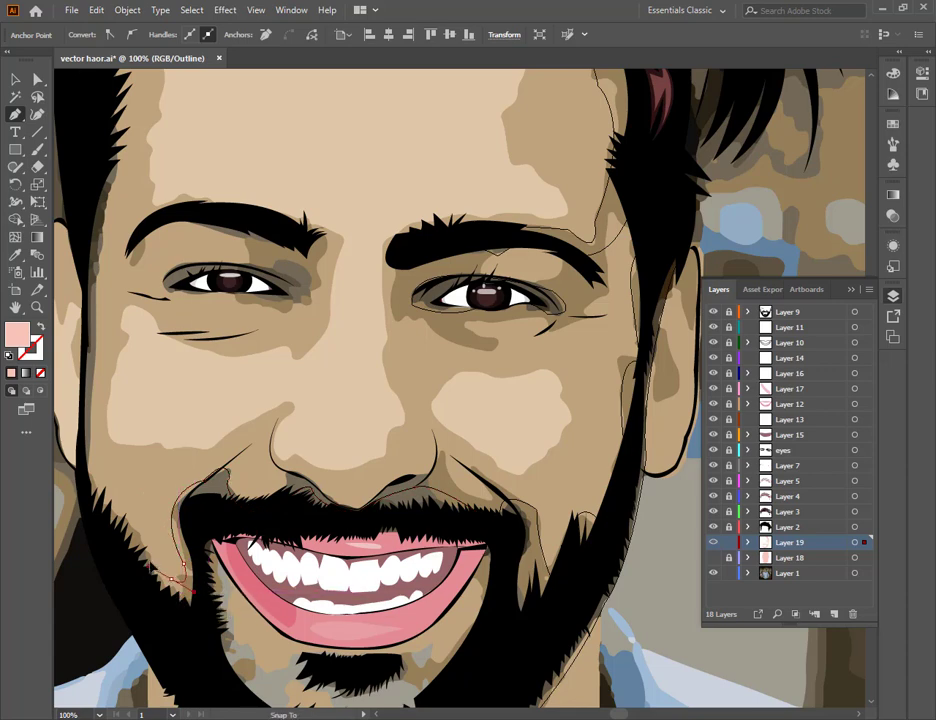
- Extend the shadow path up the cheek along the beard's upper edge and the sideburn to the temple
click(171, 578)
drag(171, 580, 246, 641)
drag(172, 525, 178, 489)
drag(175, 290, 197, 270)
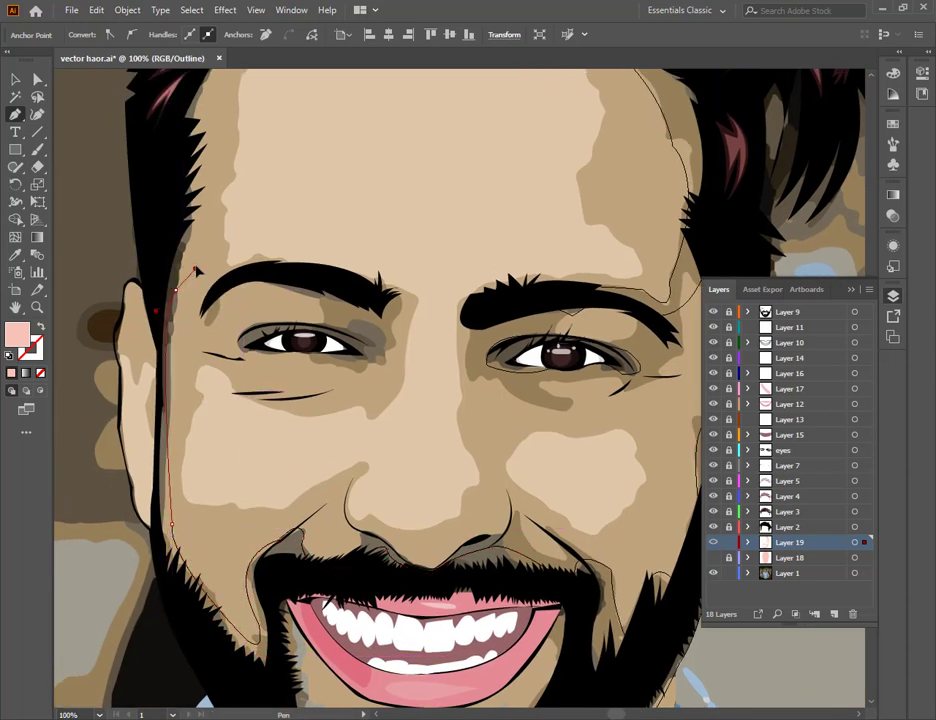
- Continue the shadow path from the temple up the side of the forehead and along the front hairline
scroll(200, 240, up, 3)
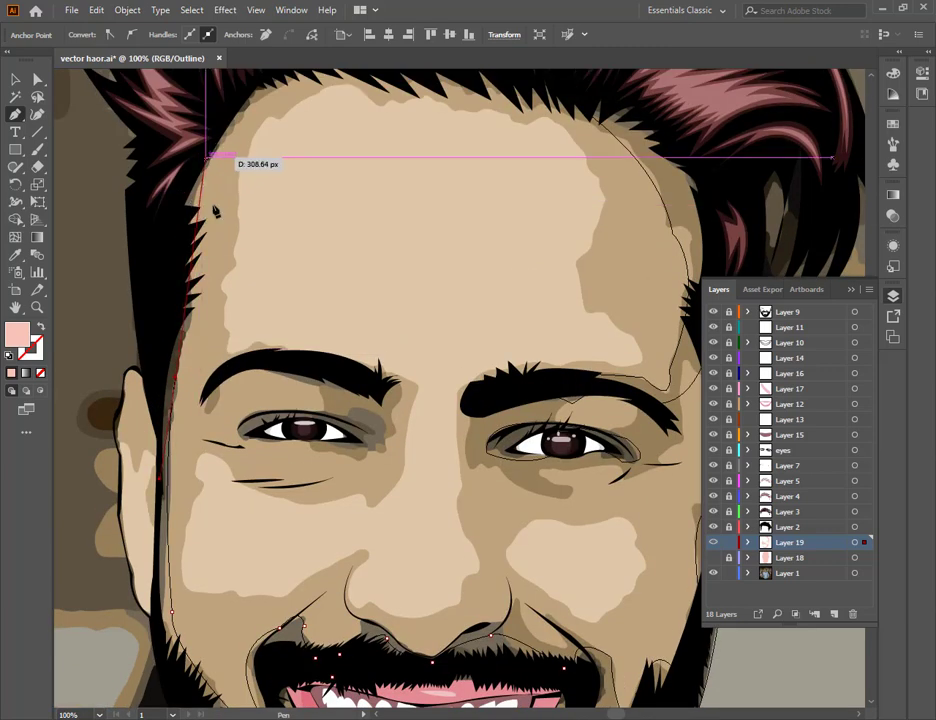
scroll(215, 300, up, 5)
click(207, 362)
drag(307, 254, 385, 259)
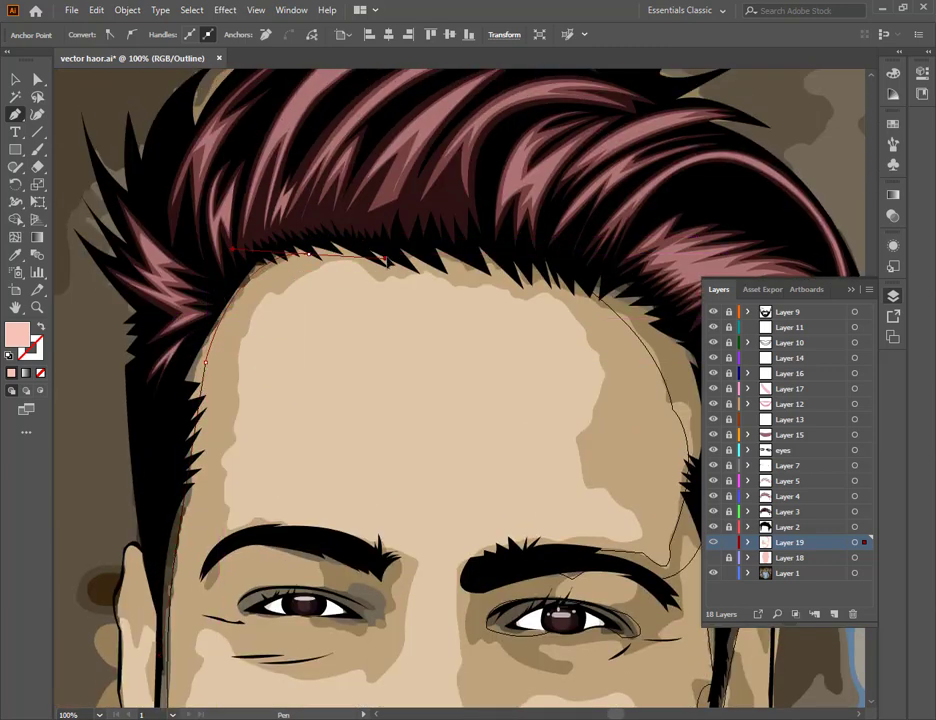
click(308, 255)
- Bring the shadow path back through the hair, down the sideburn beside the ear and inside the beard along the jaw
click(300, 207)
click(190, 259)
click(160, 452)
scroll(166, 462, down, 3)
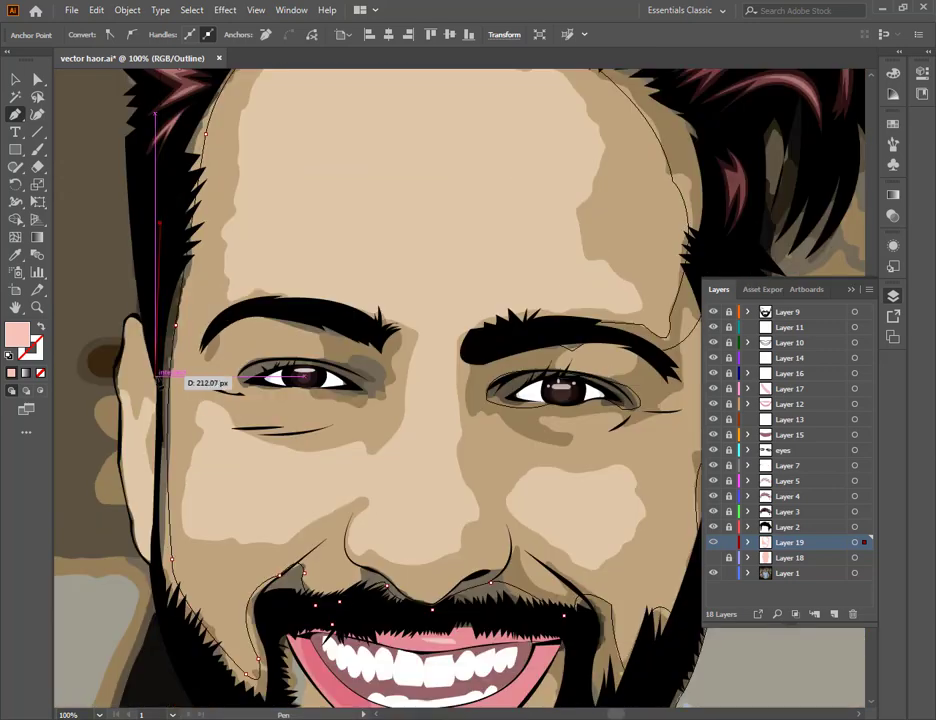
click(160, 376)
key(ctrl+plus)
key(ctrl+plus)
scroll(455, 500, down, 2)
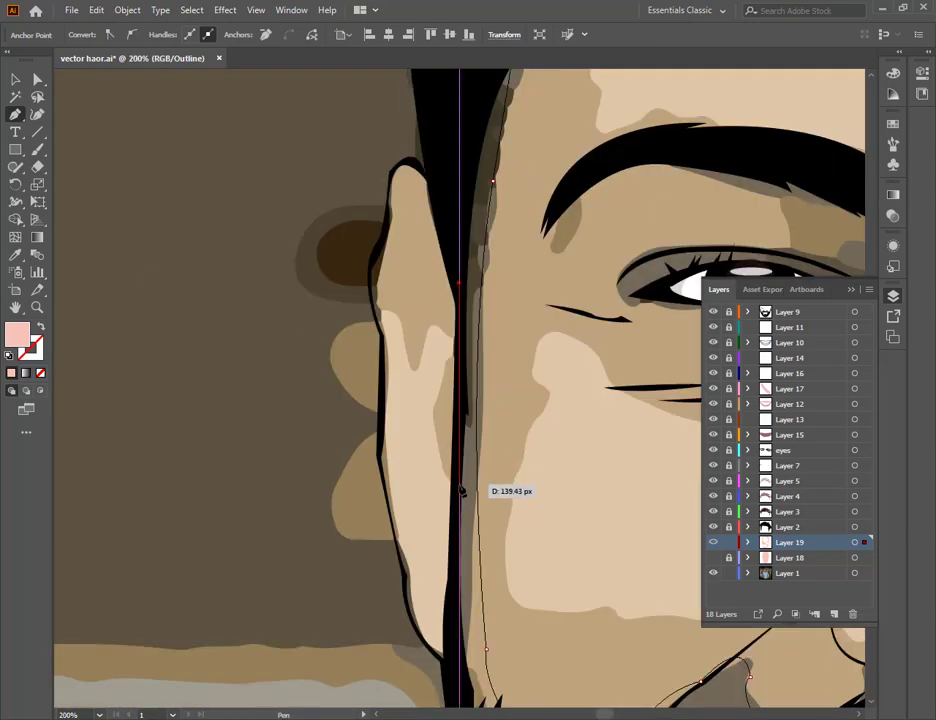
click(454, 487)
drag(463, 573, 342, 258)
click(328, 368)
click(365, 486)
drag(424, 604, 247, 331)
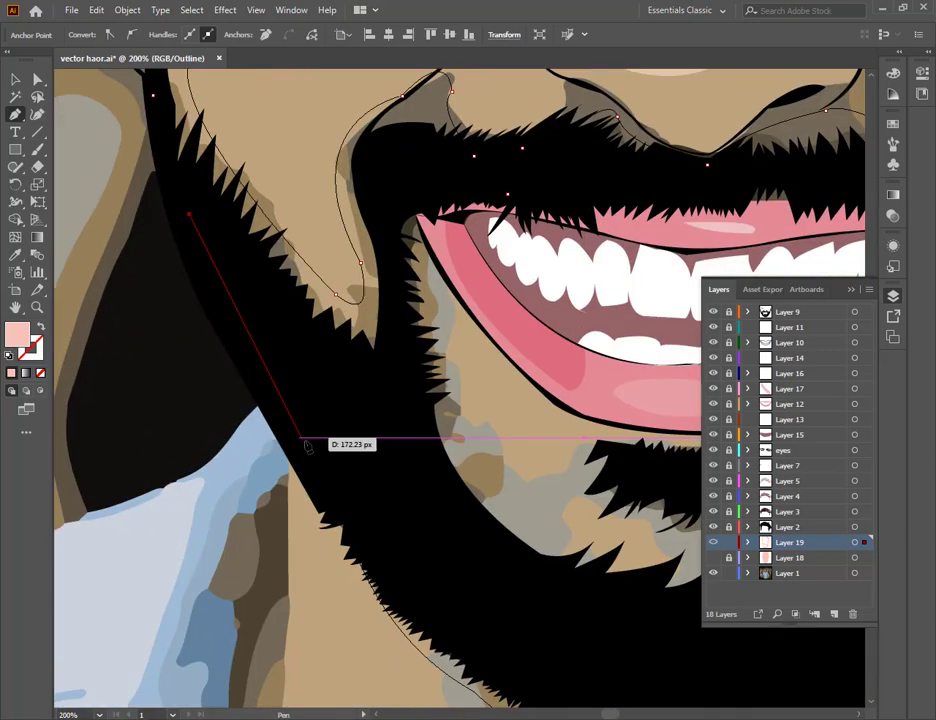
- Take the shadow path up beside the mouth and across the mustache above the lip, closing it at its starting anchor
drag(363, 455, 388, 425)
click(424, 355)
drag(416, 210, 436, 184)
click(416, 212)
click(628, 187)
click(744, 197)
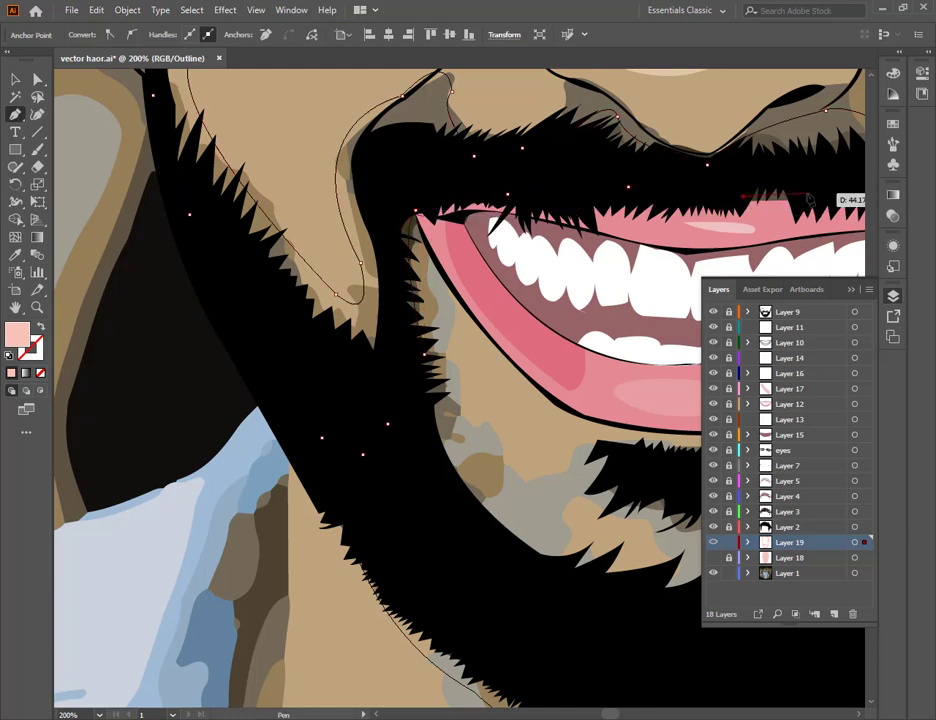
click(808, 192)
drag(808, 194, 65, 213)
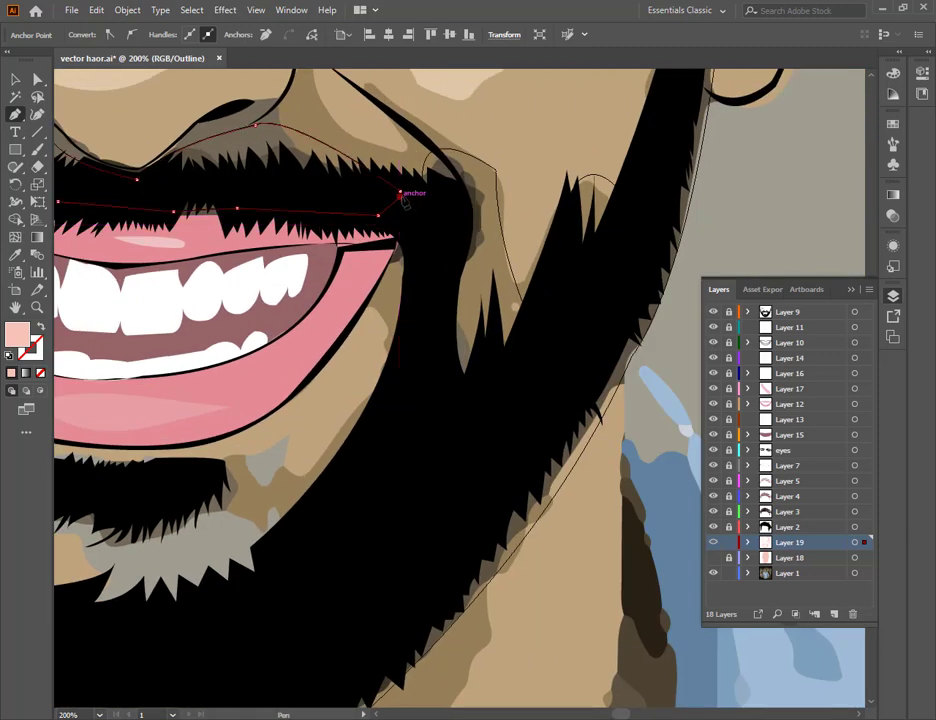
- Trace a new shadow shape along the beard's inner edge below the mouth, curving under the soul patch to the other side
drag(160, 404, 599, 541)
drag(400, 590, 269, 358)
click(169, 318)
drag(190, 365, 208, 422)
click(190, 365)
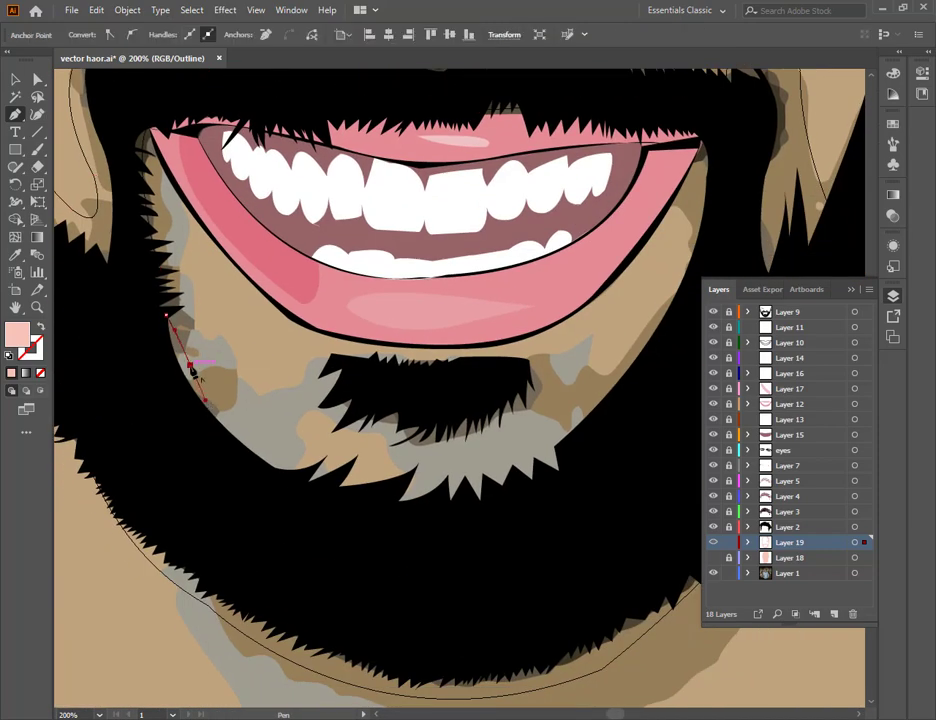
drag(292, 465, 370, 509)
click(292, 465)
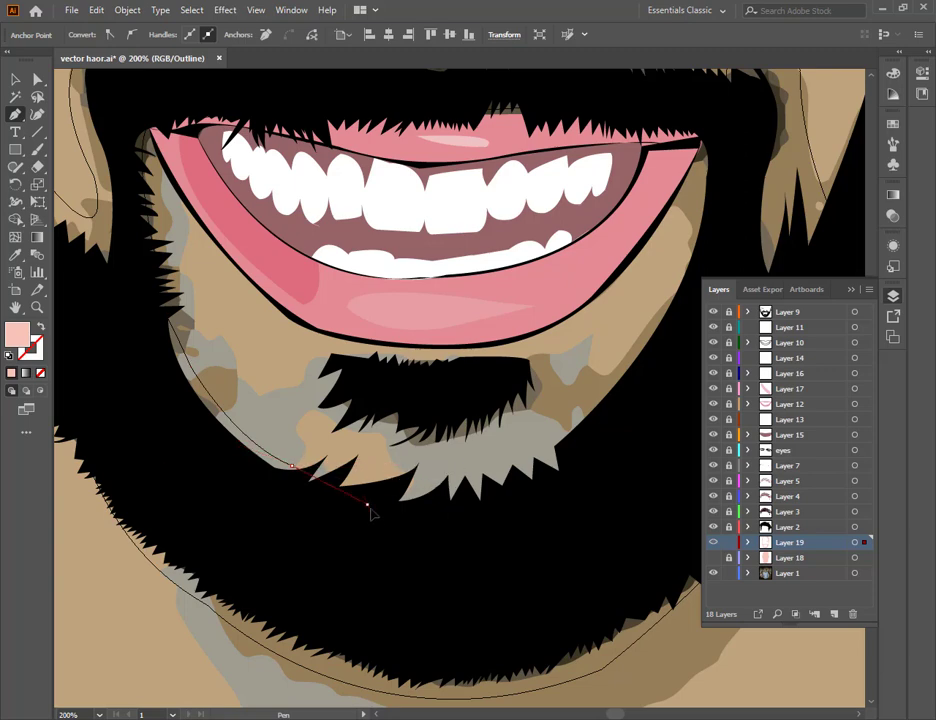
click(367, 504)
click(429, 516)
drag(572, 443, 638, 450)
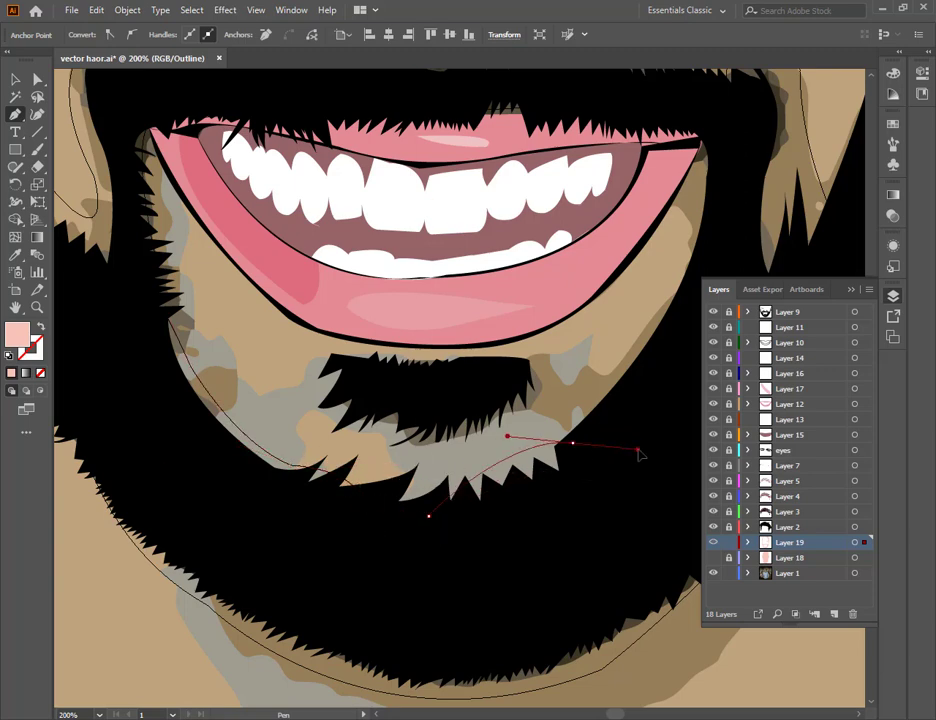
click(572, 443)
- Close the chin shadow shape by running its path back through the beard to the starting anchor
click(556, 521)
click(425, 556)
click(274, 556)
click(220, 516)
click(107, 446)
click(103, 349)
click(166, 315)
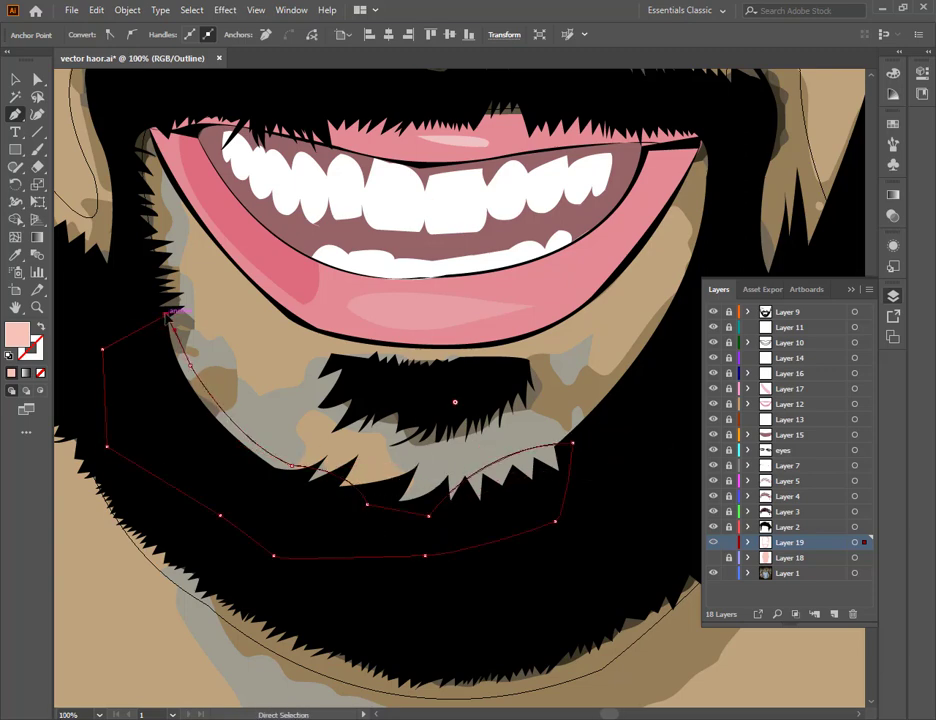
- Return Layer 19 to preview mode and show the Layer 18 skin base beneath the shadow shapes
key(ctrl+minus)
key(ctrl+minus)
key(ctrl+minus)
ctrl+click(712, 543)
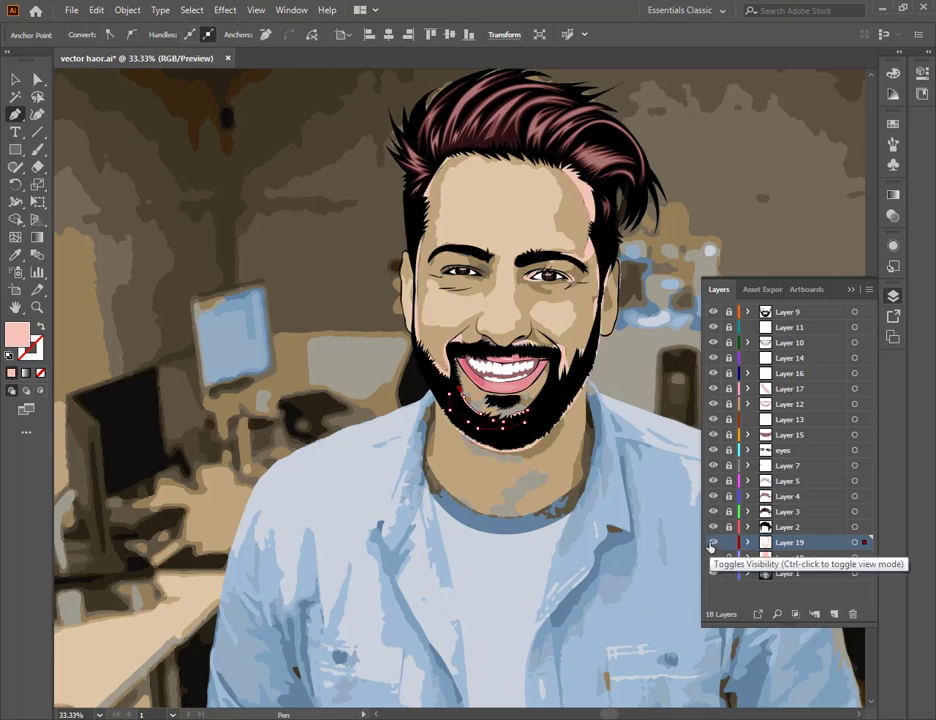
key(v)
click(295, 492)
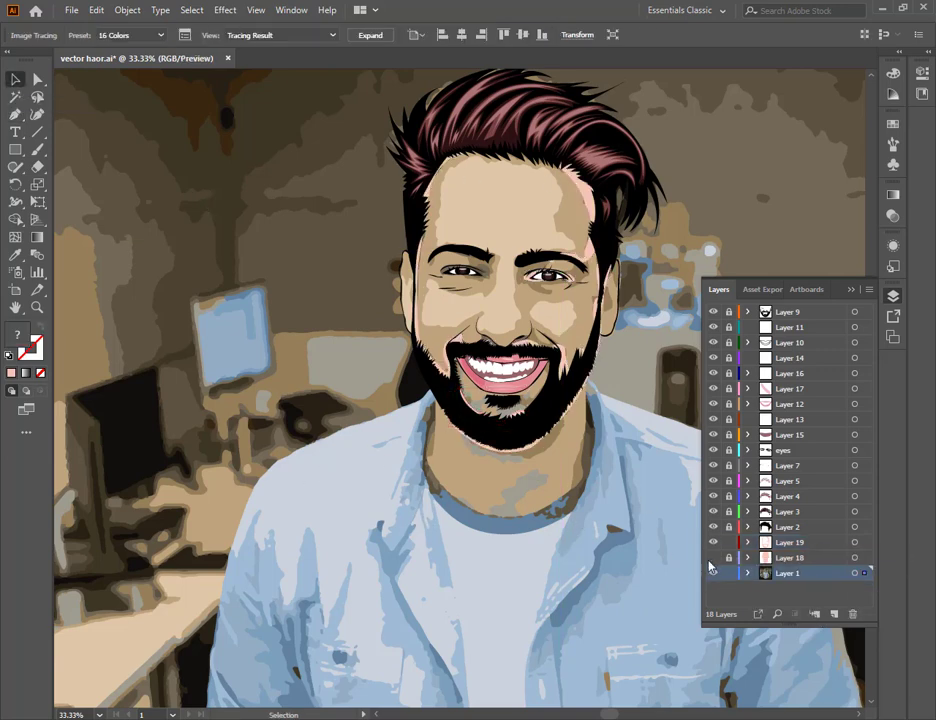
click(712, 558)
click(712, 543)
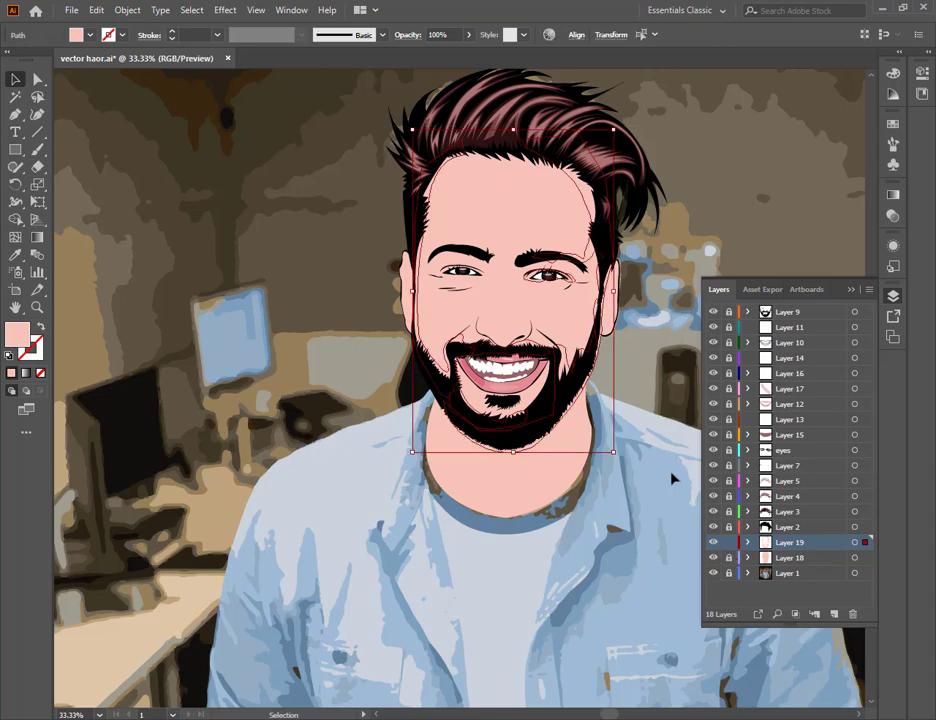
- Recolor the selected Layer 19 shadow shapes with a dark red fill
double_click(17, 333)
key(Return)
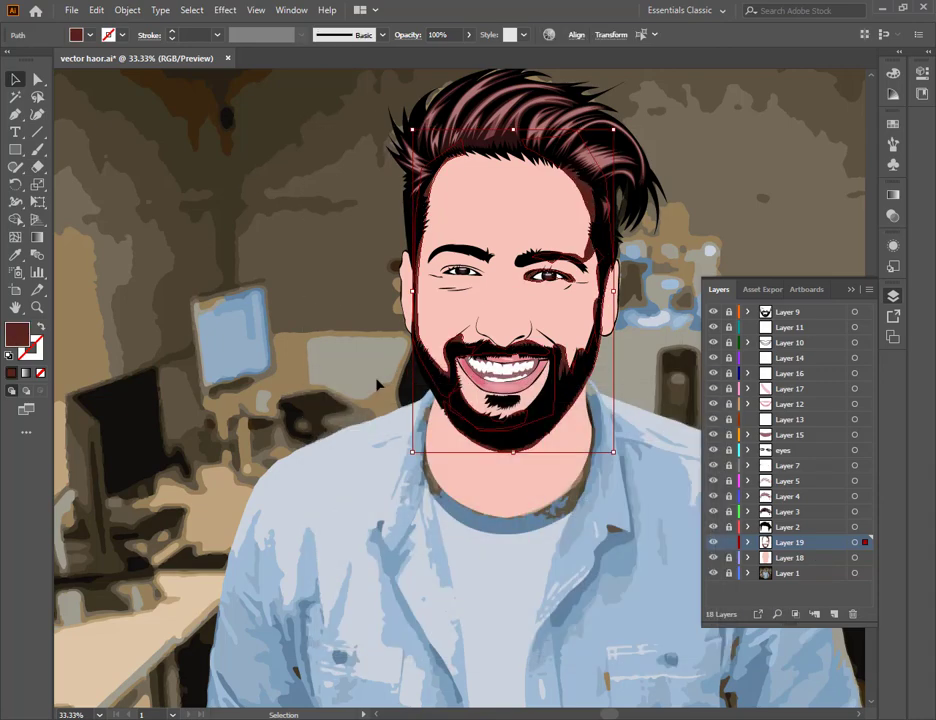
double_click(14, 341)
click(443, 523)
click(660, 431)
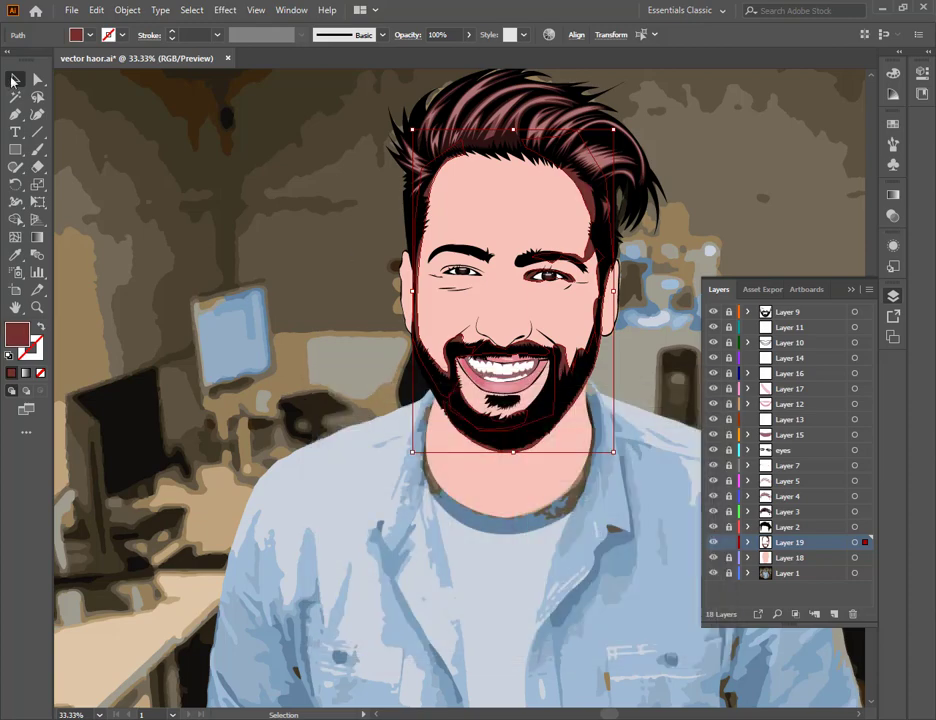
key(ctrl+shift+a)
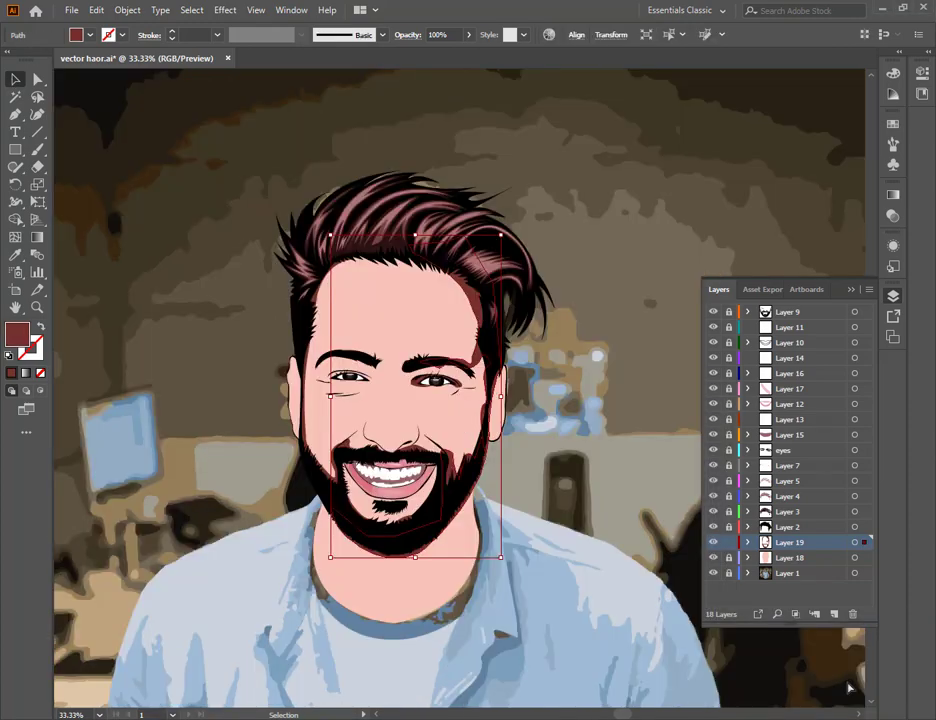
- Trace the upper edge of a dark red shadow shape around the unshaded eye, from its outer corner over the lid to the inner corner
key(ctrl+plus)
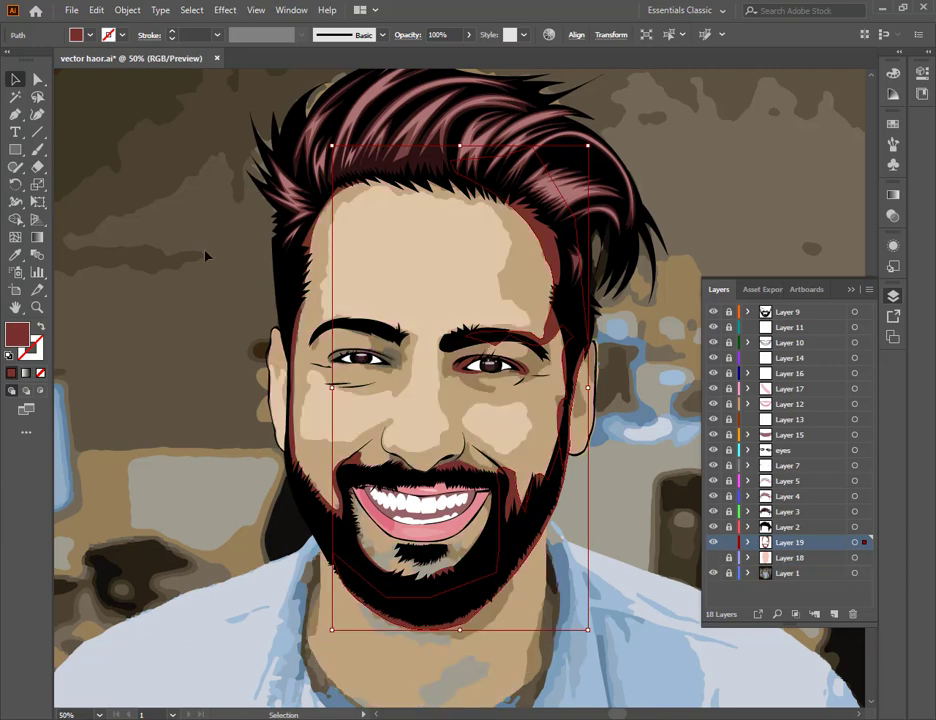
key(p)
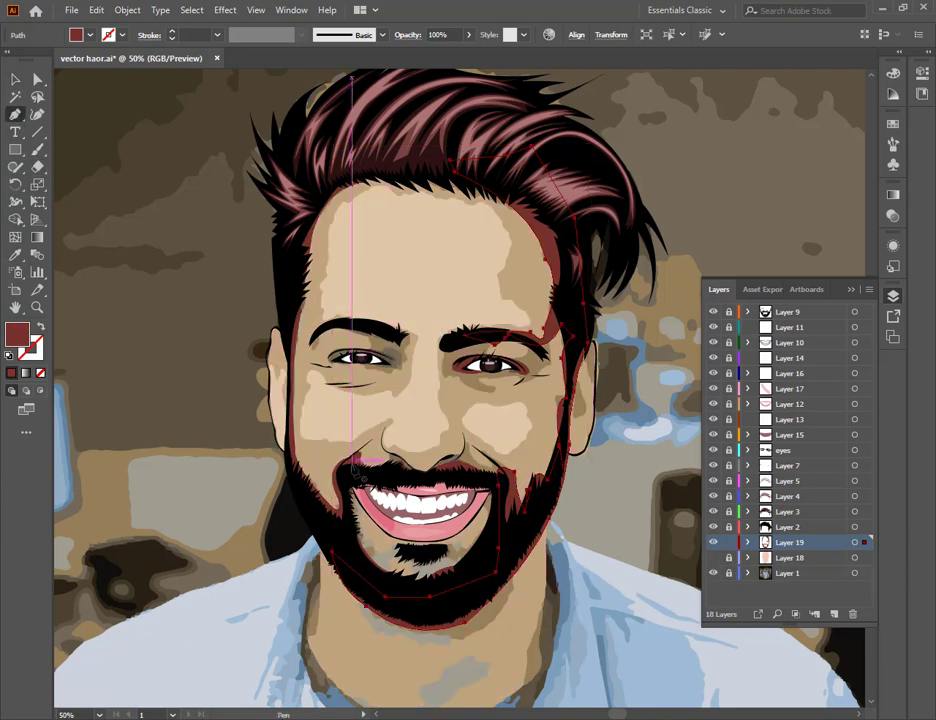
key(ctrl+plus)
key(ctrl+plus)
key(ctrl+plus)
key(ctrl+plus)
key(ctrl+plus)
drag(229, 312, 563, 428)
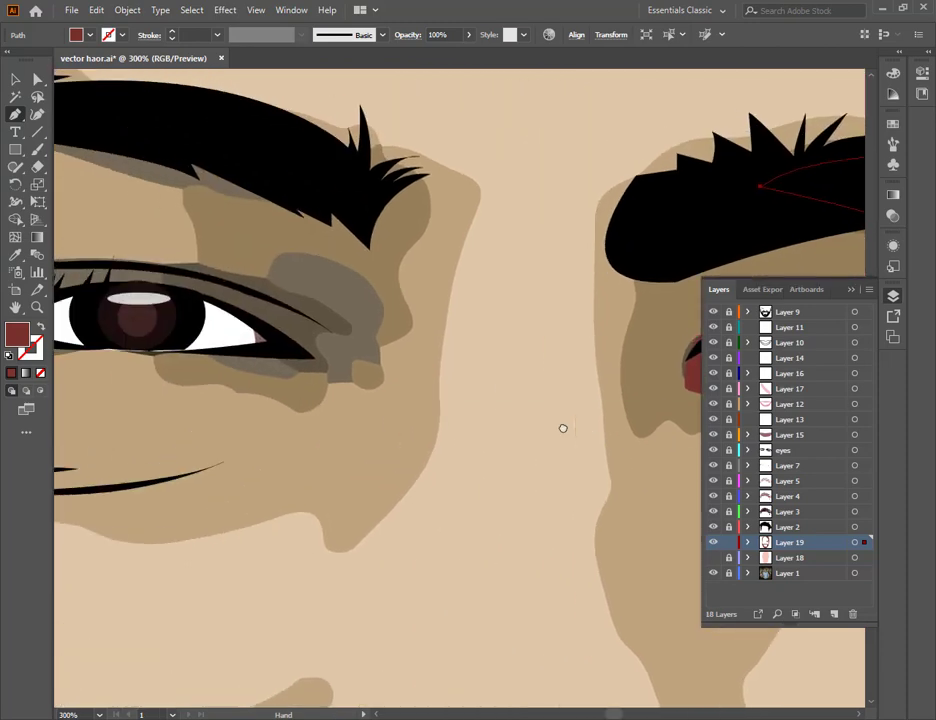
key(ctrl+minus)
key(ctrl+minus)
drag(284, 432, 436, 467)
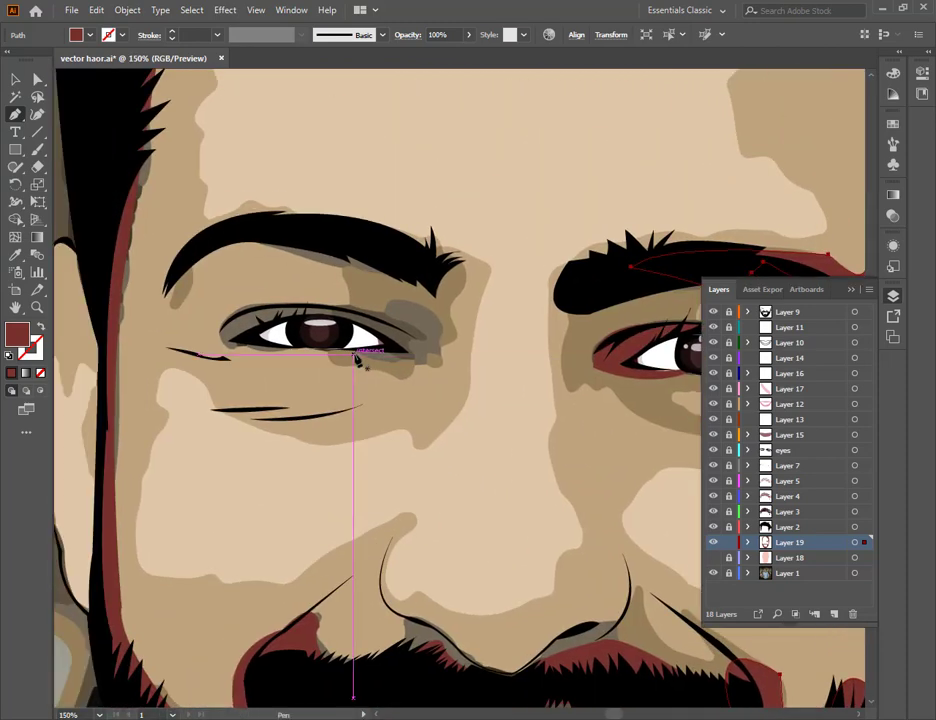
drag(219, 331, 232, 283)
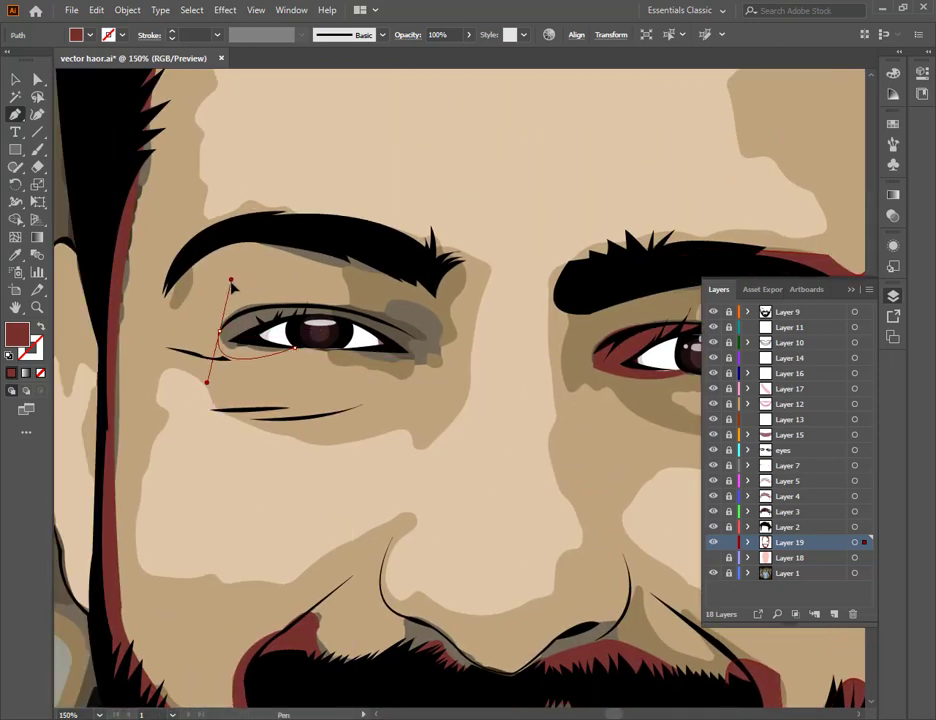
drag(352, 302, 448, 397)
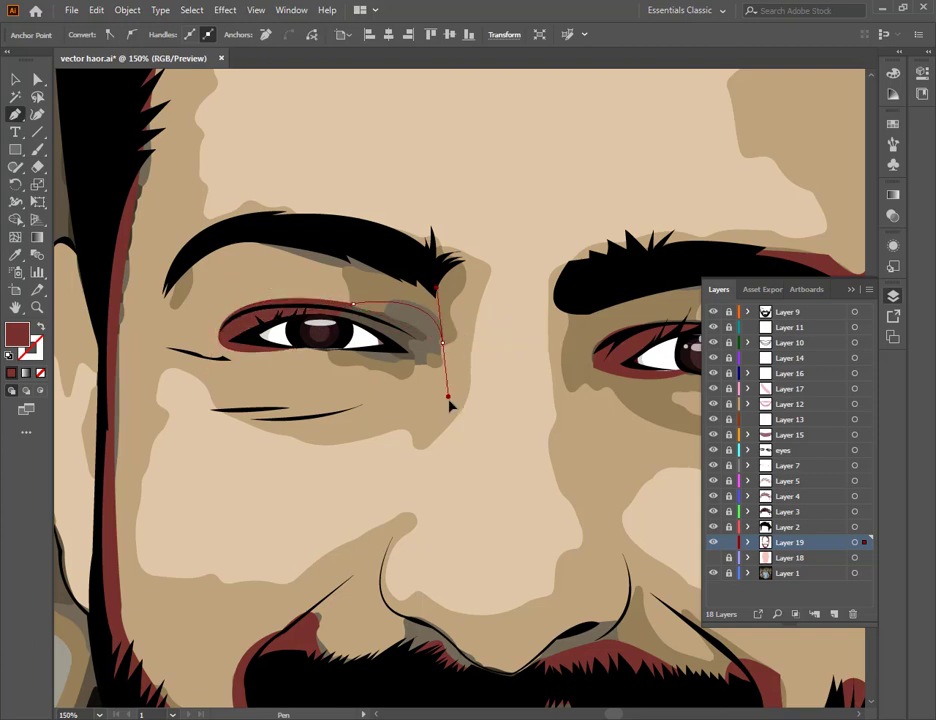
- Close the eye shadow shape by running its path beneath the lower lid back to the outer corner
drag(359, 339, 354, 342)
click(402, 366)
drag(296, 348, 222, 354)
click(220, 333)
- Trace a closed dark red shadow shape along the underside of the eyebrow above the newly shaded eye
click(210, 237)
drag(402, 255, 437, 208)
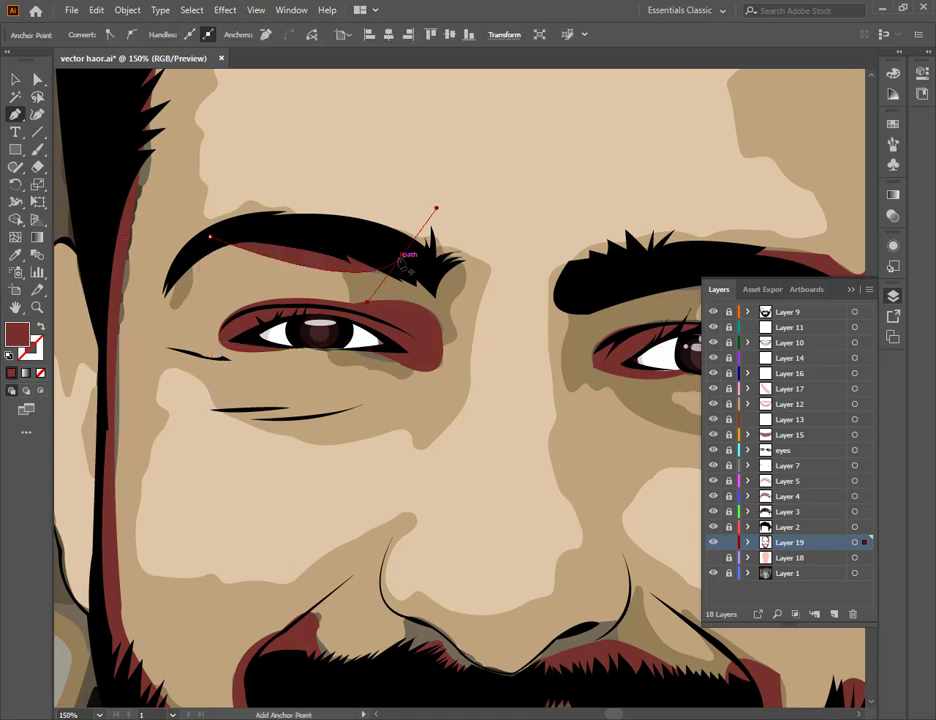
click(399, 255)
click(212, 238)
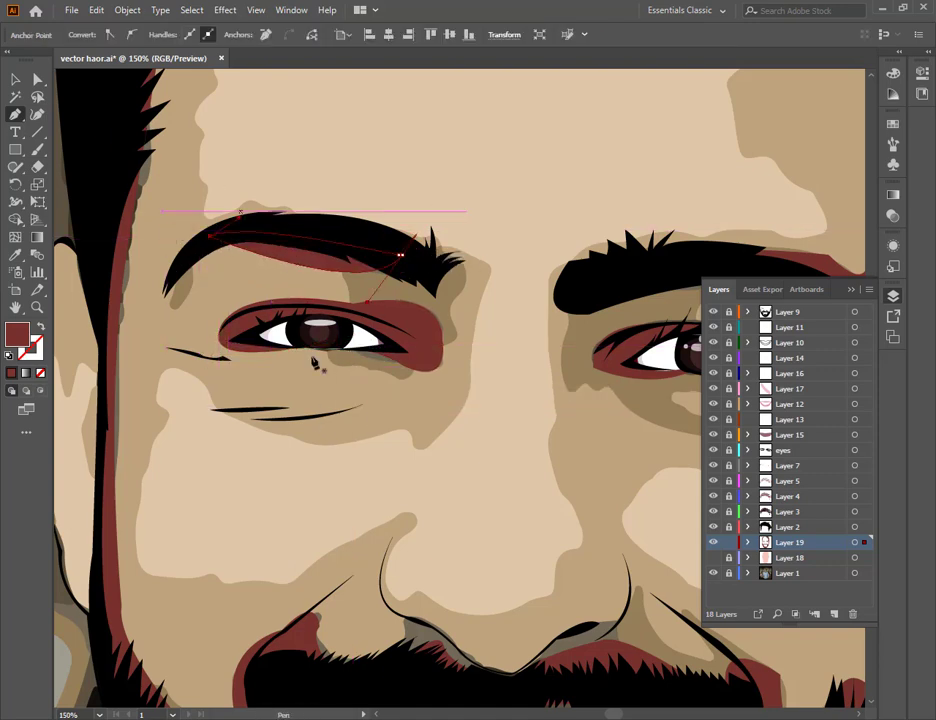
- Add a new layer directly above Layer 18, clear the selection and lock Layer 19
click(15, 83)
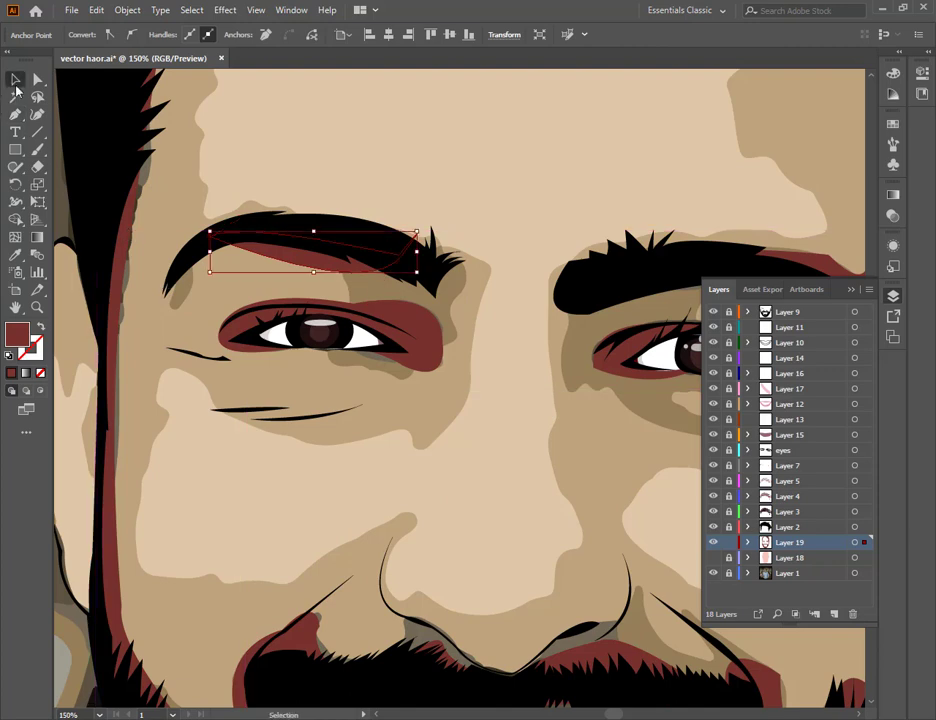
click(791, 560)
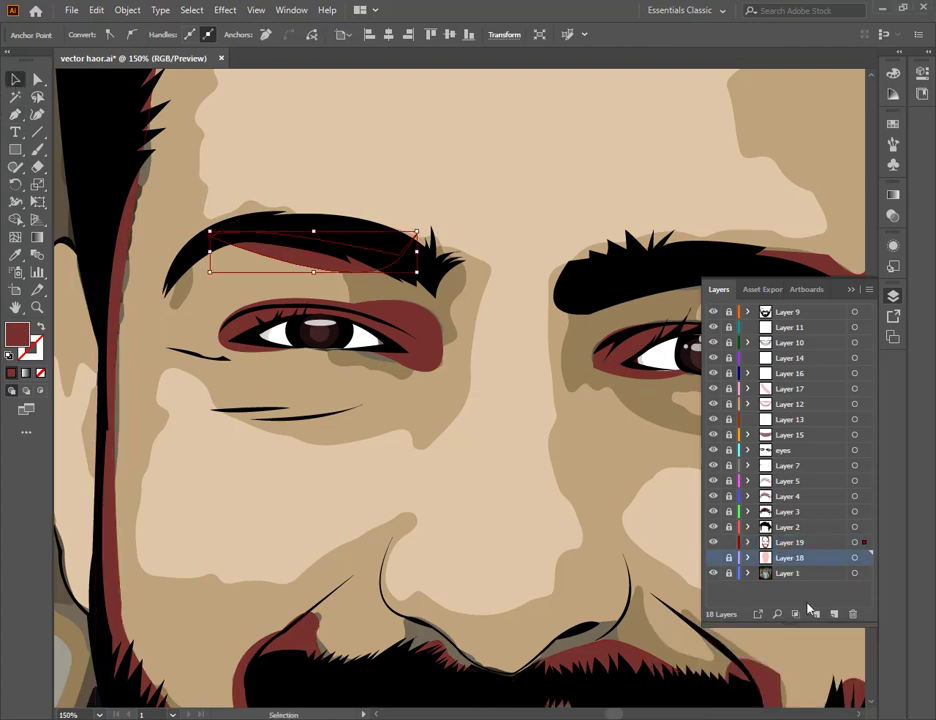
click(836, 617)
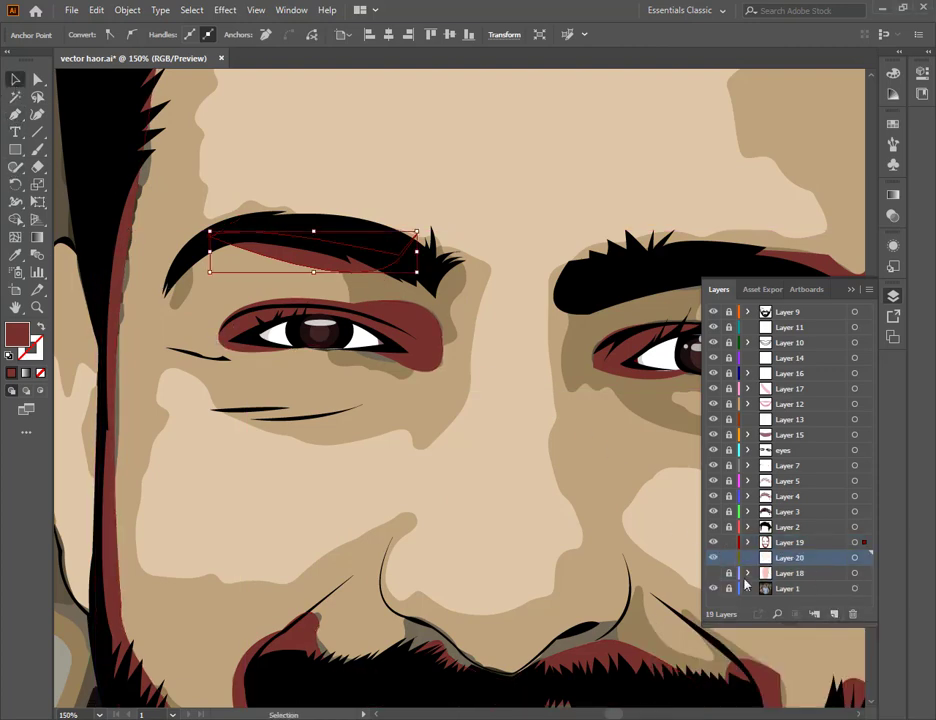
key(ctrl+shift+a)
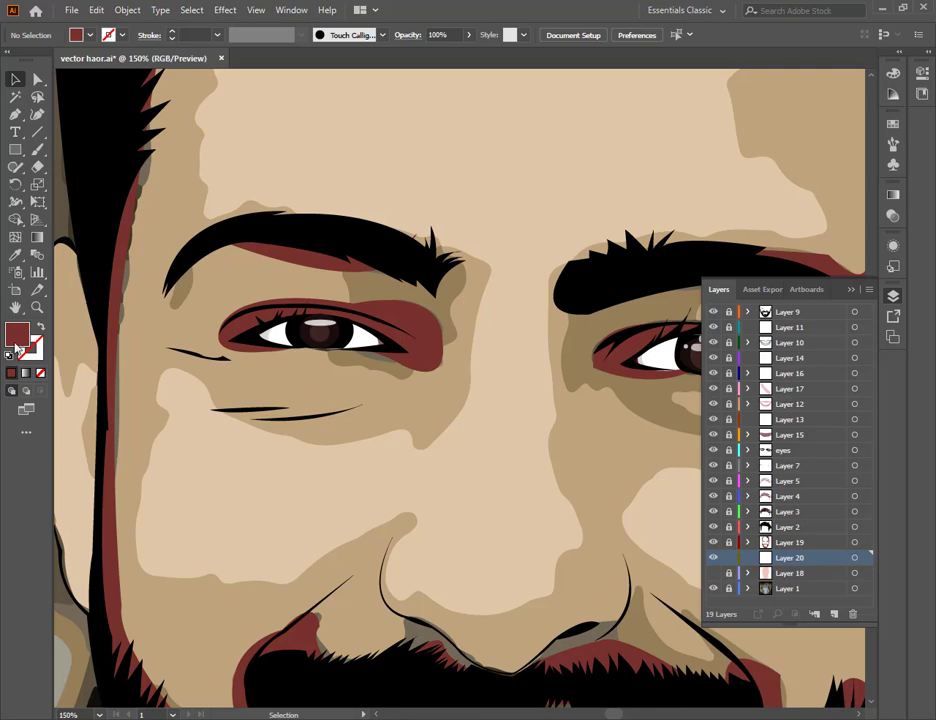
- Set the Pen tool's fill color to 9B4A48
click(15, 114)
double_click(17, 338)
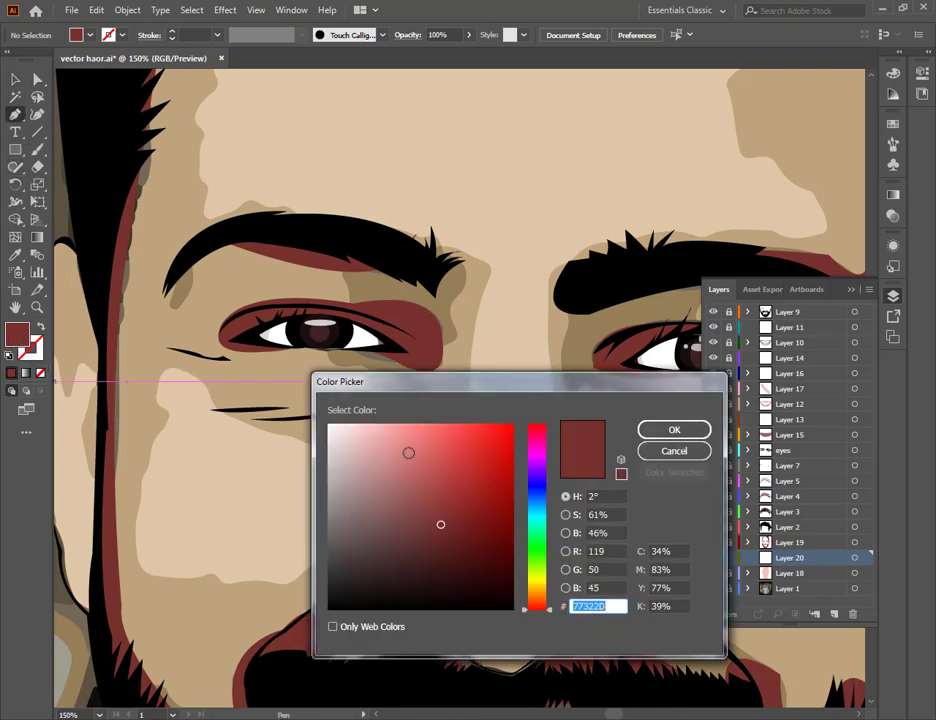
text(9B4A48)
click(646, 428)
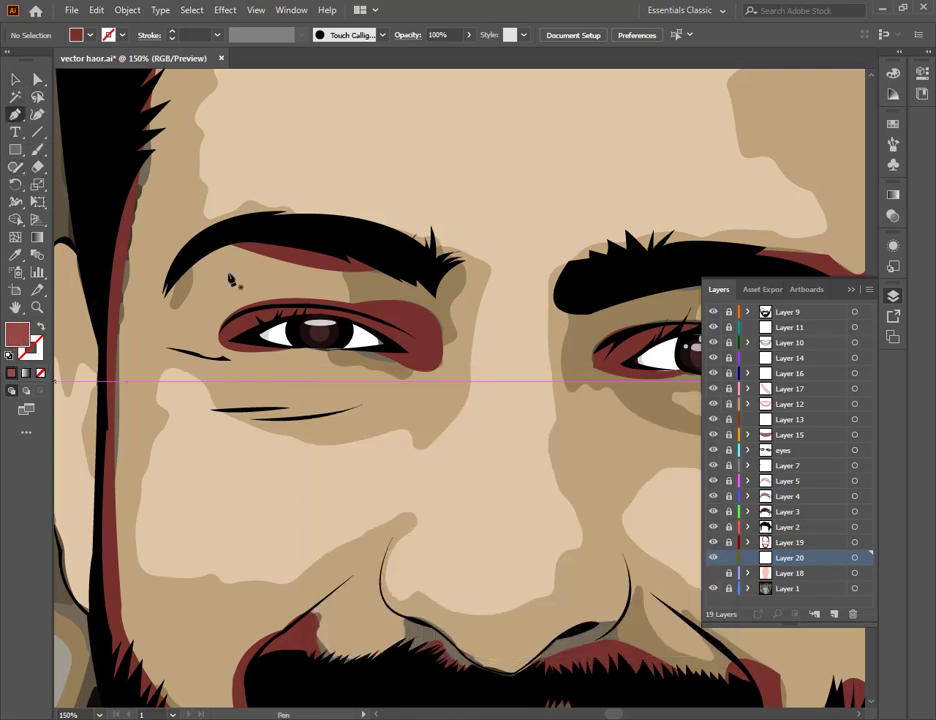
- Start a midtone skin shape on Layer 20 with a curve from the middle of the hairline around the forehead highlight to the temple
key(ctrl+minus)
key(ctrl+minus)
key(ctrl+minus)
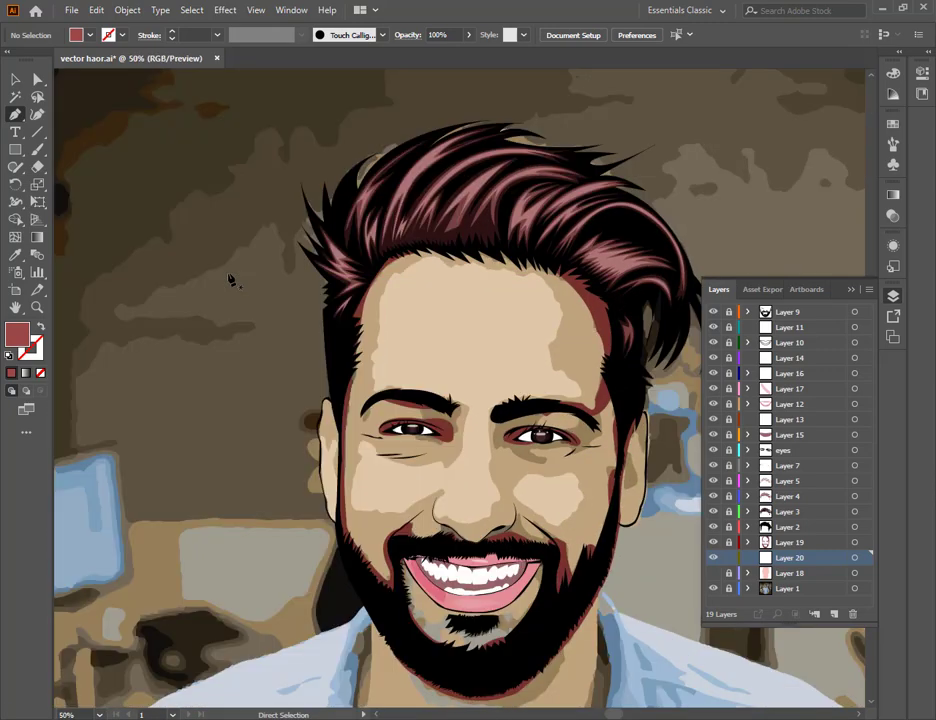
key(ctrl+plus)
key(ctrl+plus)
click(494, 148)
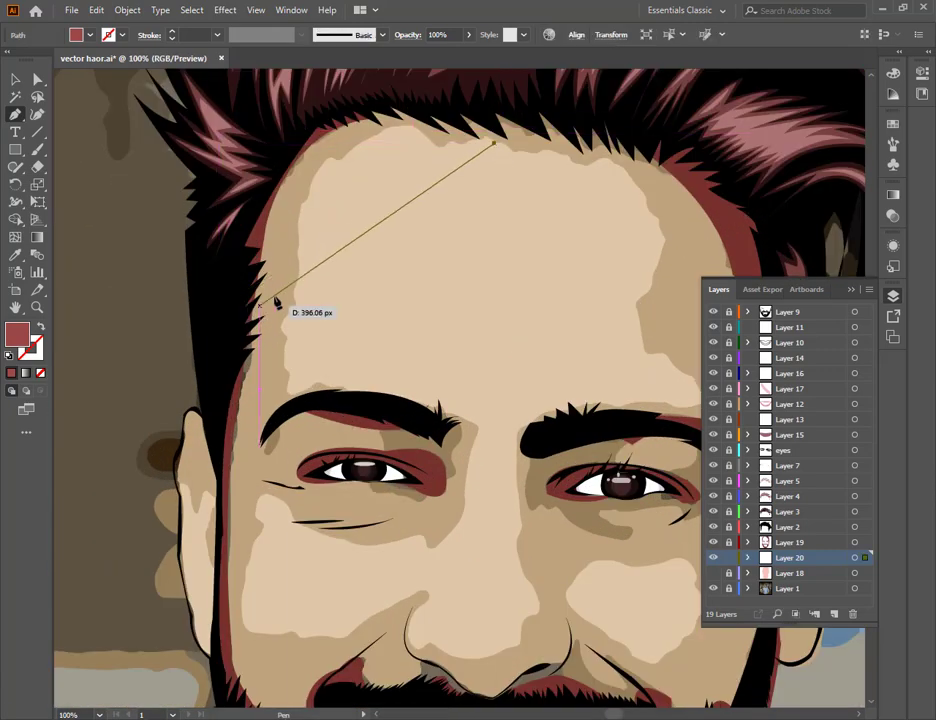
drag(291, 300, 303, 520)
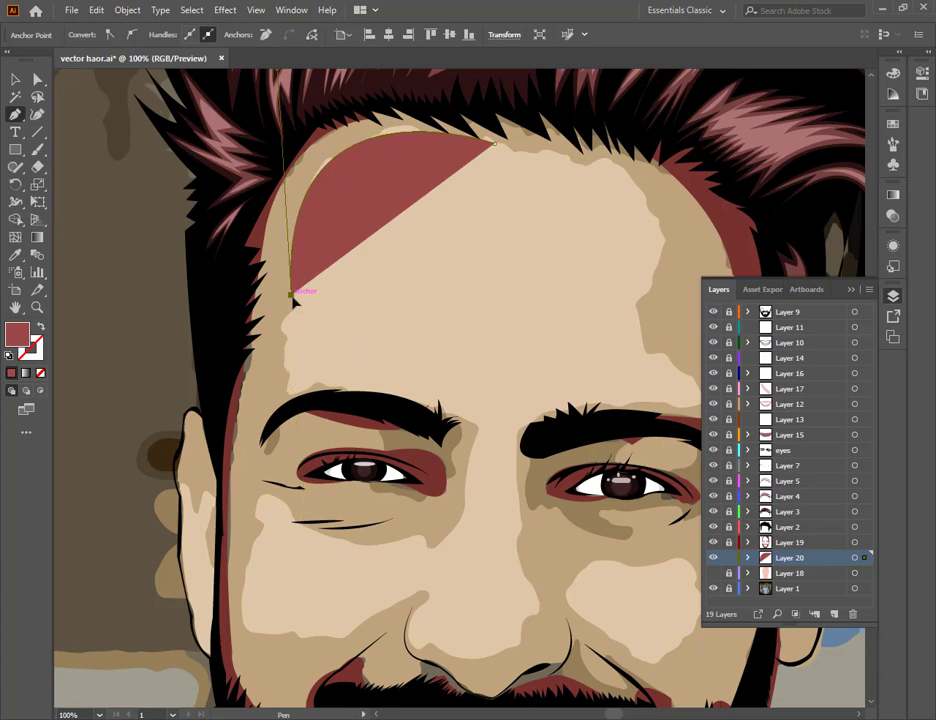
- Change the midtone shape's fill to a lighter red and switch Layer 20 to outline view
double_click(18, 340)
click(414, 481)
click(696, 430)
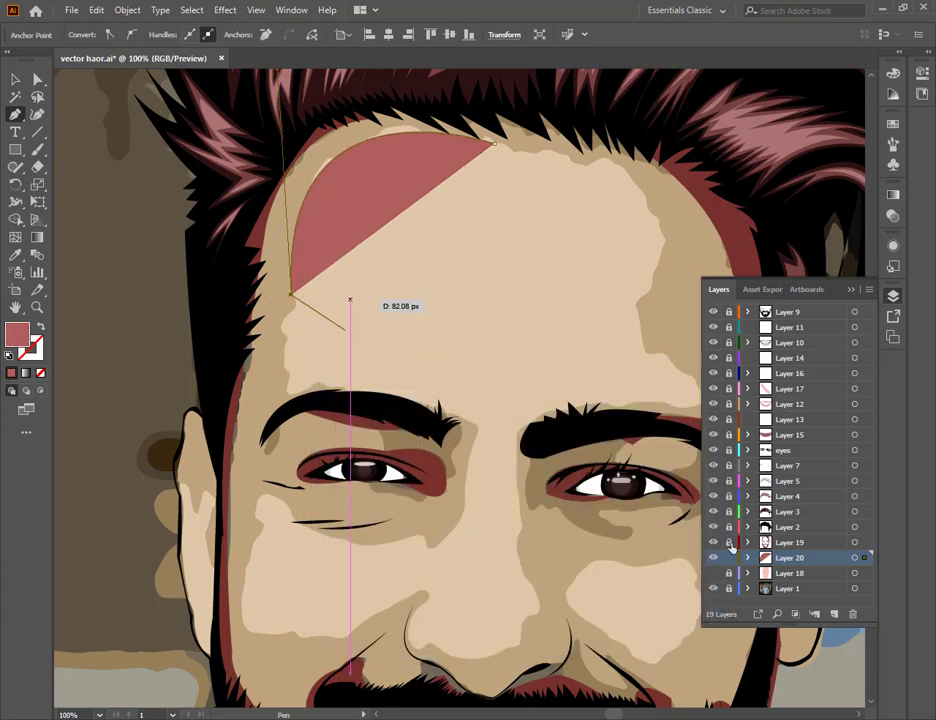
ctrl+click(713, 558)
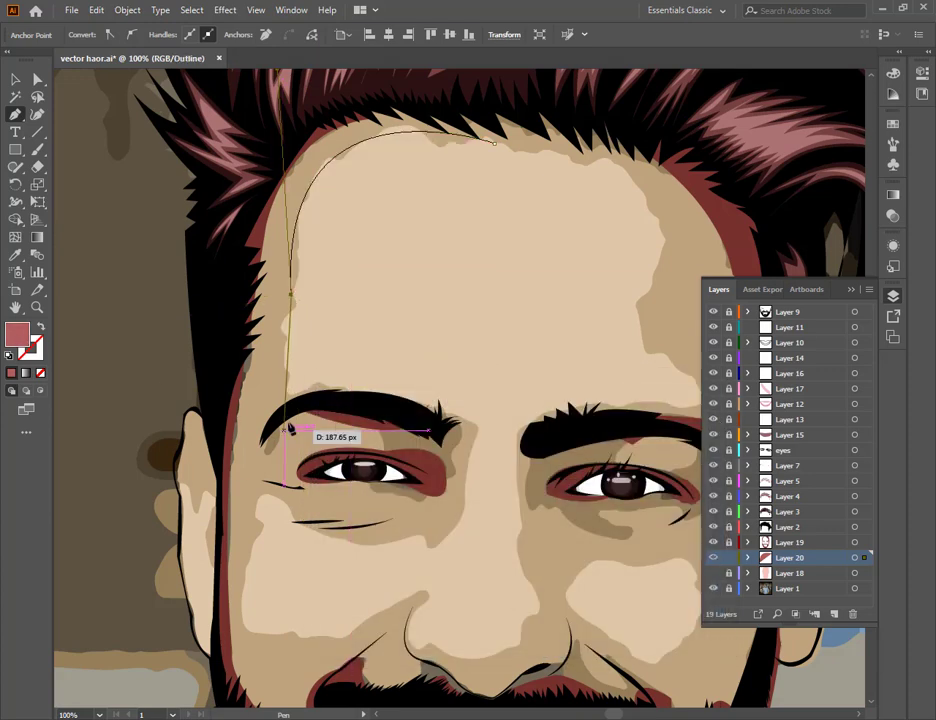
- Continue the midtone path down the temple and along the top of the eyebrow to the nose bridge
click(286, 374)
drag(345, 385, 400, 374)
click(345, 385)
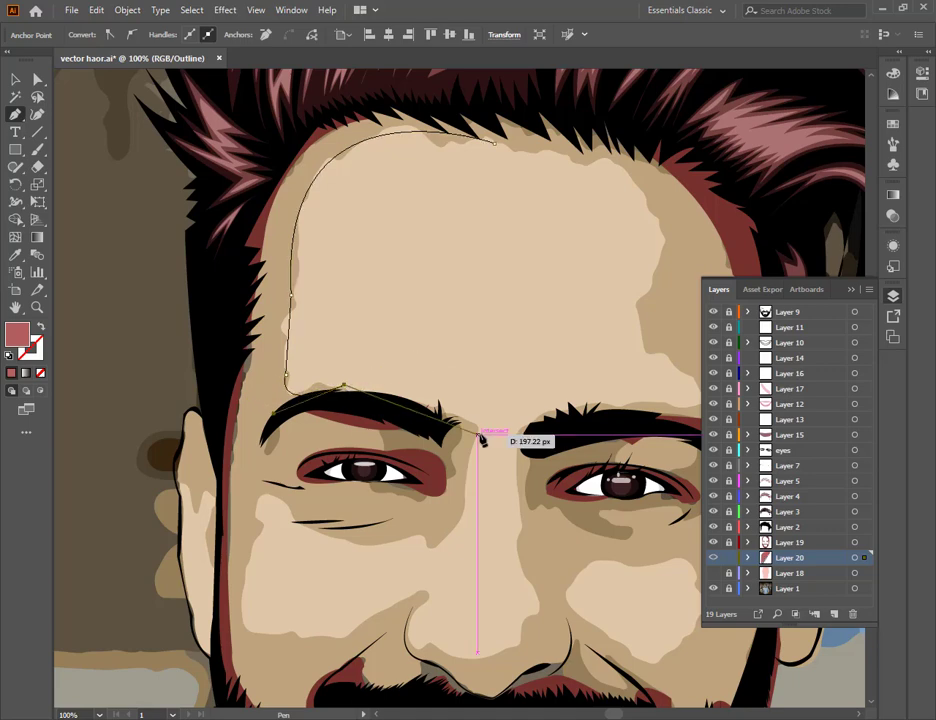
drag(480, 434, 490, 467)
click(480, 434)
- Run the midtone path down beside the nose bridge, under the eye and around the cheek highlight
click(429, 557)
drag(429, 589, 437, 620)
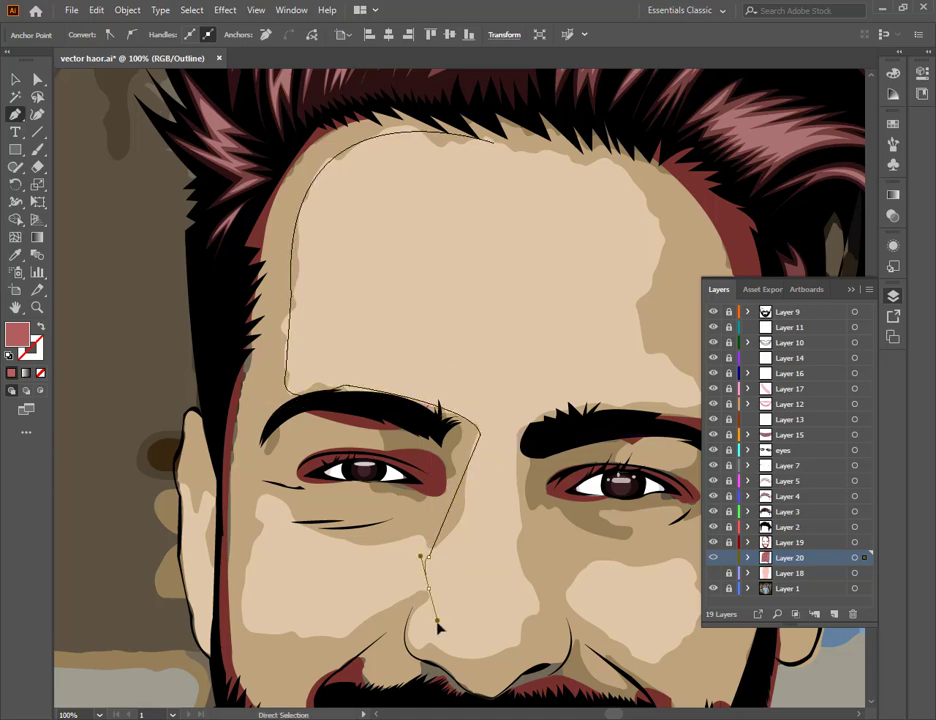
click(432, 561)
drag(358, 540, 249, 578)
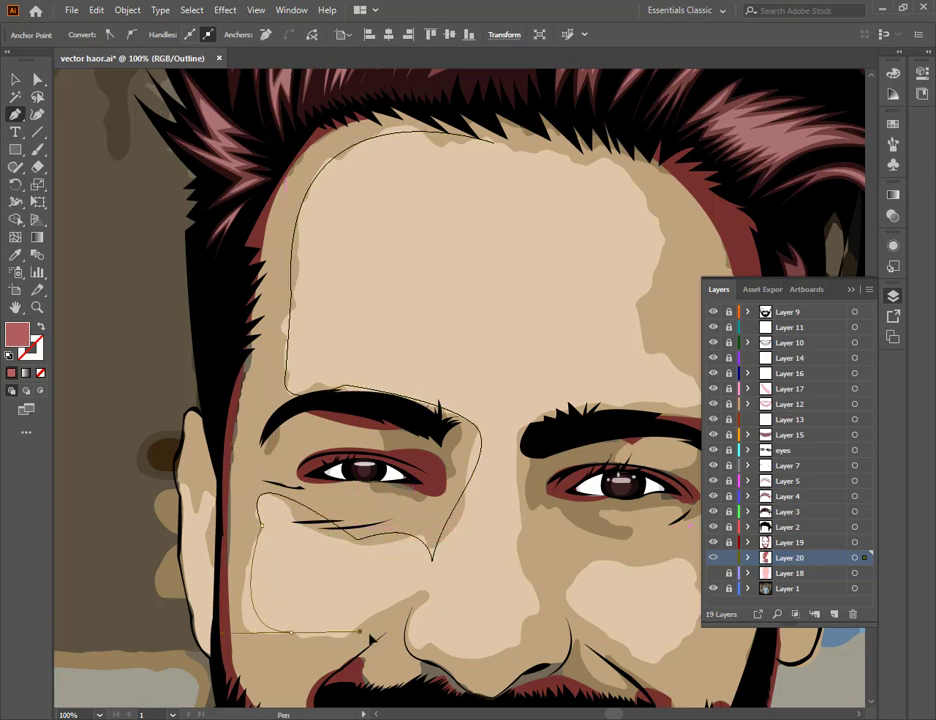
drag(290, 631, 301, 510)
- Trace the midtone path around the nose tip, up the other side of the bridge and over the second eyebrow
click(438, 644)
click(521, 525)
drag(318, 402, 339, 415)
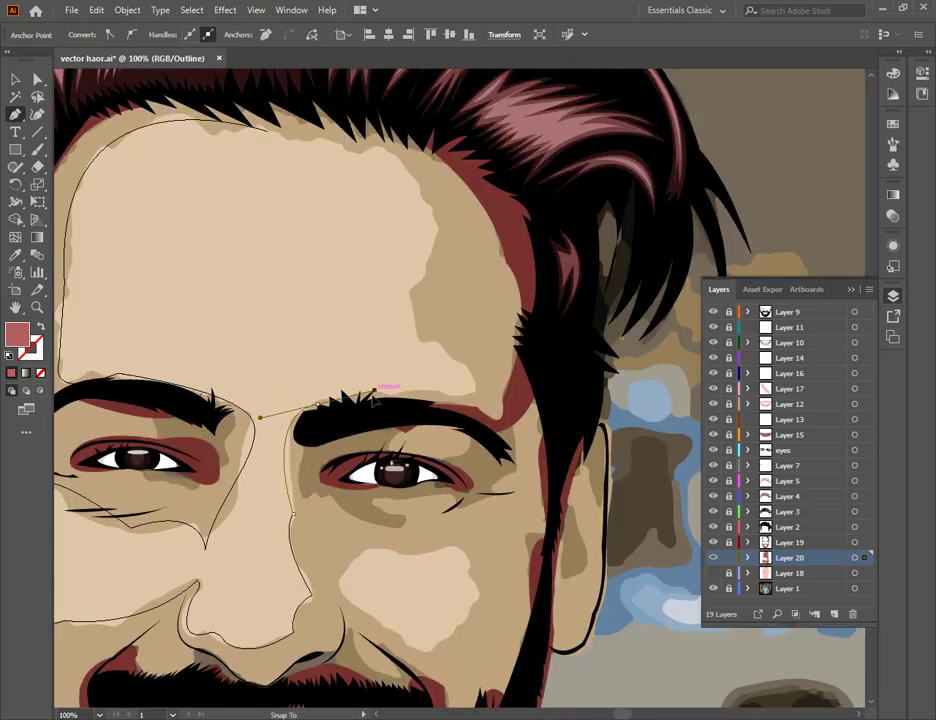
click(318, 404)
drag(467, 395, 511, 411)
click(467, 396)
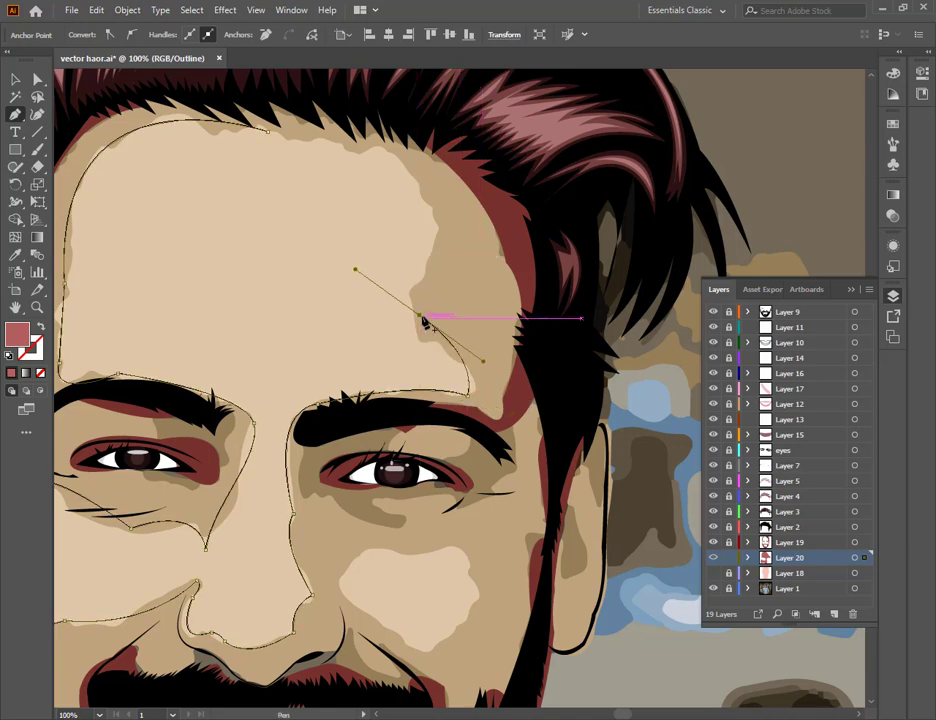
drag(431, 243, 463, 203)
key(ctrl+z)
key(ctrl+z)
key(ctrl+z)
key(ctrl+z)
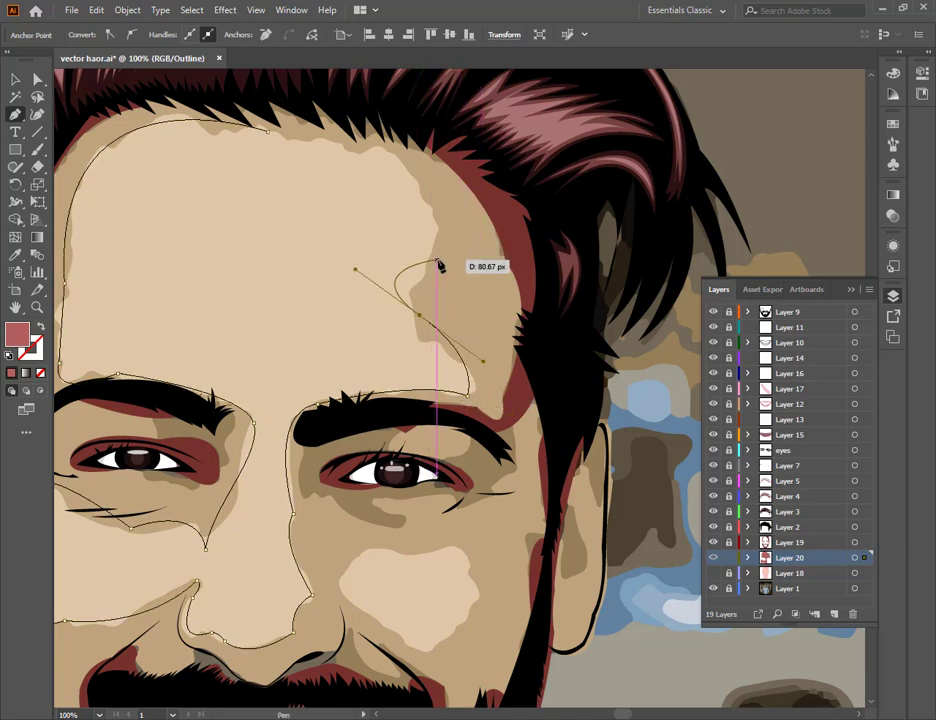
- Trace the midtone path from the second eyebrow's outer end up the edge of the forehead highlight to the hairline
click(450, 354)
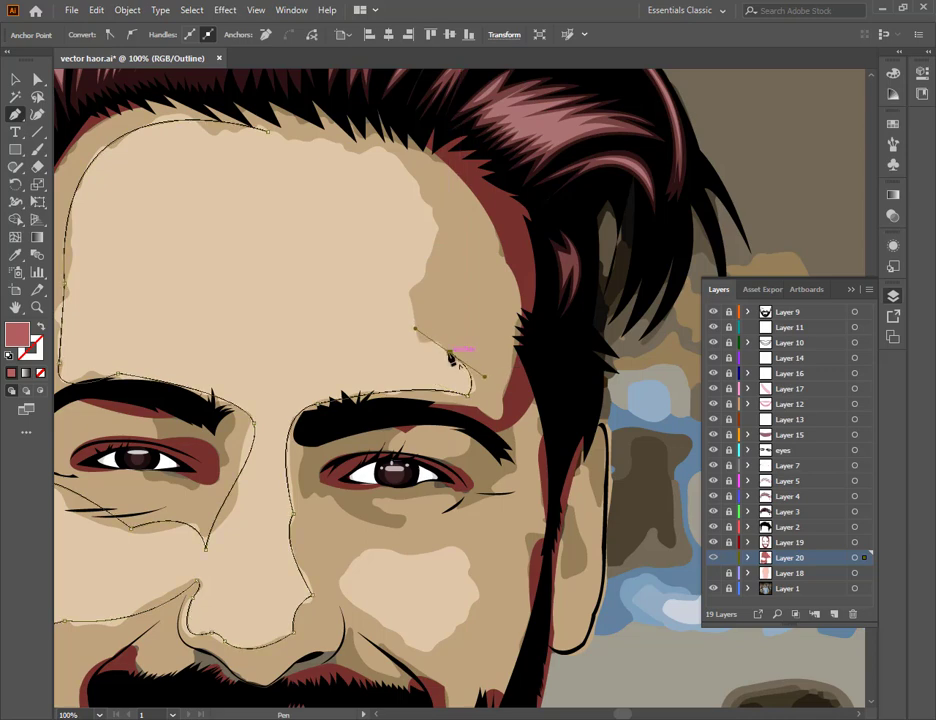
drag(424, 273, 460, 230)
click(424, 274)
drag(399, 228, 417, 391)
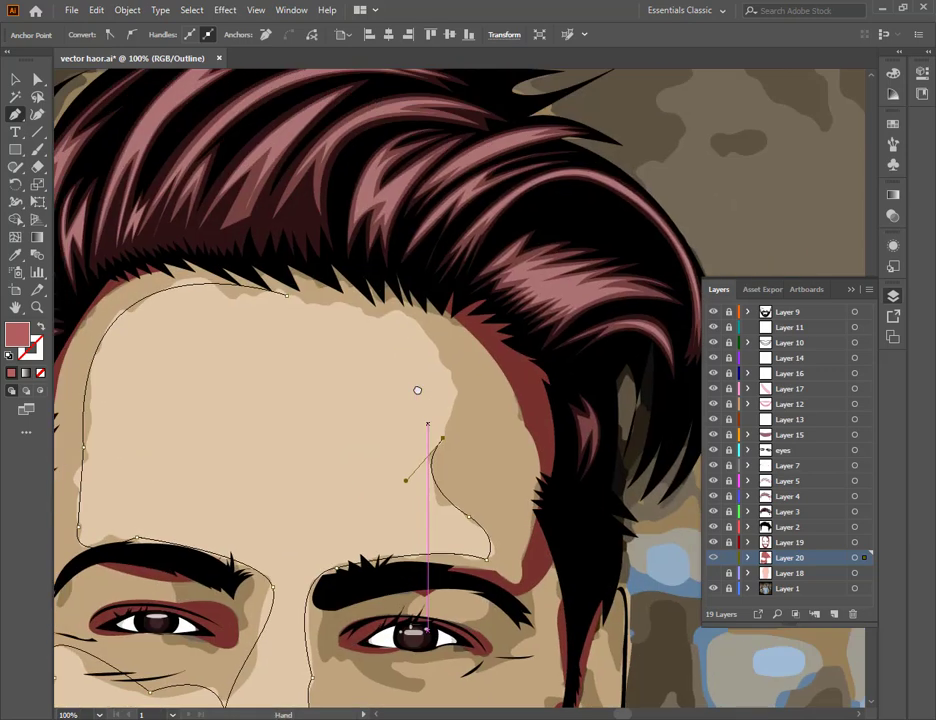
drag(336, 304, 172, 283)
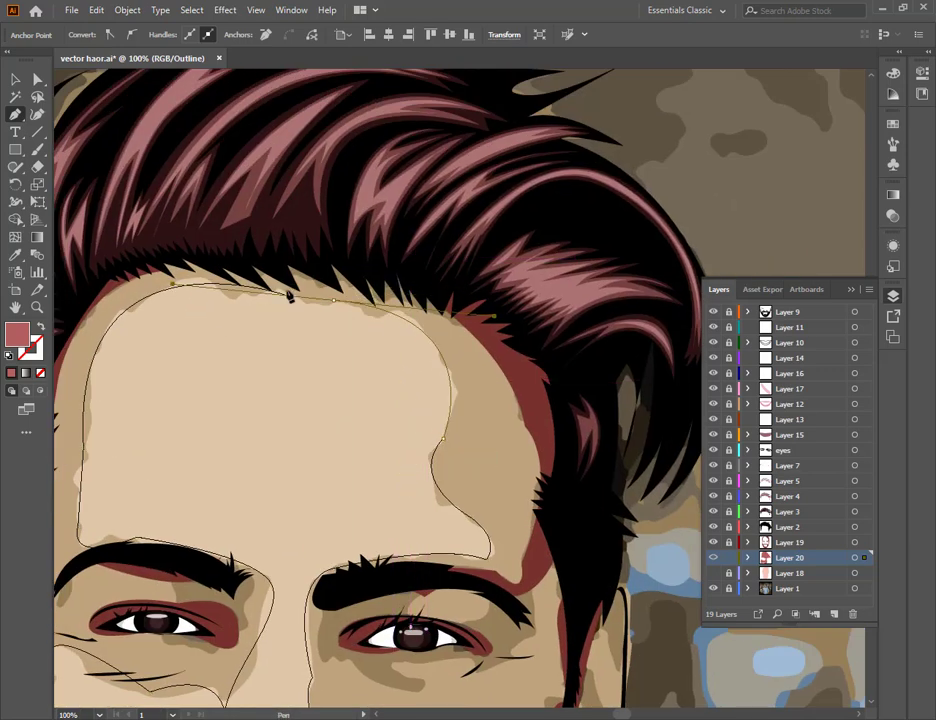
- Turn the midtone path outward through the hair and down past the temple toward the ear
click(350, 212)
drag(579, 378, 587, 464)
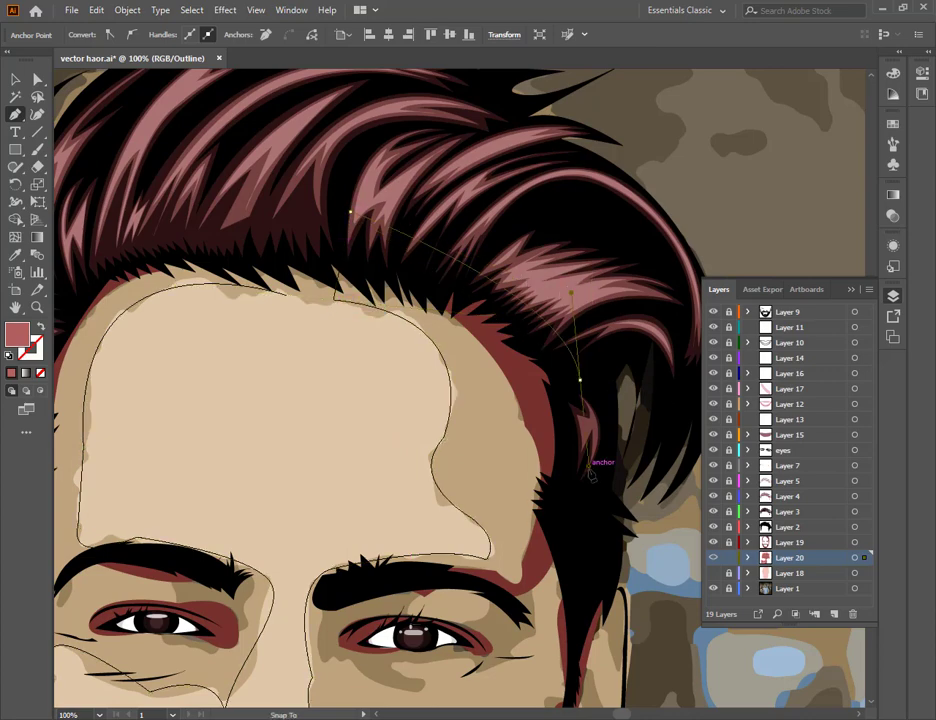
click(579, 379)
scroll(577, 498, down, 3)
click(573, 481)
- Extend the midtone path down the sideburn into the beard and back in beside the mouth corner
scroll(575, 498, down, 5)
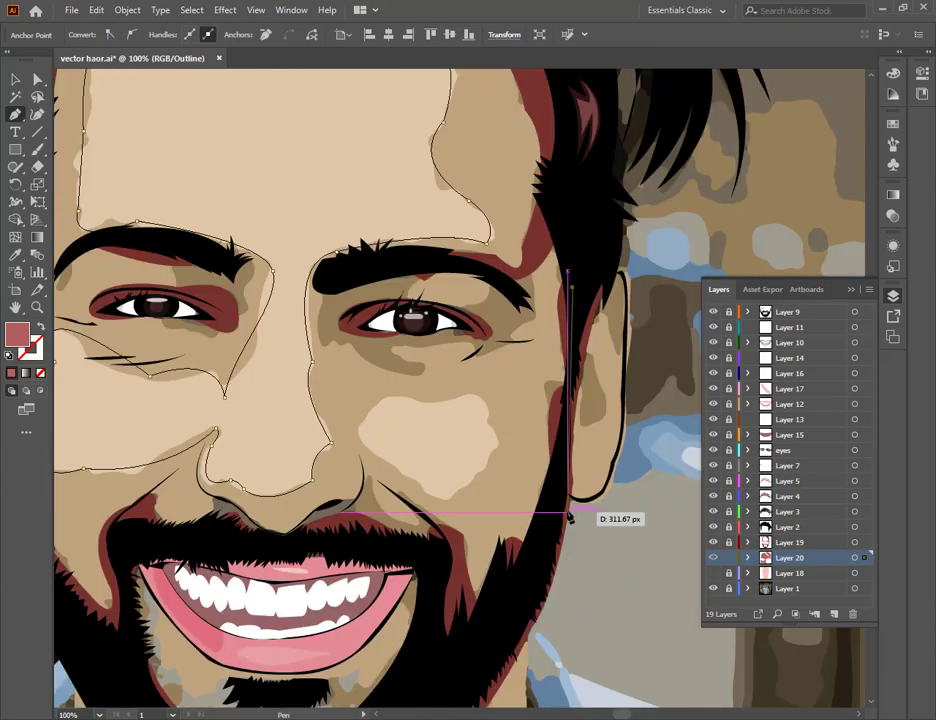
click(562, 442)
click(545, 548)
scroll(545, 548, down, 2)
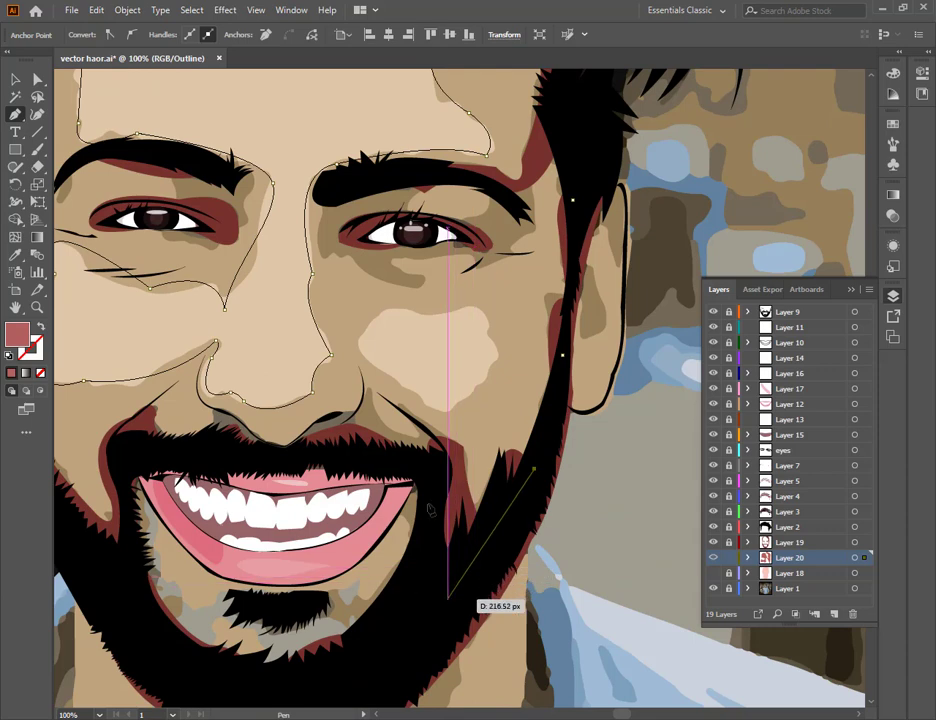
click(461, 583)
click(434, 540)
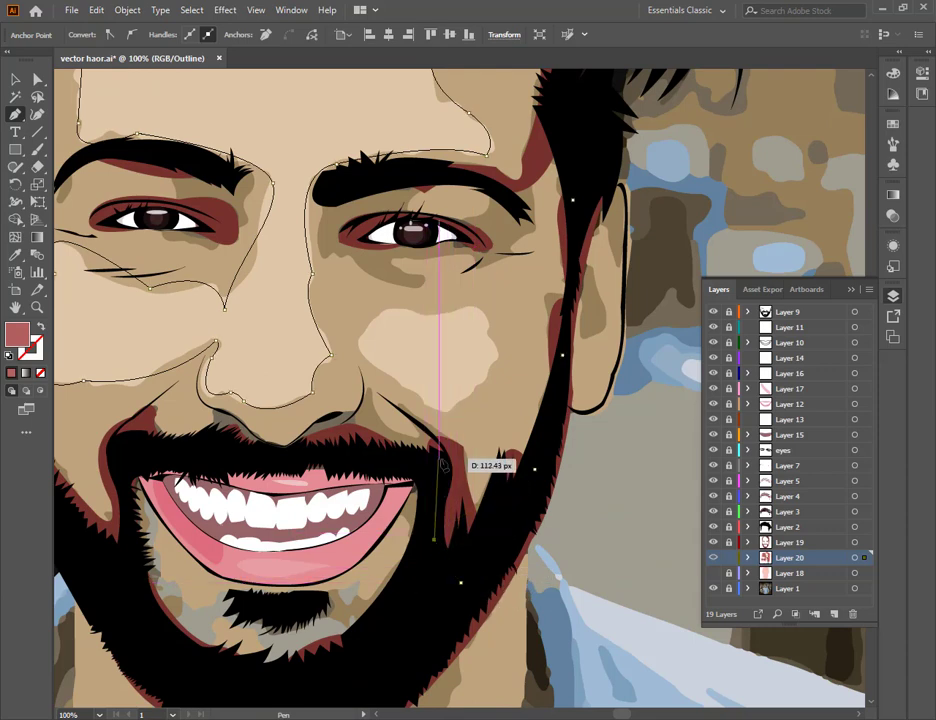
- Run the midtone path up to the mustache, across it above the lip and down past the opposite mouth corner
click(434, 462)
click(308, 452)
click(170, 452)
click(130, 460)
click(122, 527)
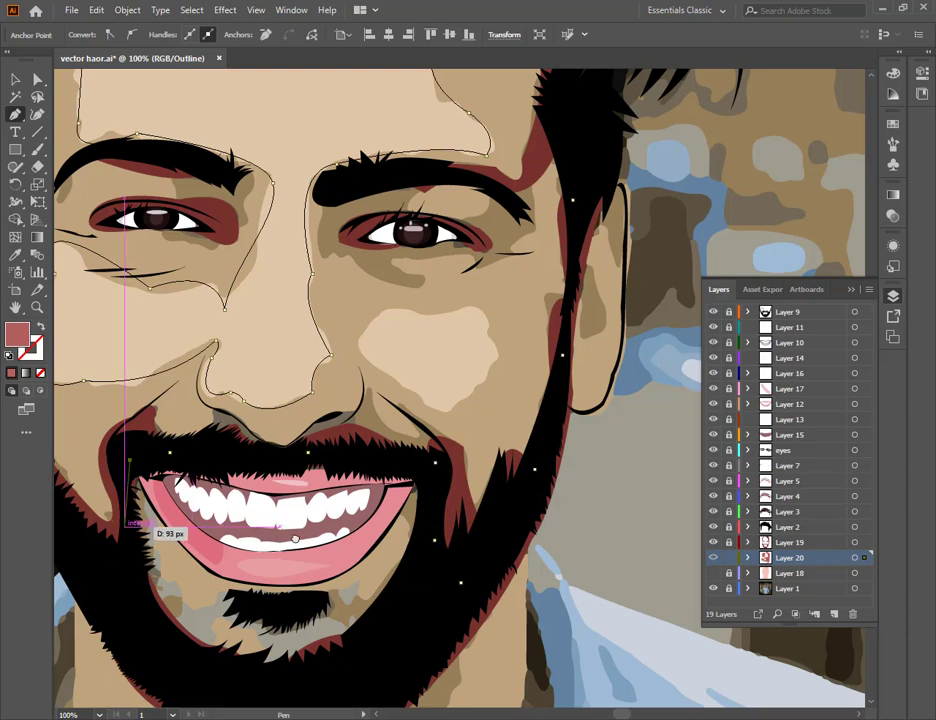
- Continue the midtone path through the beard beside the mouth and up to the jaw's outer edge
drag(122, 527, 326, 497)
click(325, 547)
click(261, 513)
click(211, 412)
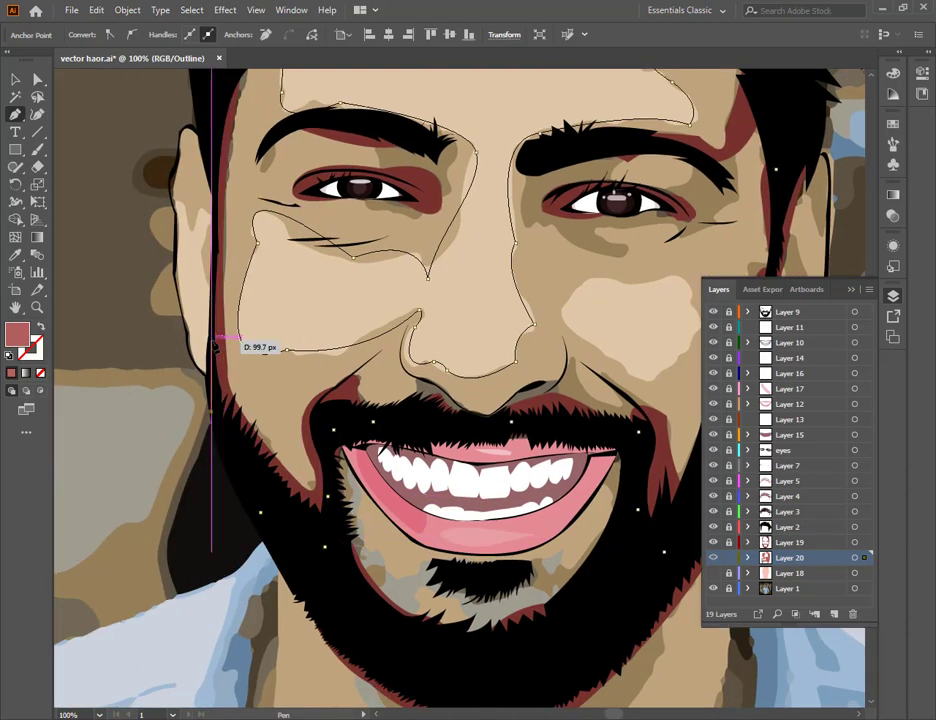
- Run the midtone path up the face's outer edge, through the hair above the forehead, and close it at the hairline
click(211, 340)
click(218, 214)
scroll(222, 203, up, 2)
click(222, 198)
scroll(224, 196, up, 2)
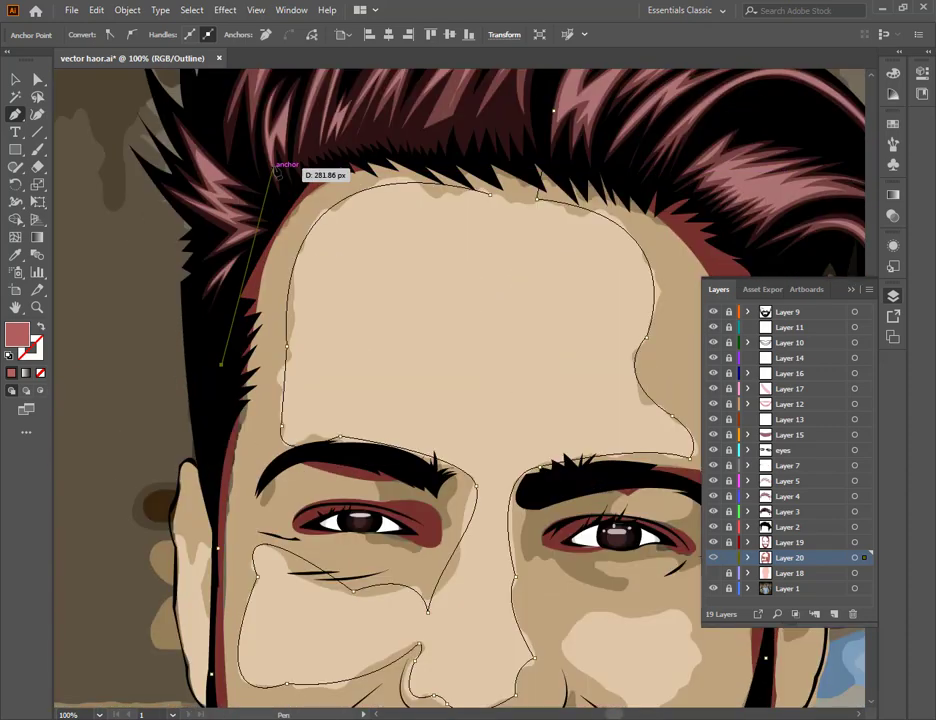
click(273, 168)
click(403, 108)
click(480, 133)
click(645, 166)
click(490, 194)
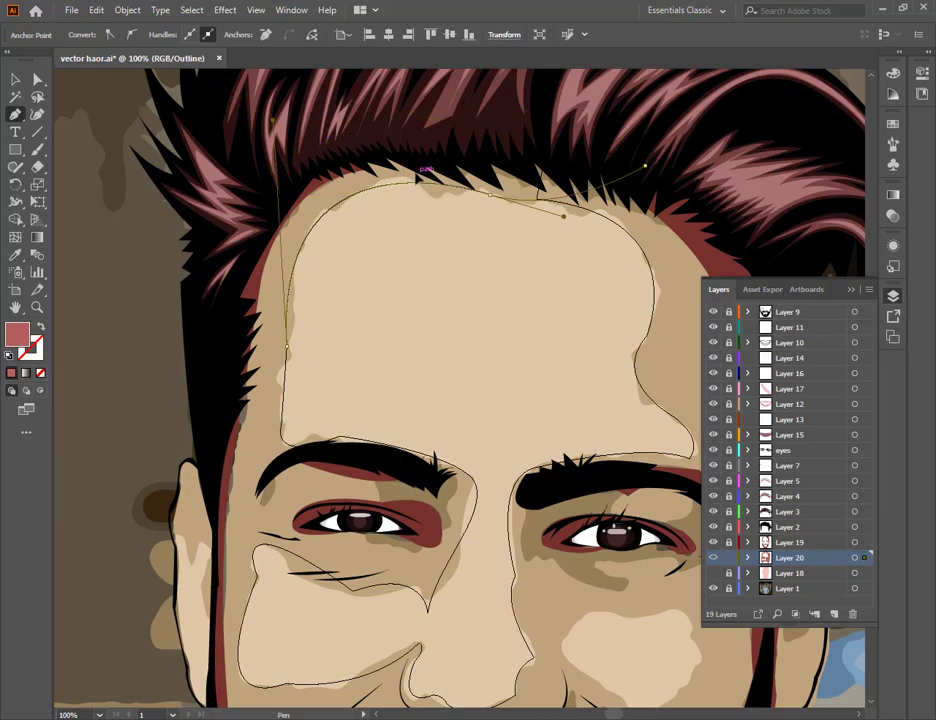
- Trace a closed midtone shape over the upper ear, extending down its inner edge beside the sideburn and back to the outer rim
drag(208, 567, 287, 429)
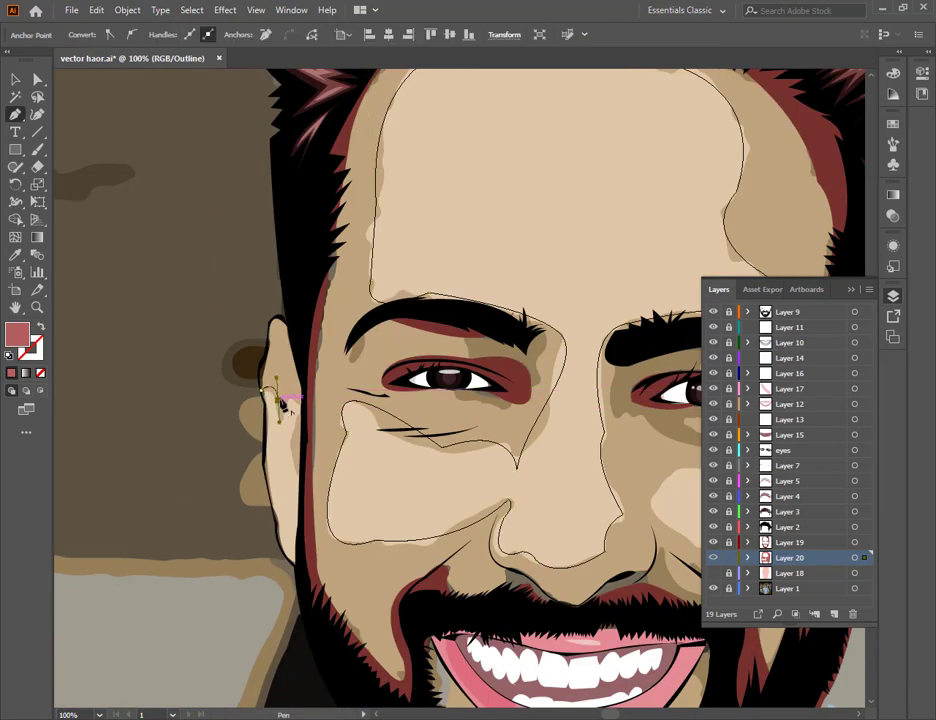
click(308, 398)
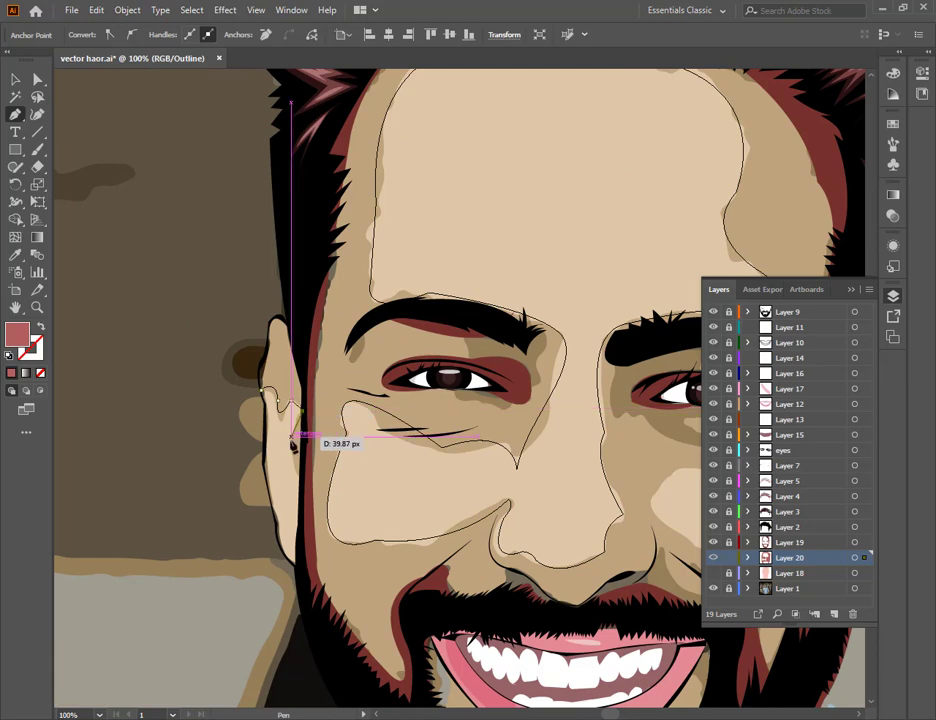
click(301, 502)
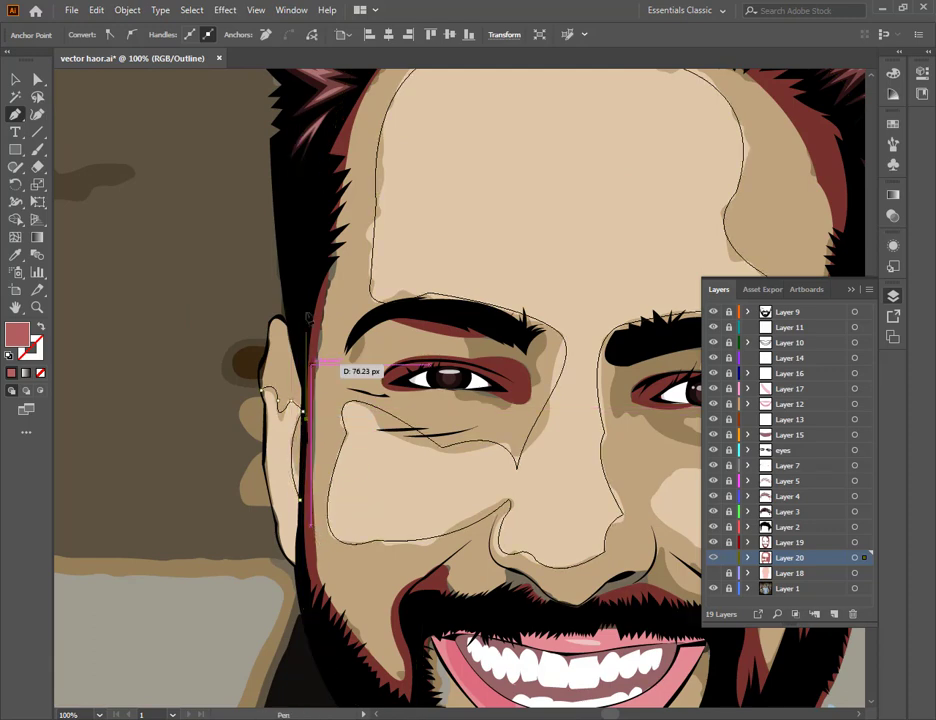
click(298, 307)
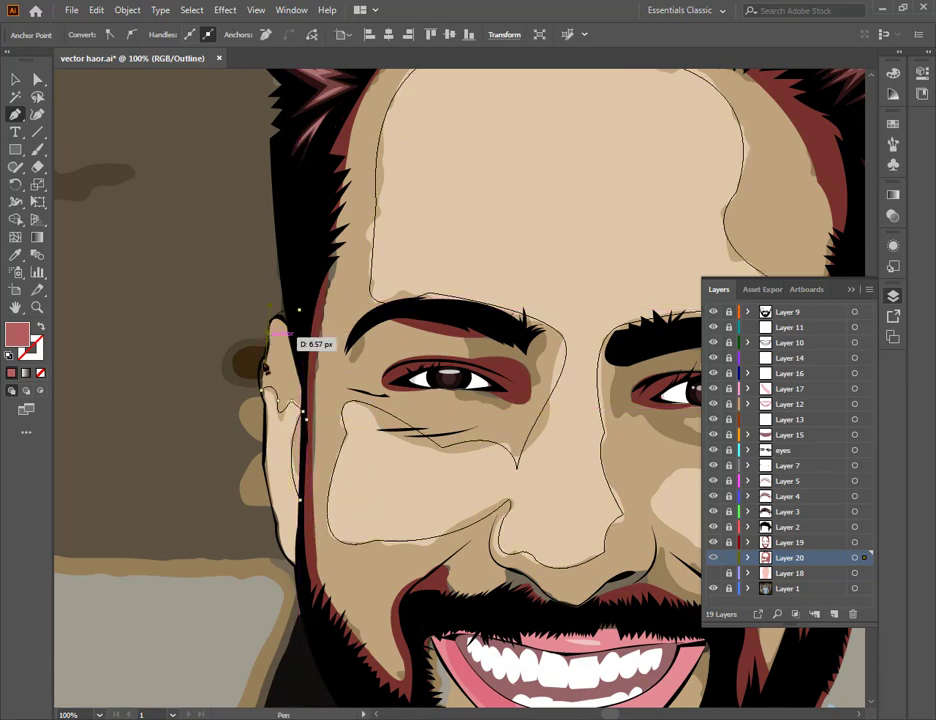
drag(272, 331, 269, 356)
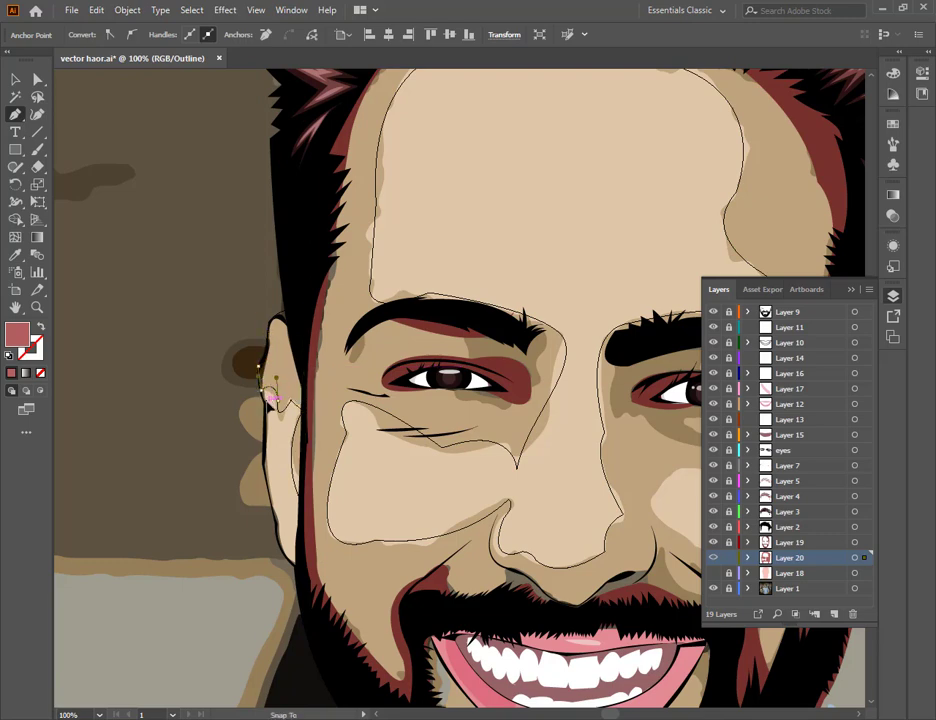
- Start a narrow midtone path down the same ear's outer rim toward the earlobe
drag(267, 403, 268, 404)
click(264, 410)
drag(268, 458, 270, 475)
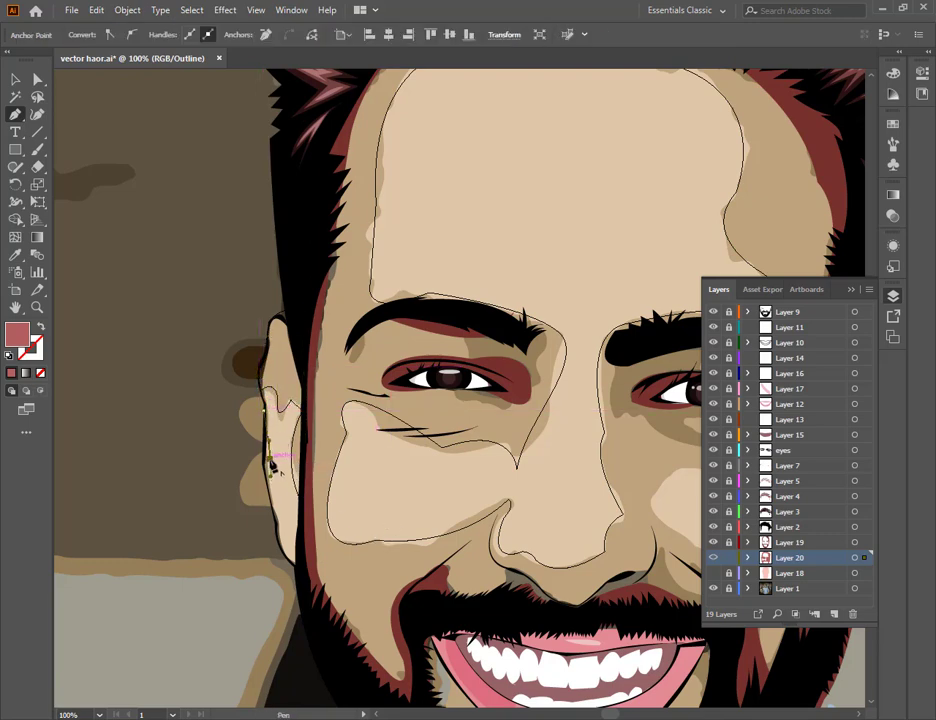
key(ctrl+=)
key(ctrl+=)
key(ctrl+=)
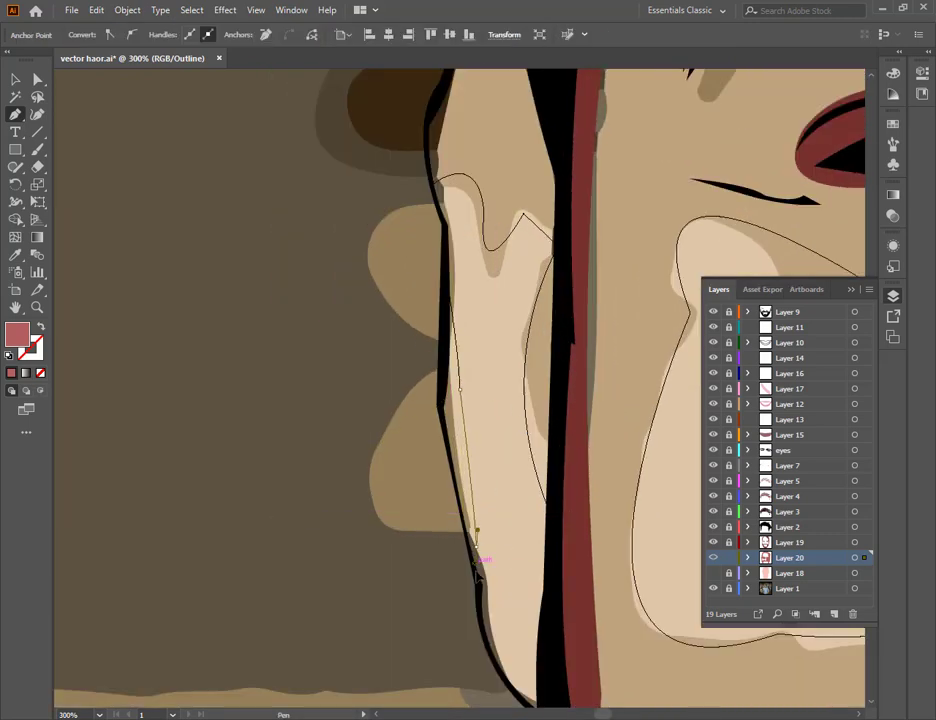
click(475, 546)
scroll(480, 552, down, 4)
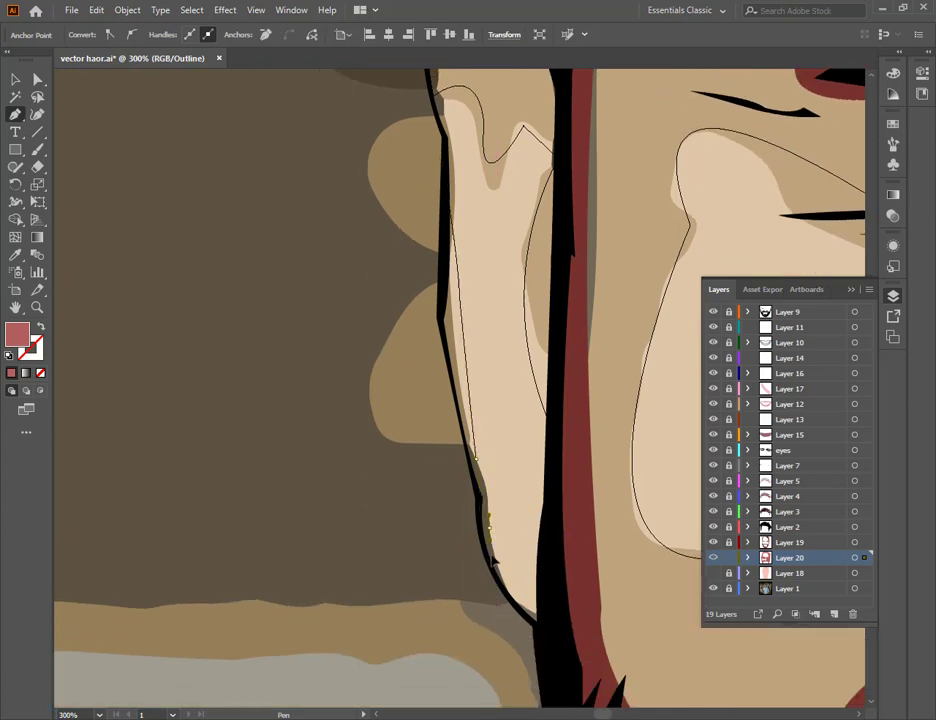
- Turn the rim path at the earlobe and run it back up along the black ear outline to close it
click(535, 625)
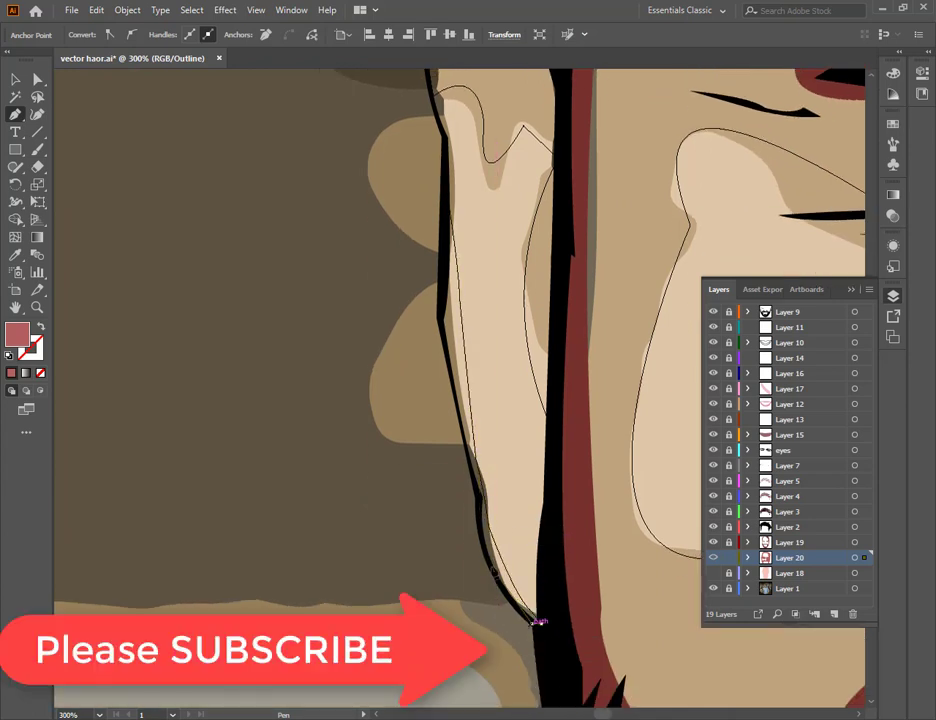
drag(482, 524, 479, 466)
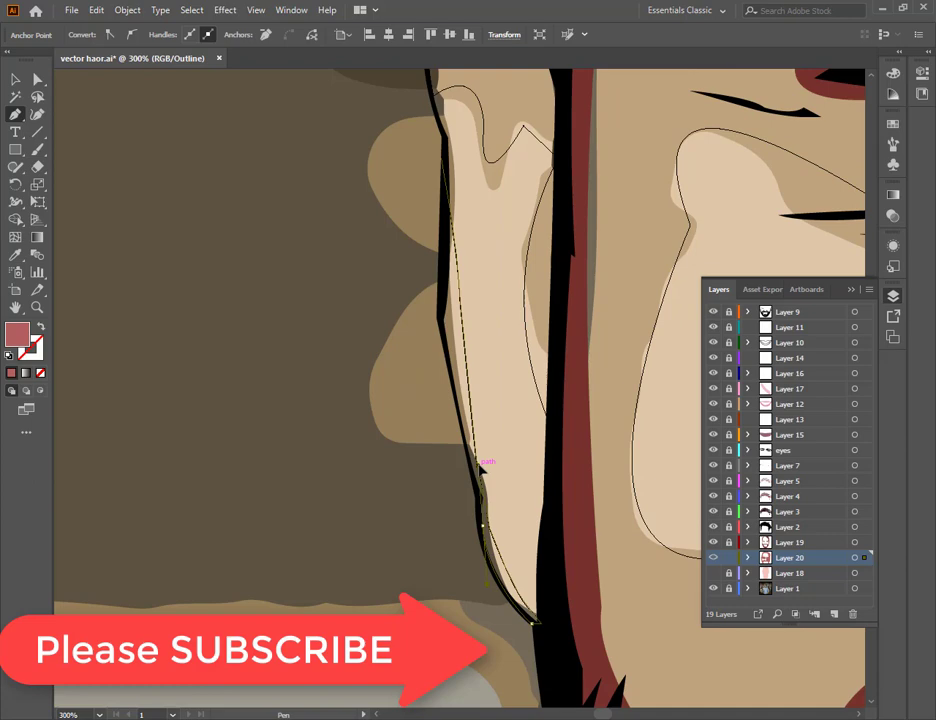
click(483, 524)
click(440, 324)
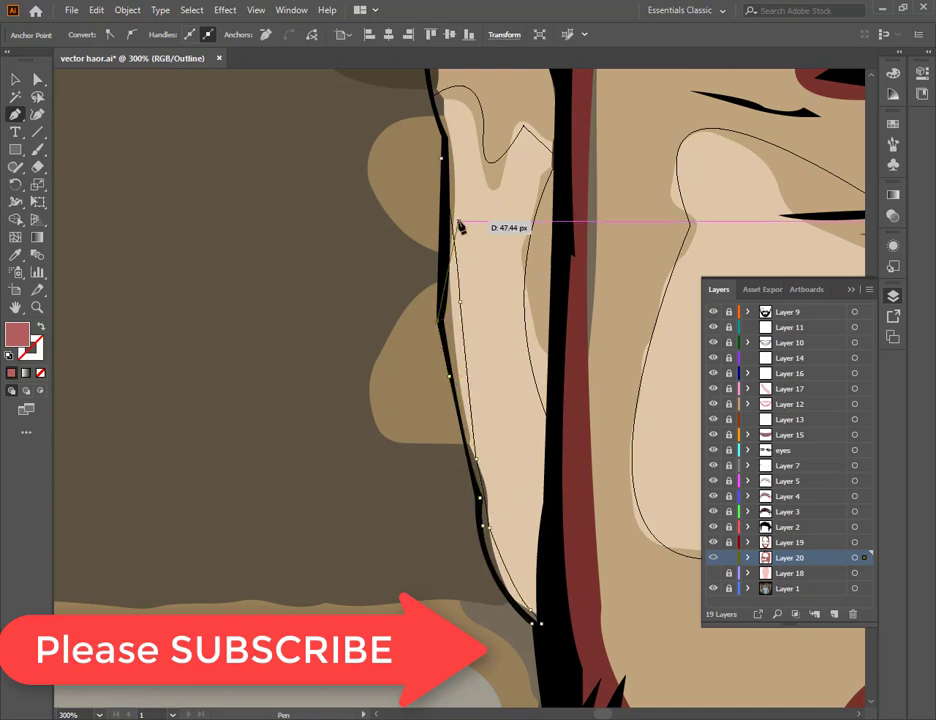
click(442, 158)
- Trace a midtone shape over the upper part of the opposite ear, between the hair and the outer rim
drag(575, 302, 2, 352)
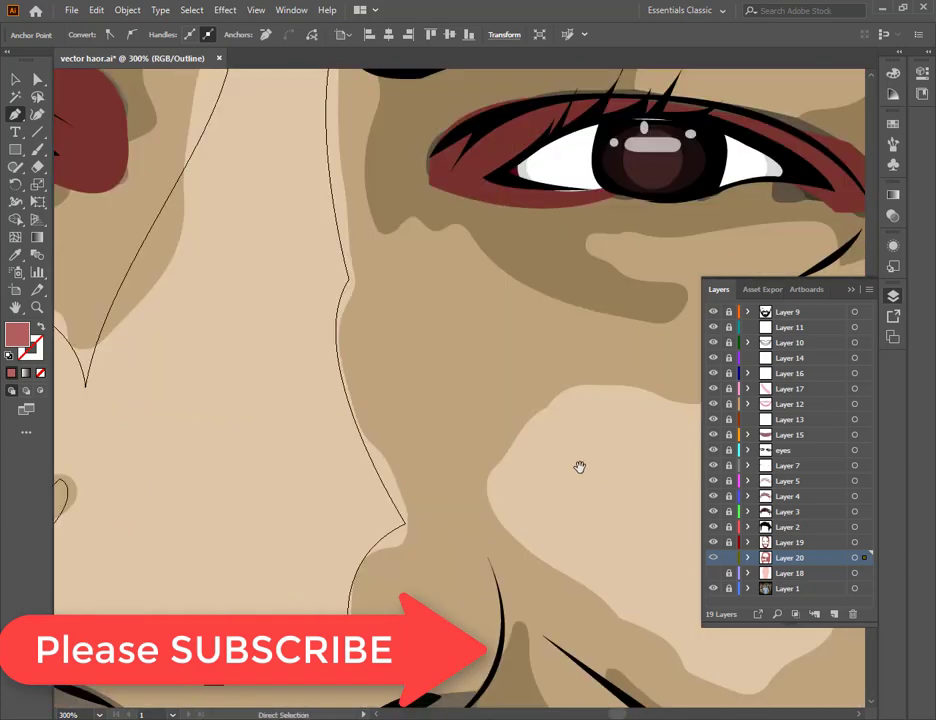
key(ctrl+minus)
key(ctrl+minus)
key(ctrl+minus)
key(ctrl+minus)
drag(551, 468, 340, 446)
drag(558, 446, 334, 479)
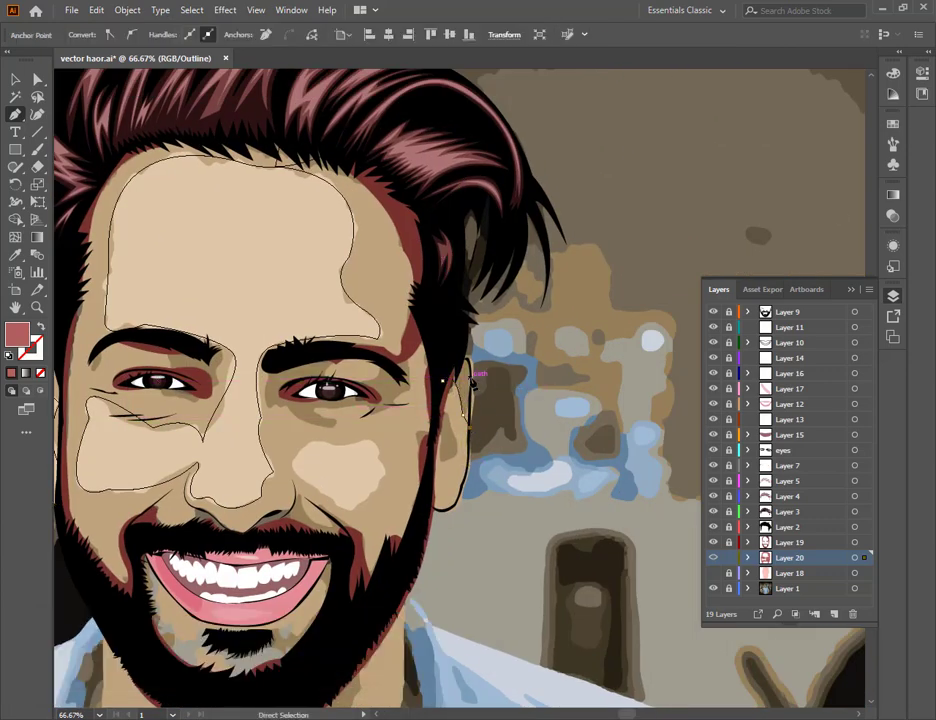
scroll(473, 424, up, 3)
click(460, 249)
drag(427, 186, 374, 247)
- Trace a closed midtone shape around the inner shadow of the same ear, beside the sideburn
click(365, 332)
drag(401, 372, 408, 430)
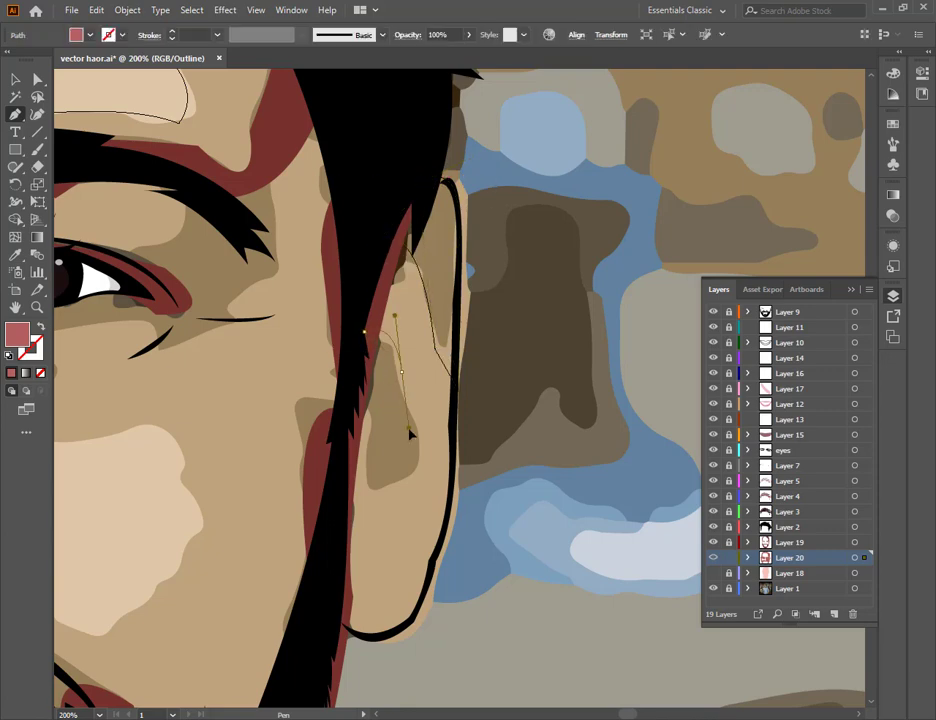
click(402, 374)
drag(347, 410, 362, 382)
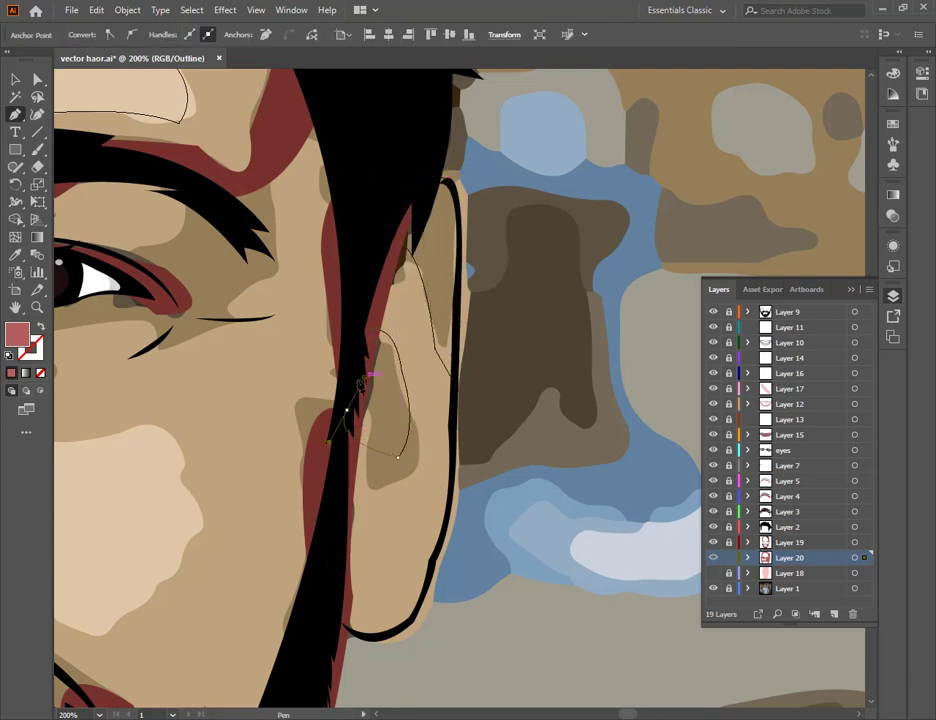
click(366, 332)
- Examine the whole face for untraced midtone areas, closing in on the beard and chin around the mouth
drag(307, 467, 580, 400)
drag(225, 428, 520, 465)
key(ctrl+minus)
key(ctrl+minus)
key(ctrl+minus)
key(ctrl+minus)
key(ctrl+plus)
key(ctrl+plus)
key(ctrl+plus)
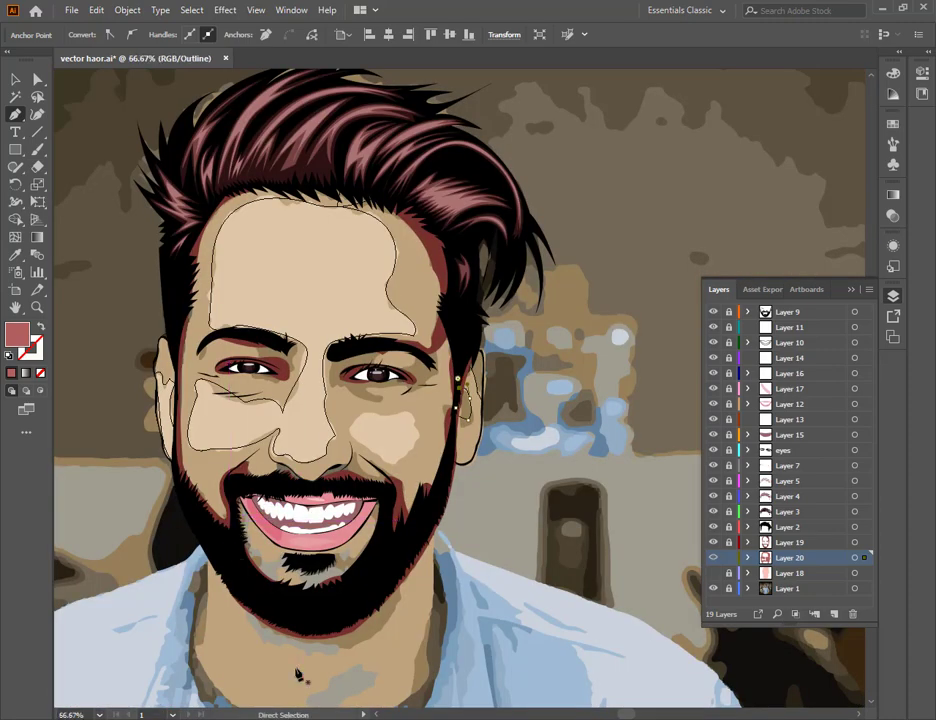
drag(260, 637, 350, 465)
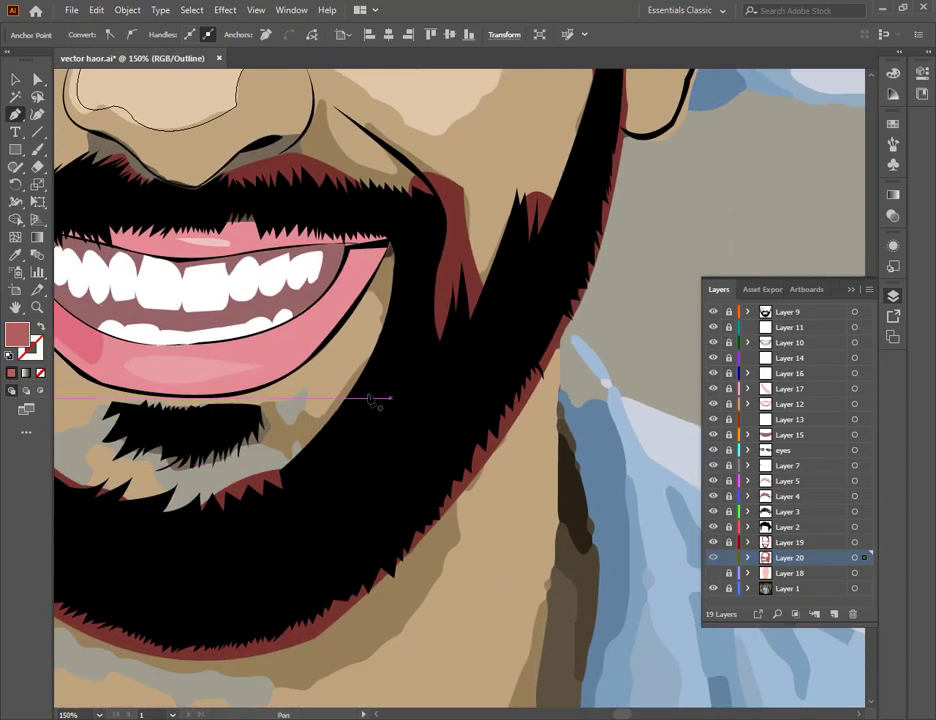
drag(408, 308, 378, 273)
drag(346, 397, 348, 392)
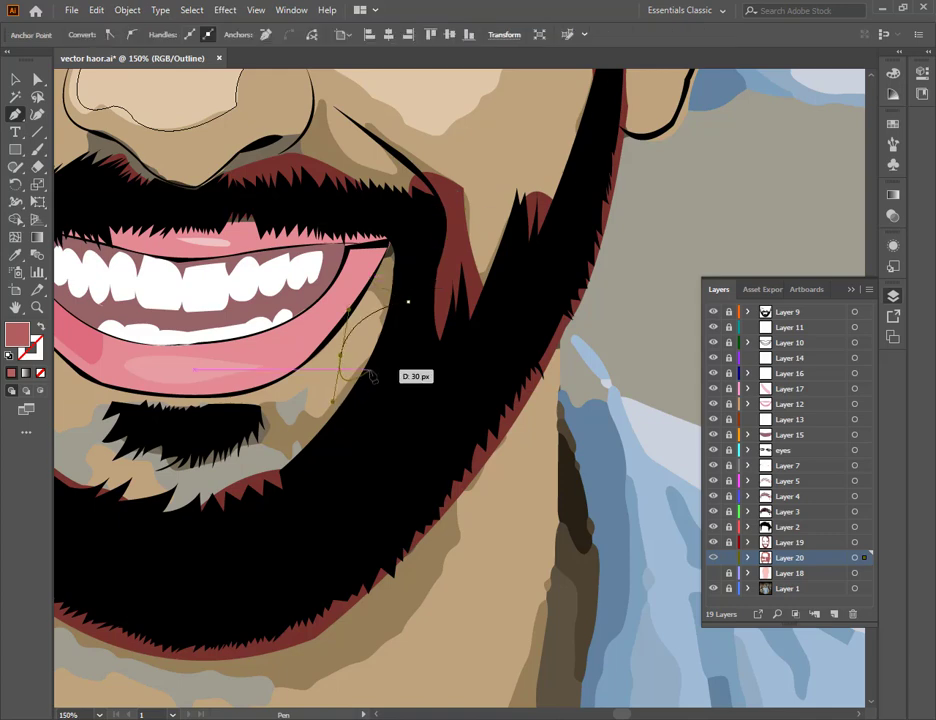
key(ctrl+z)
key(ctrl+z)
- Start a midtone path at the mouth corner, down the beard's inner edge and in to the hair patch below the lip
drag(396, 239, 371, 286)
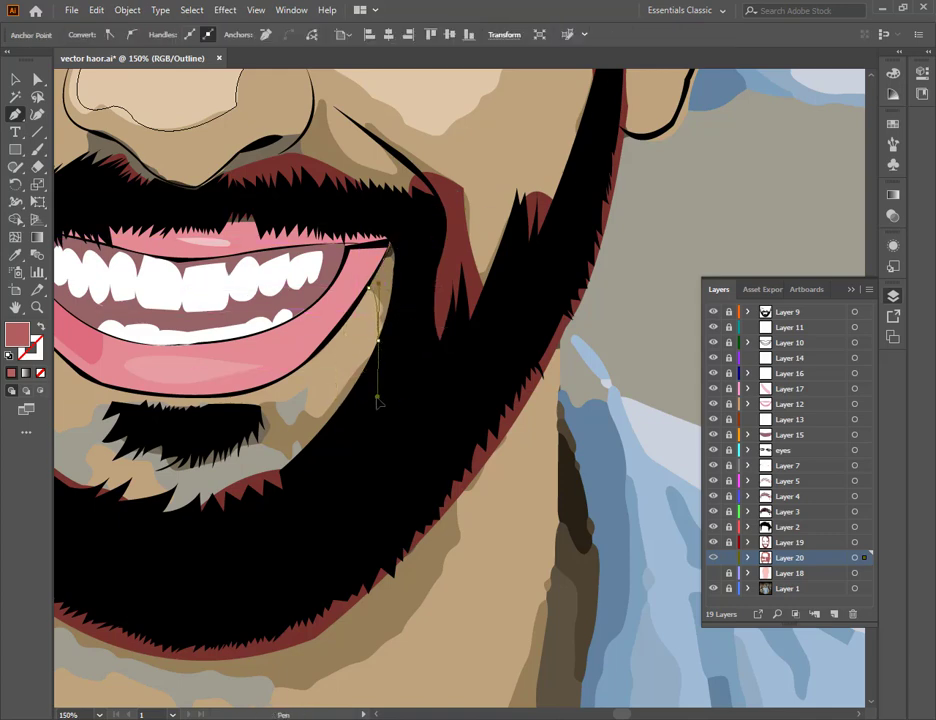
drag(354, 372, 320, 413)
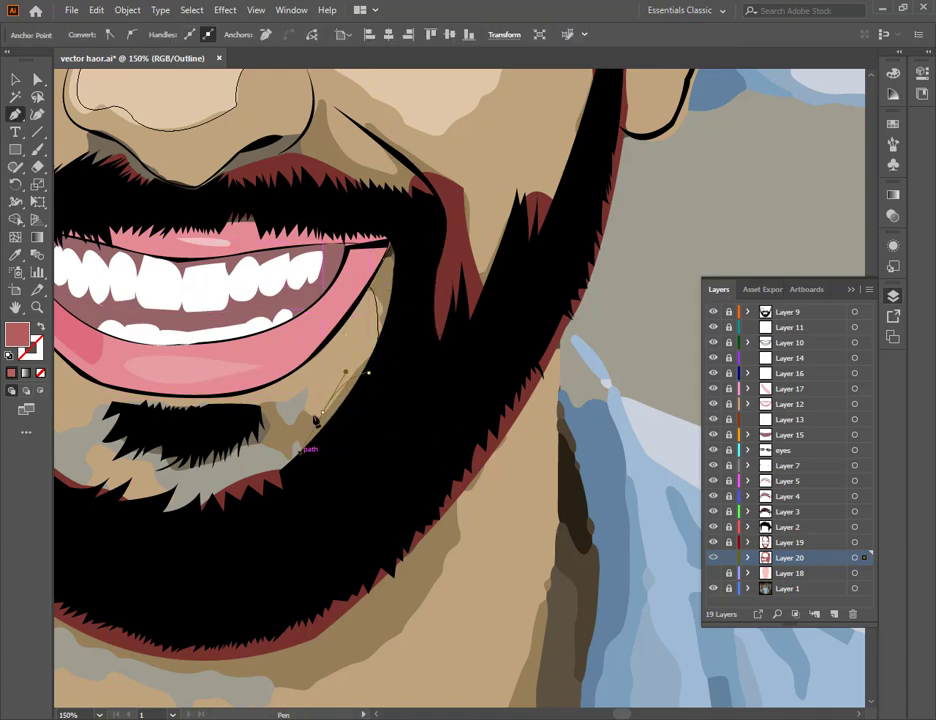
click(295, 413)
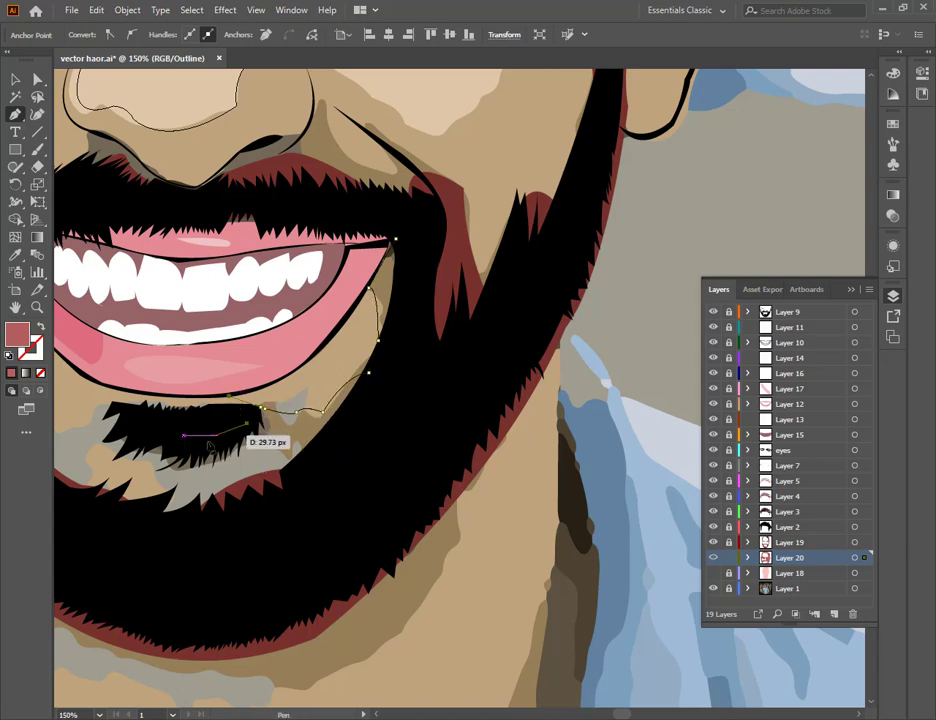
drag(196, 462, 257, 433)
- Continue the chin path back through the beard and up to the mouth corner to close the shape
click(288, 465)
click(359, 435)
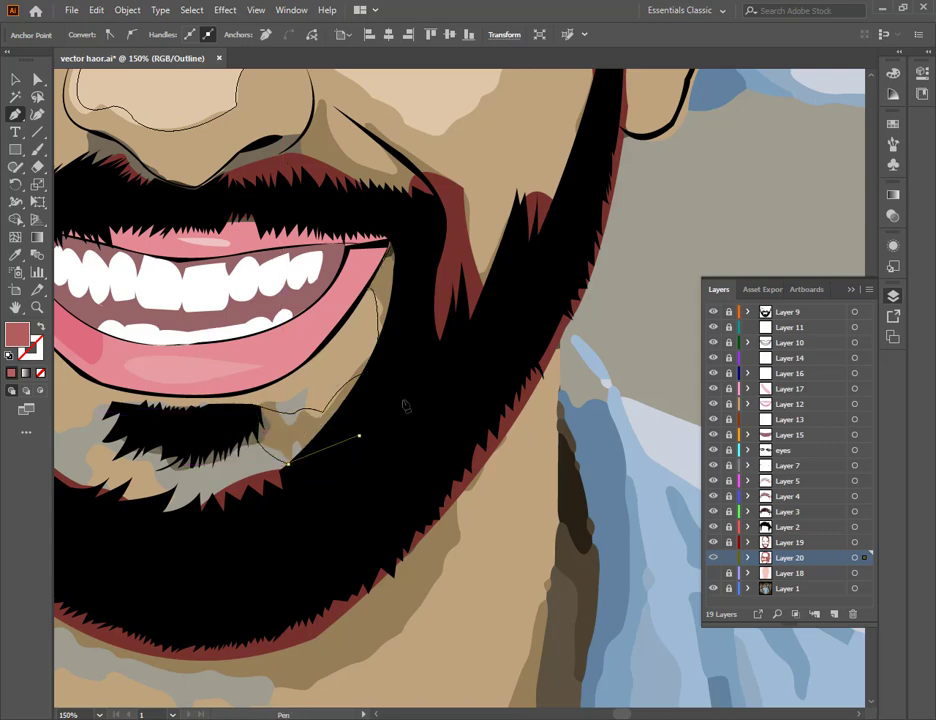
click(409, 384)
click(409, 321)
click(421, 229)
click(395, 238)
- Trace a closed narrow midtone shape from the opposite mouth corner down along the beard's inner edge
drag(275, 523, 395, 441)
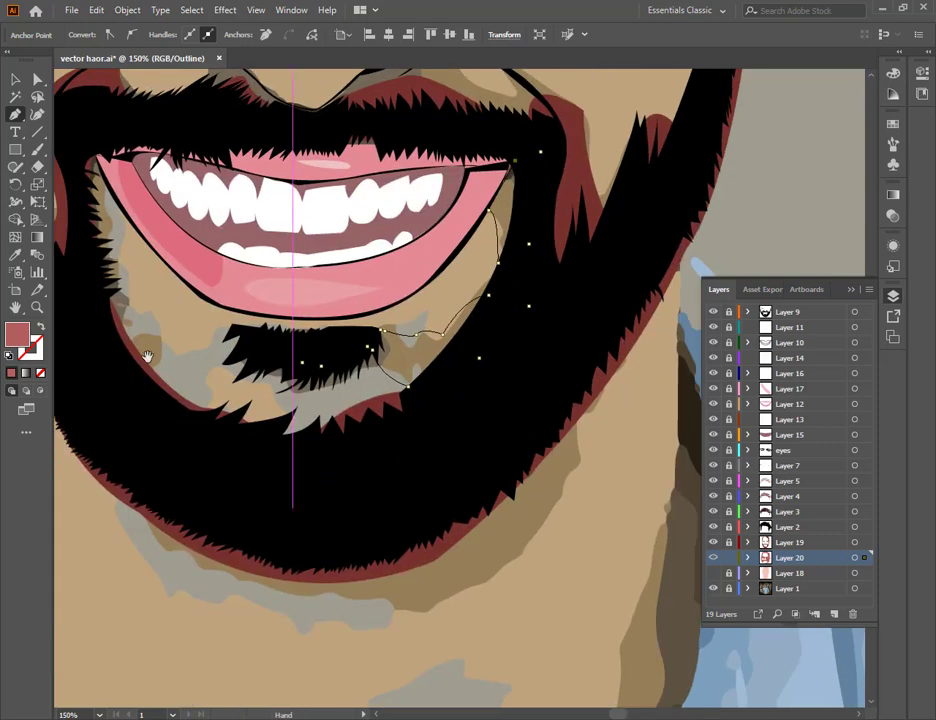
drag(149, 358, 219, 408)
click(150, 201)
drag(168, 295, 173, 338)
key(ctrl+z)
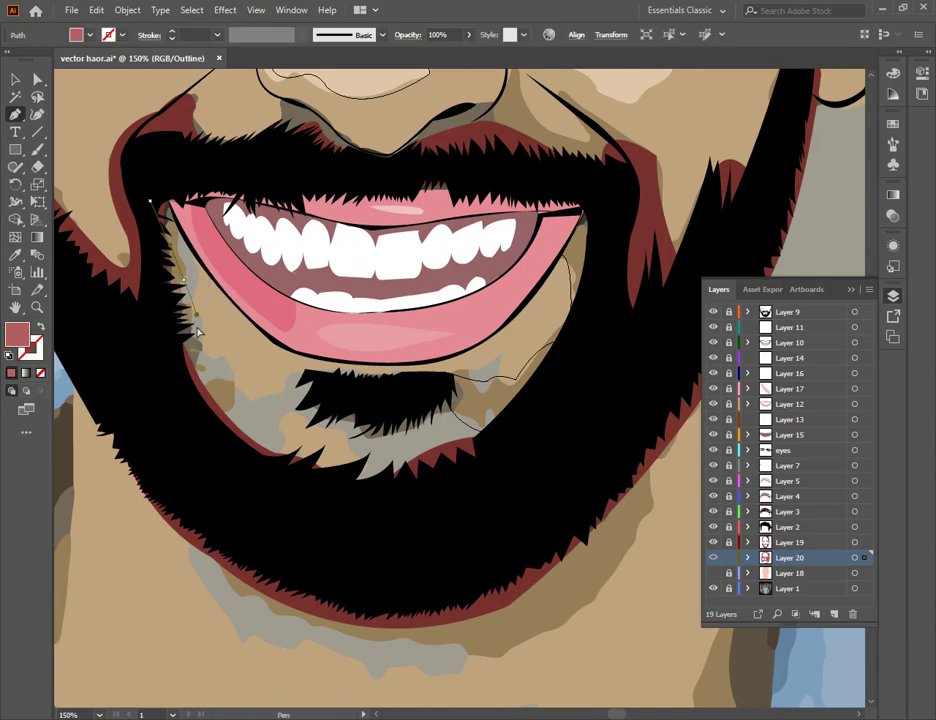
drag(190, 274, 191, 281)
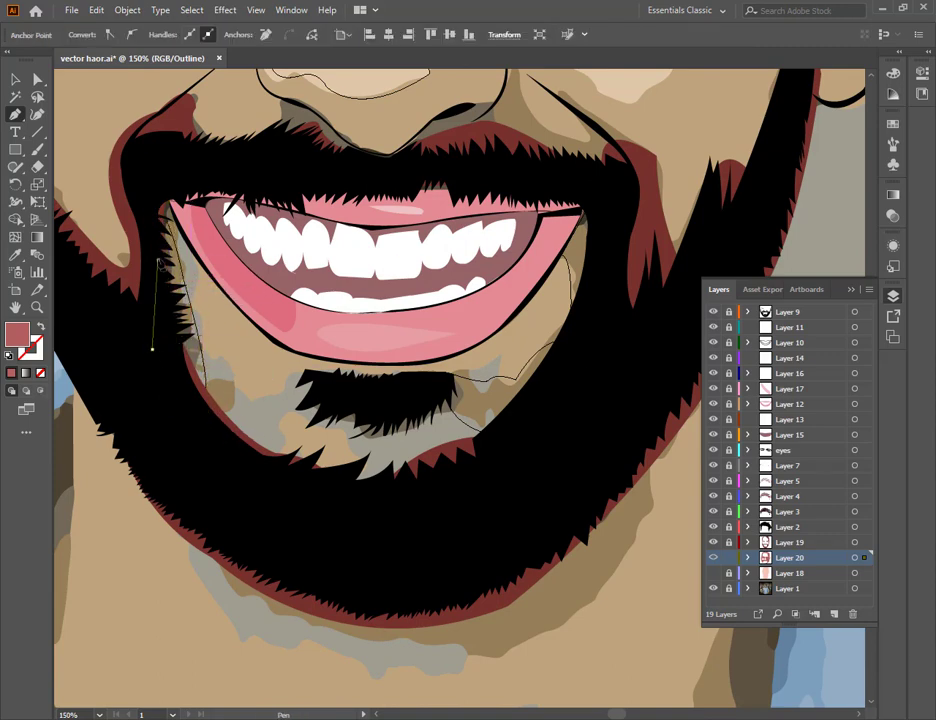
click(150, 200)
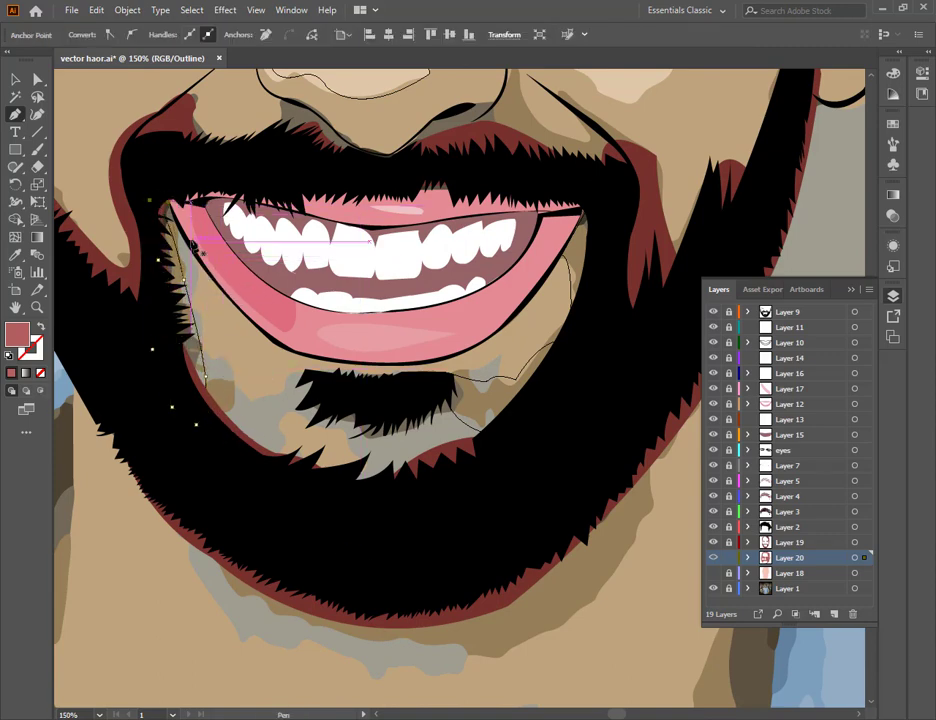
- Trace a midtone shape under the lower lip, from the same mouth corner to the chin hair patch and back over the lip
click(191, 243)
drag(243, 367, 301, 388)
drag(321, 328, 276, 308)
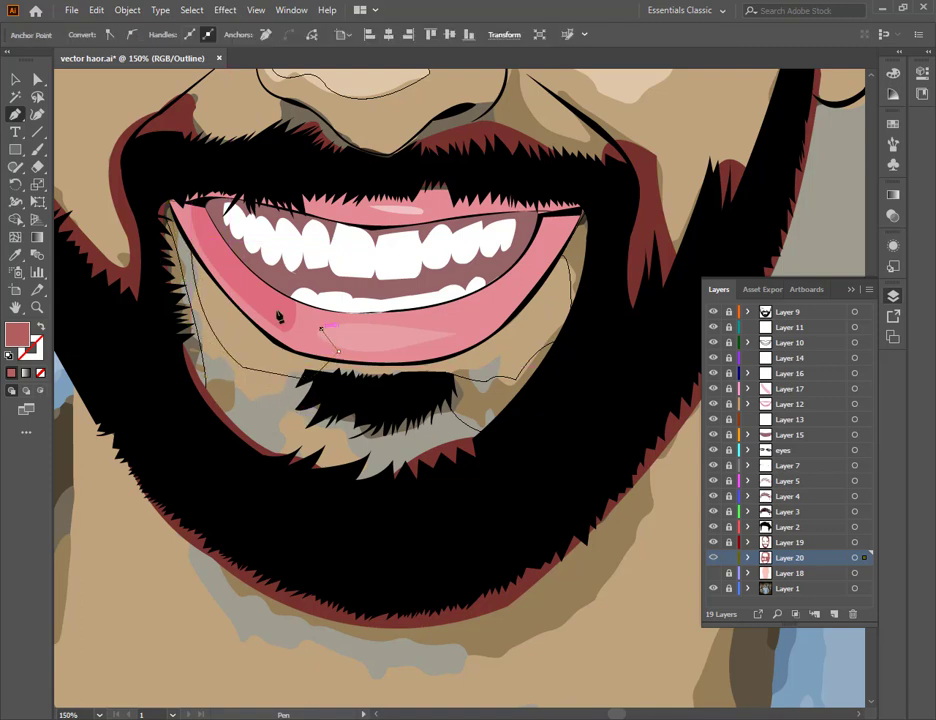
click(200, 234)
key(v)
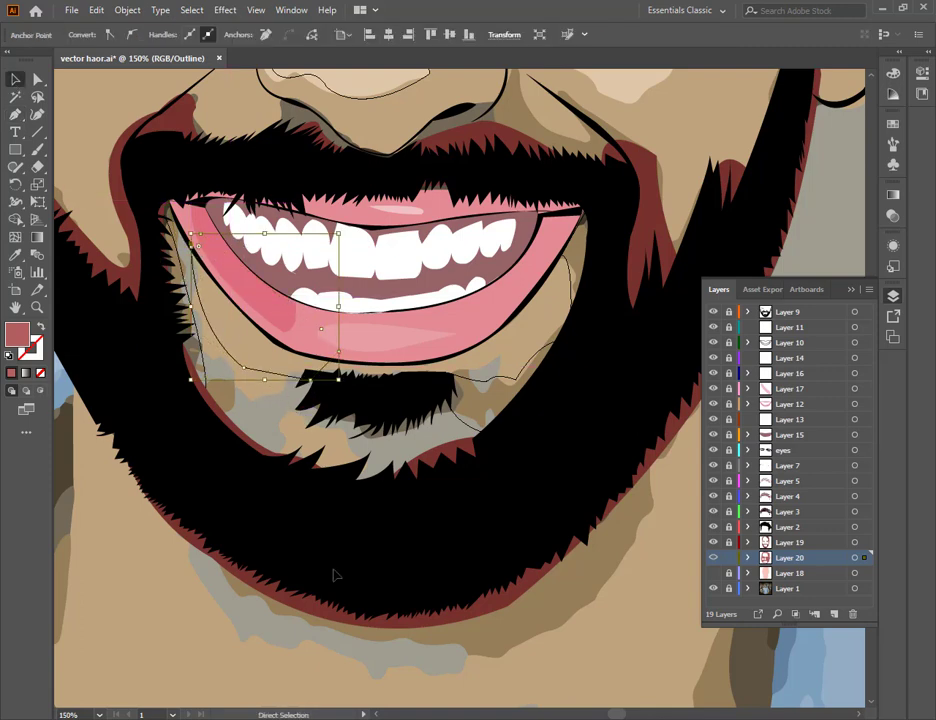
- Switch Layer 20 back to preview, show Layer 18 and deselect the path to display the coloured portrait
key(ctrl+minus)
key(ctrl+minus)
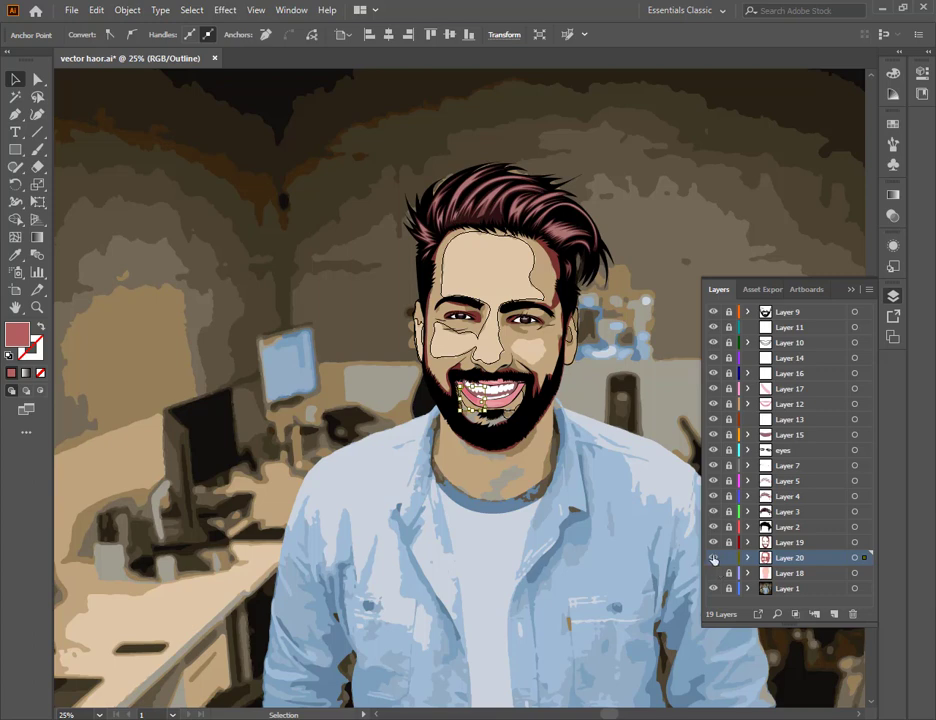
ctrl+click(713, 557)
ctrl+click(713, 575)
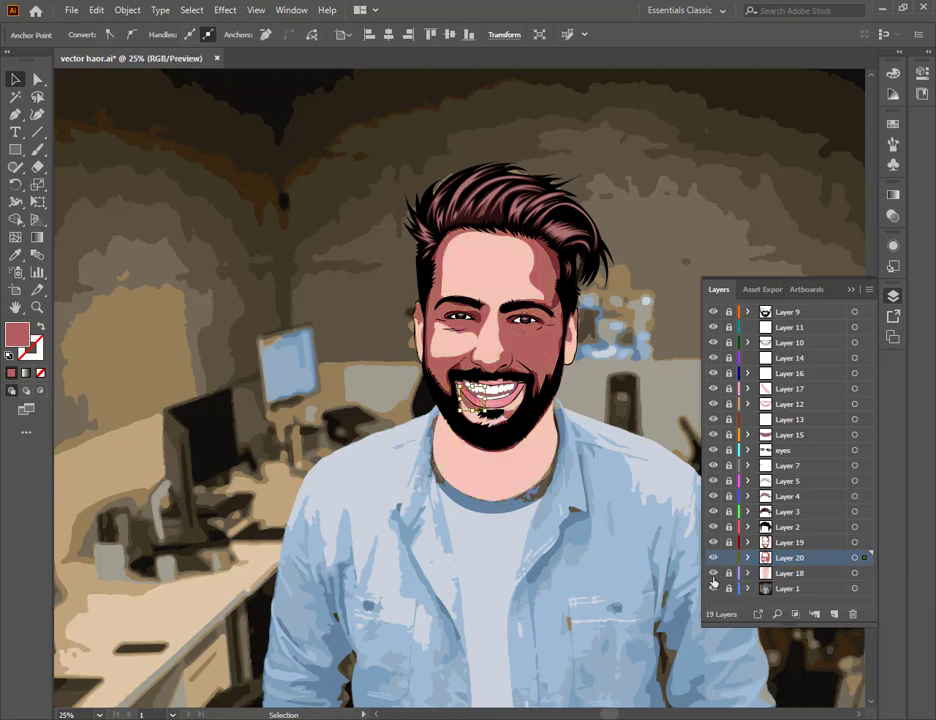
click(437, 554)
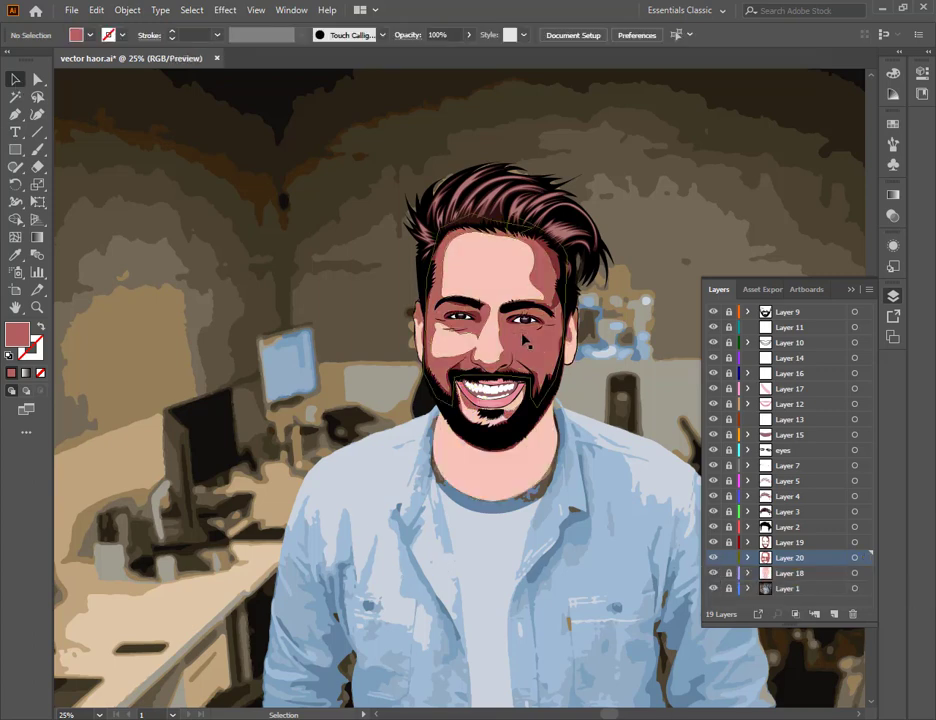
drag(440, 217, 618, 467)
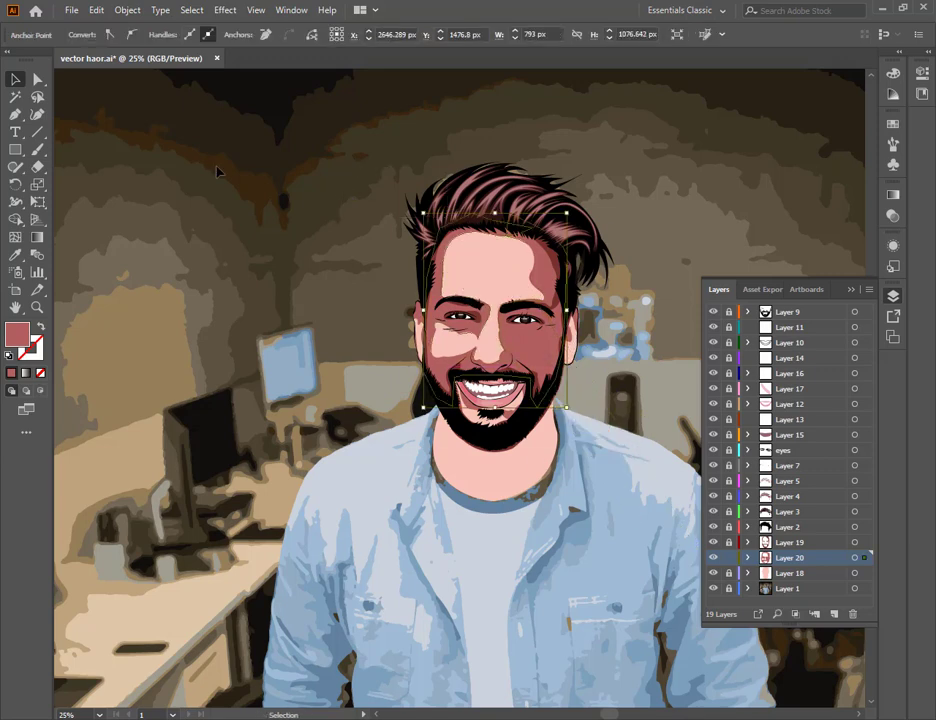
drag(274, 146, 645, 455)
ctrl+click(303, 166)
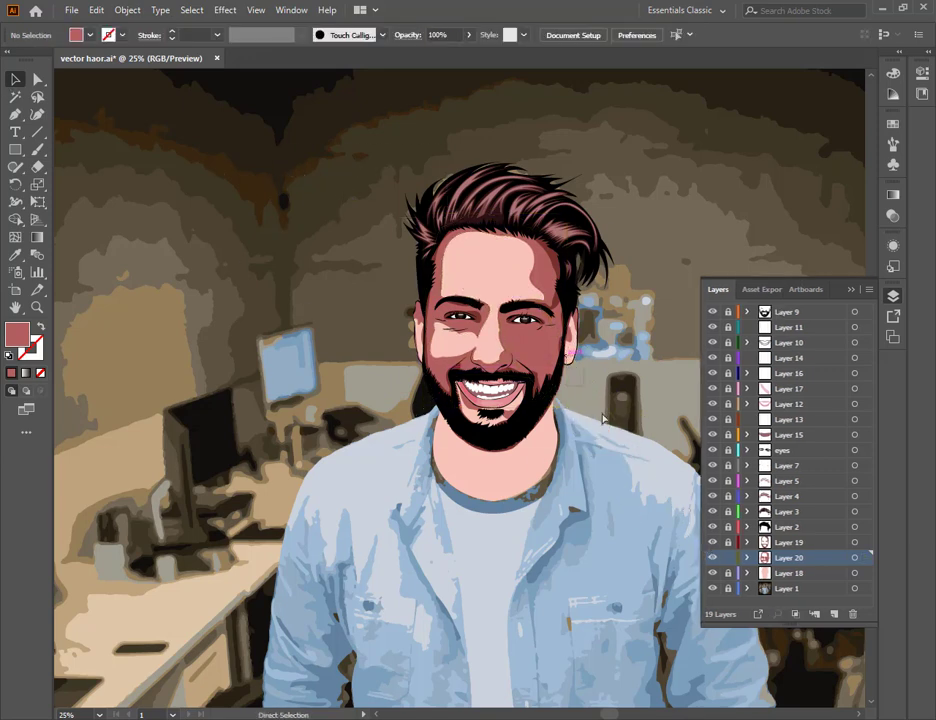
- Select the midtone skin shapes on Layer 20 and try a lighter pink fill
drag(460, 250, 615, 536)
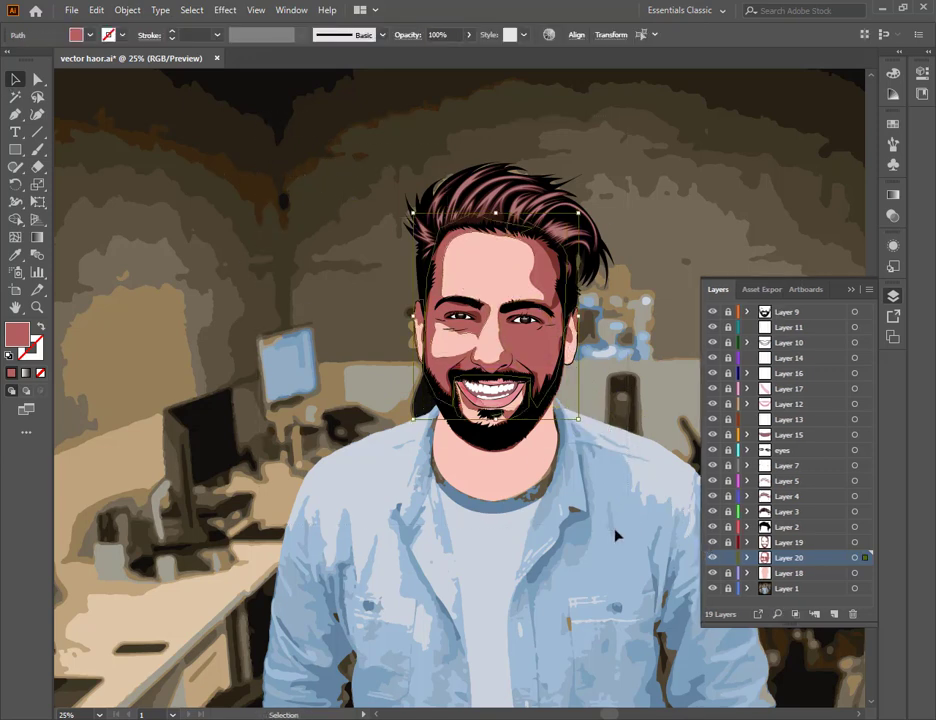
double_click(17, 334)
click(397, 460)
click(672, 430)
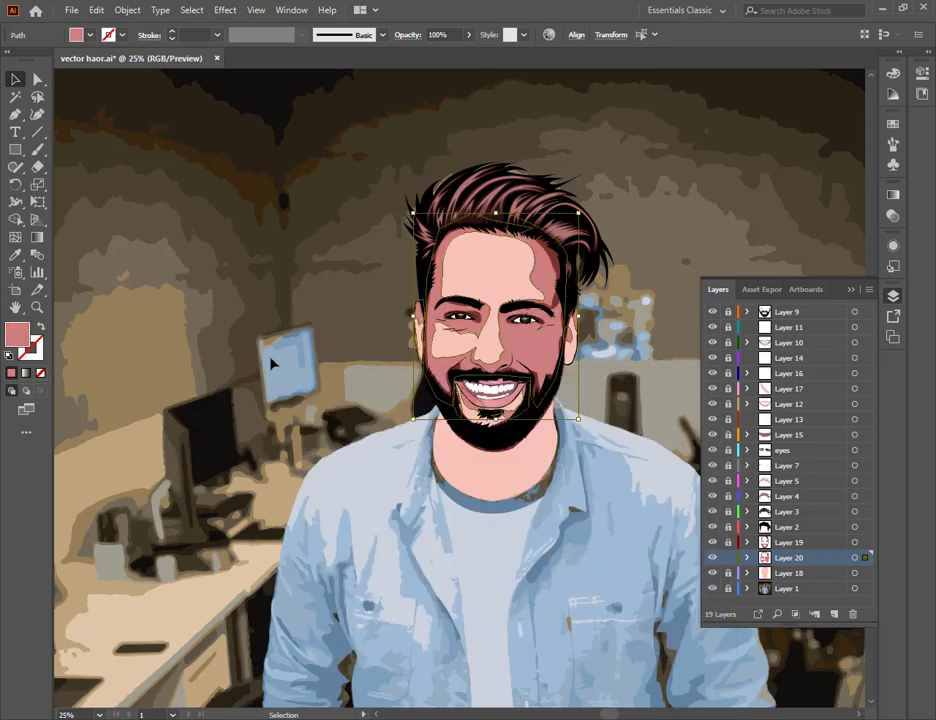
click(272, 362)
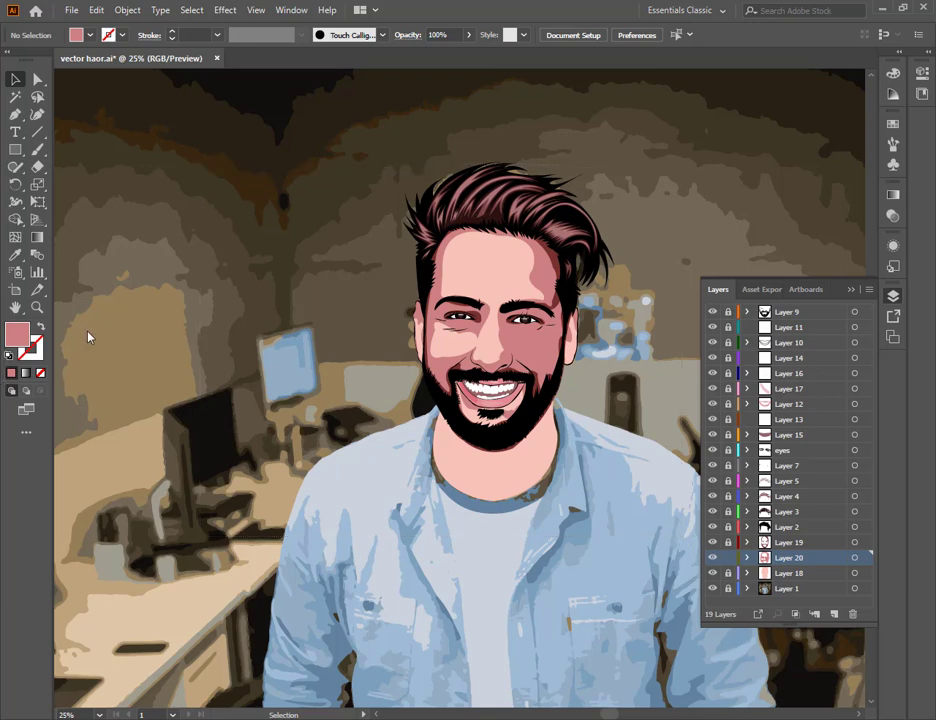
- Reselect the midtone skin shapes on Layer 20, give them a paler pink fill and deselect them
drag(673, 479, 673, 480)
double_click(17, 336)
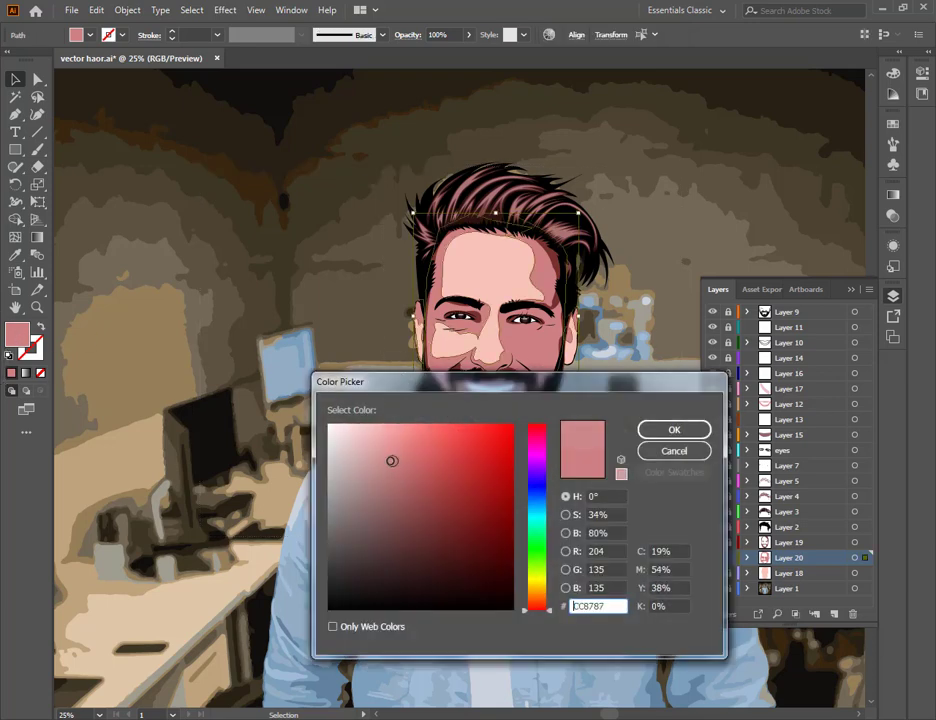
click(386, 454)
click(672, 431)
click(249, 266)
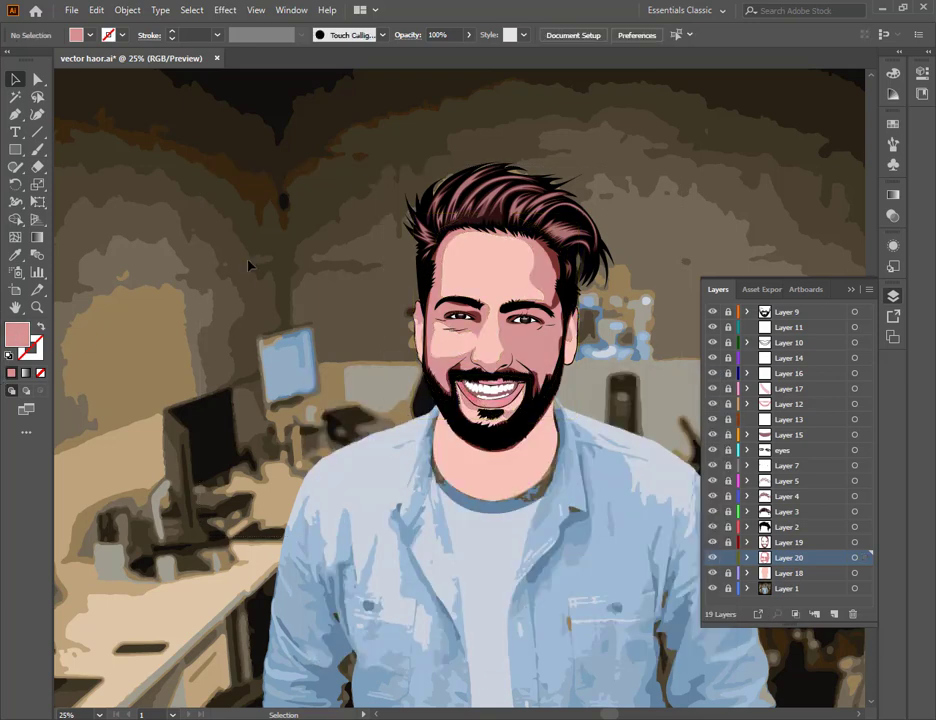
- Compare the face shading with the underlying image trace by toggling Layers 18, 1 and 20 off and on again
key(ctrl+equal)
key(ctrl+equal)
key(ctrl+equal)
key(ctrl+equal)
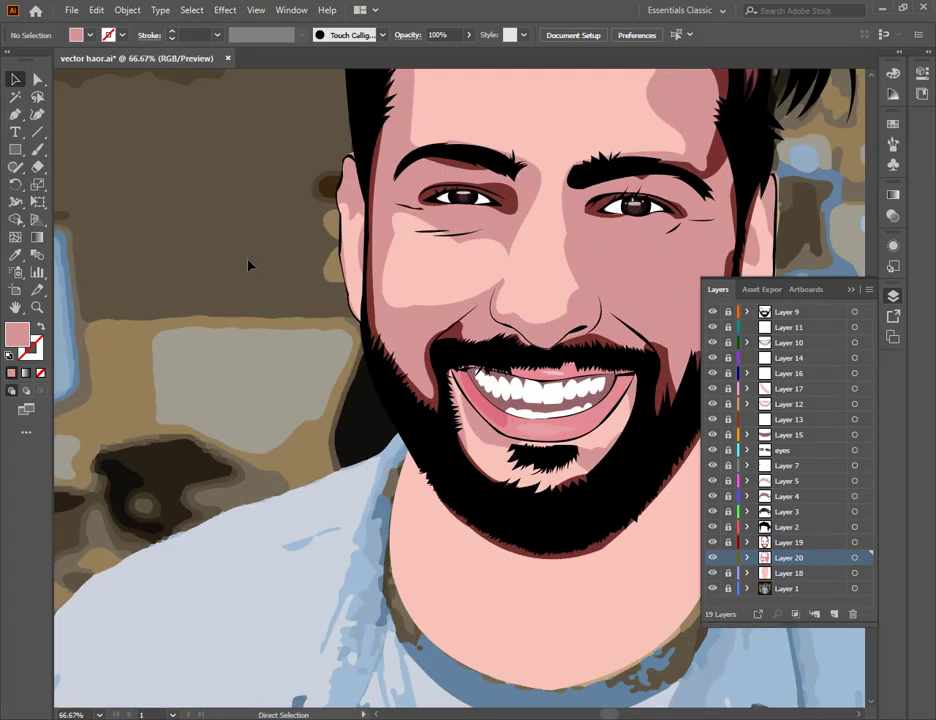
scroll(509, 381, up, 2)
click(712, 573)
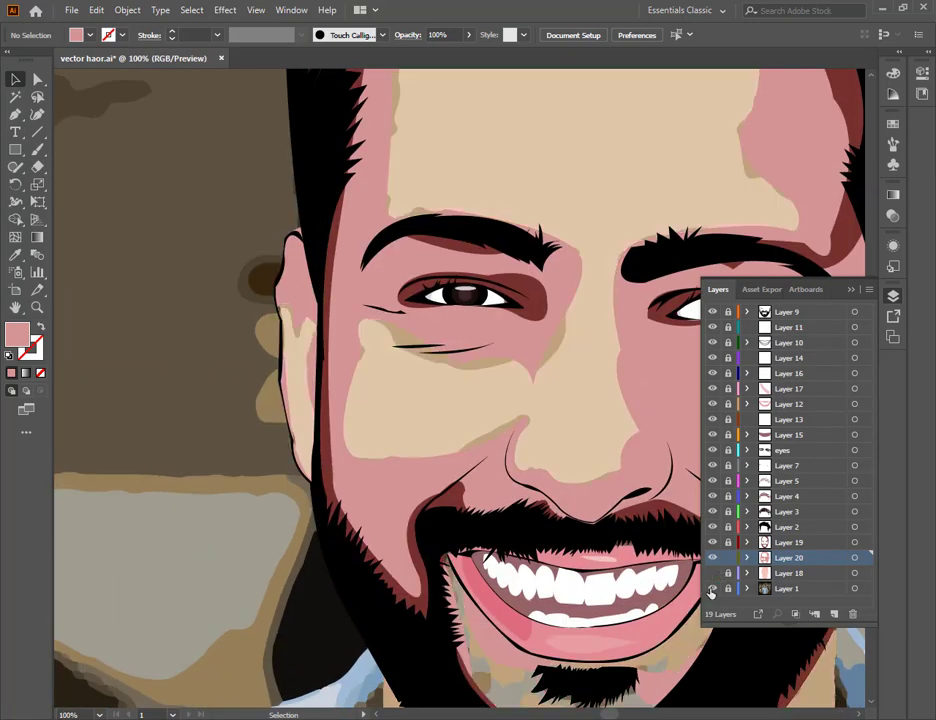
click(712, 589)
click(712, 589)
click(711, 559)
mouse_move(584, 443)
mouse_down()
mouse_move(457, 384)
mouse_move(384, 327)
mouse_up()
key(ctrl+minus)
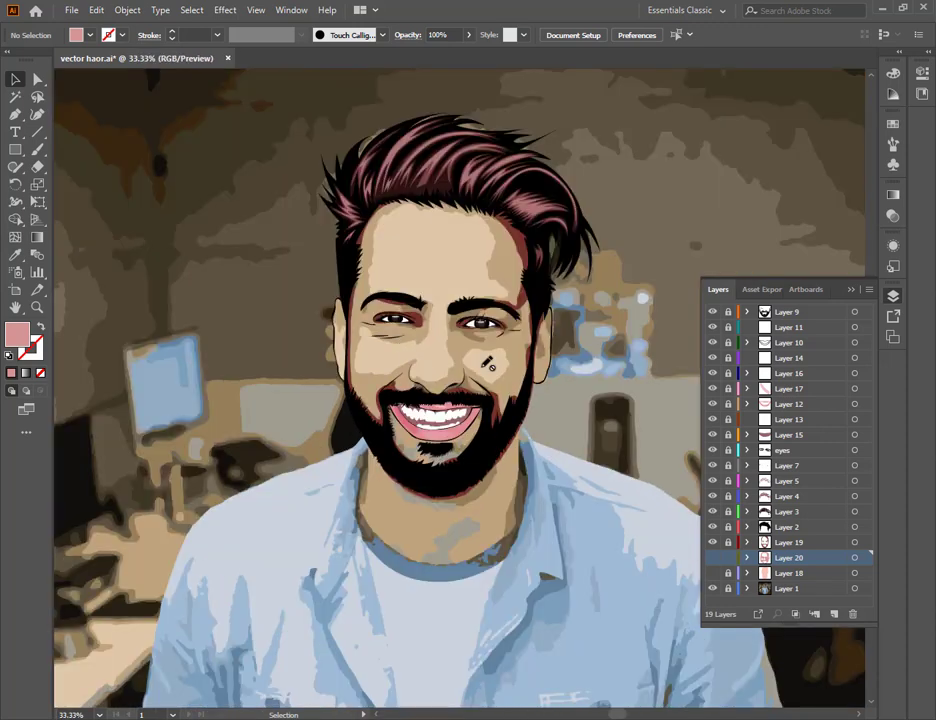
click(712, 558)
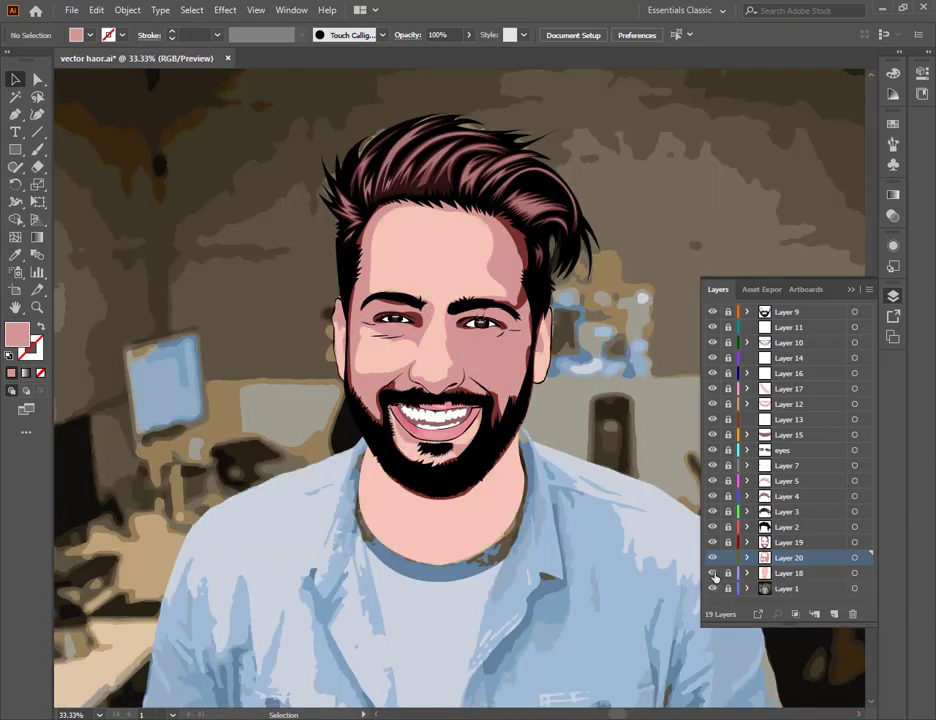
- Add a new layer directly above Layer 20, lock Layer 20, and hide Layers 20, 19 and 18
click(836, 614)
click(714, 574)
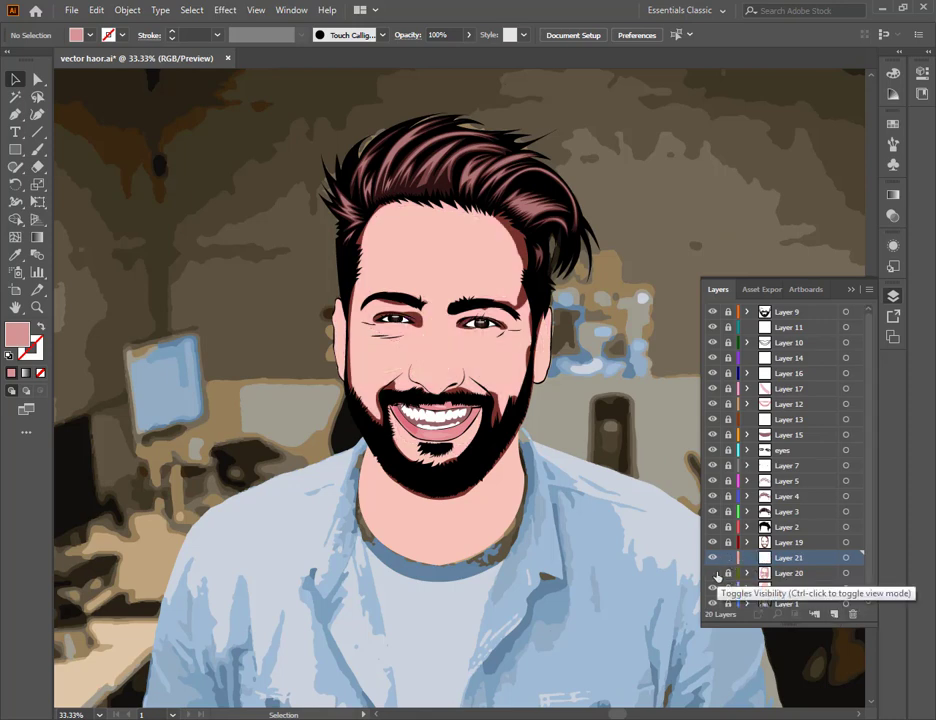
click(713, 542)
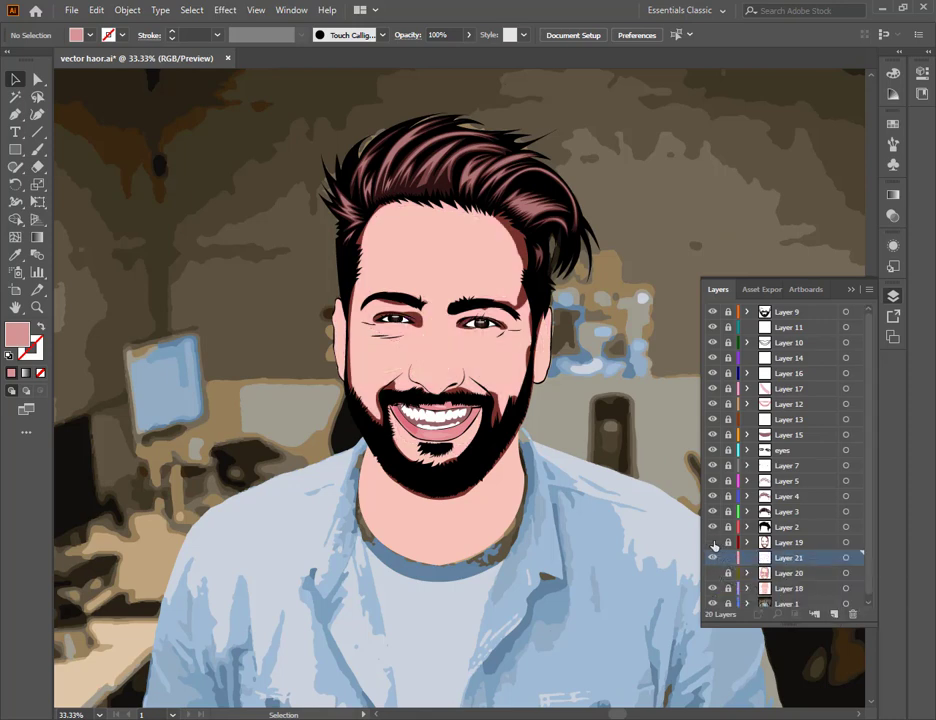
click(712, 589)
- Set the fill colour to AA6868 for the intermediate shadow shapes
key(ctrl+plus)
key(ctrl+plus)
key(ctrl+plus)
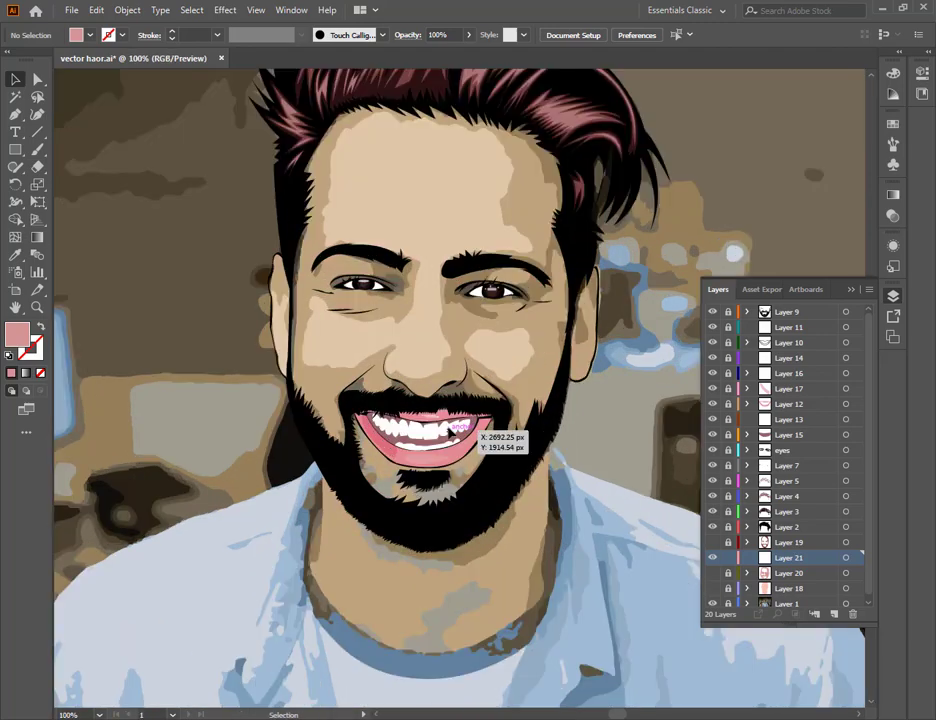
drag(234, 381, 380, 502)
double_click(26, 330)
click(399, 484)
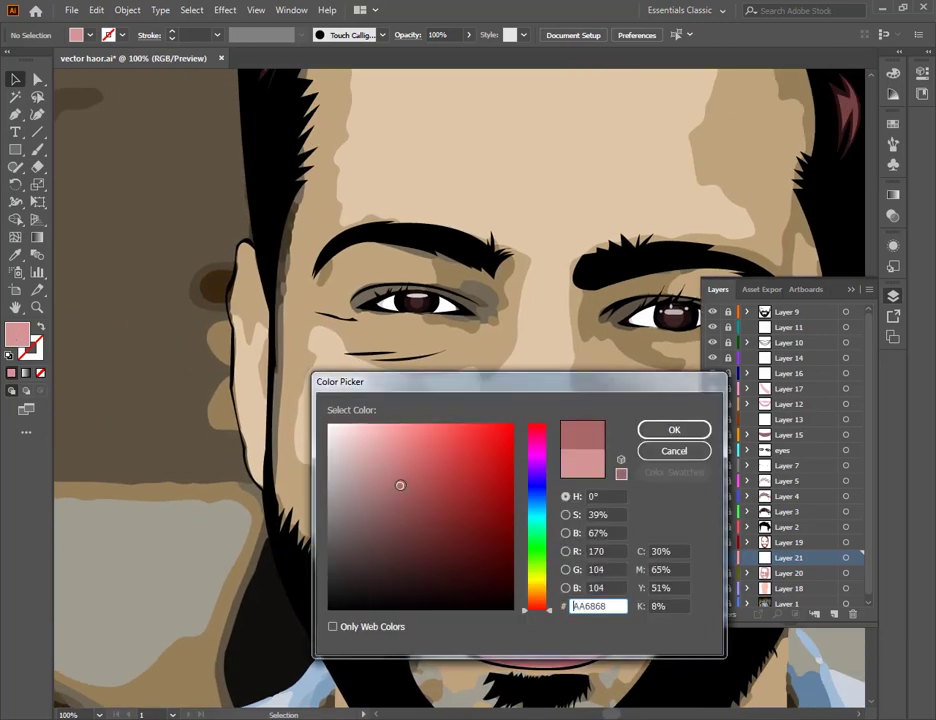
click(676, 430)
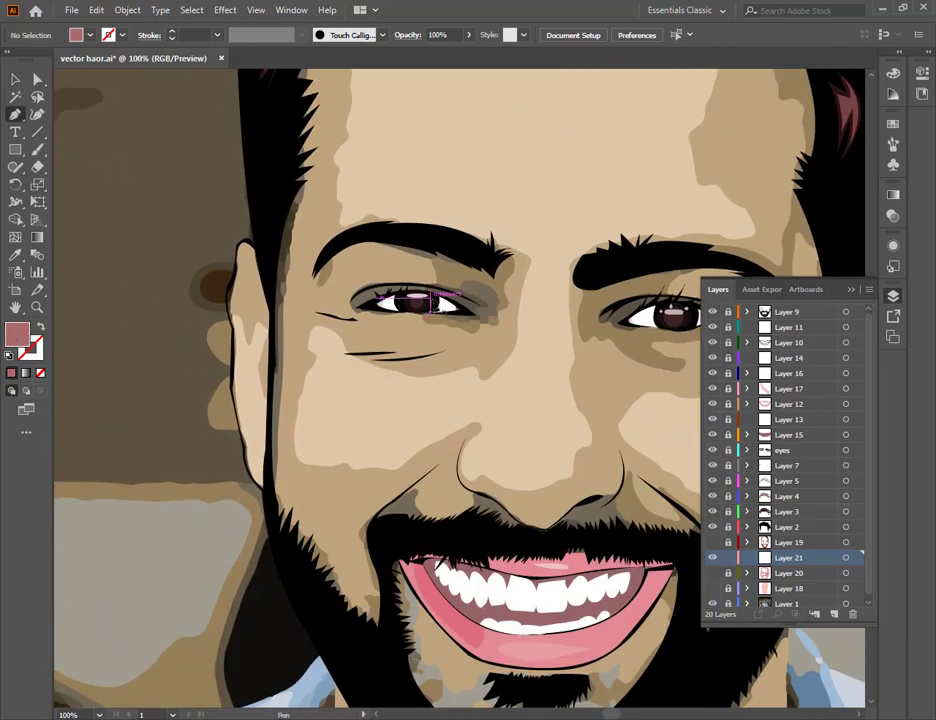
- Trace a closed shadow shape around the inner corner of the viewer-left eye, reaching from the eyebrow to under the eye
click(430, 298)
drag(512, 354, 534, 391)
key(ctrl+z)
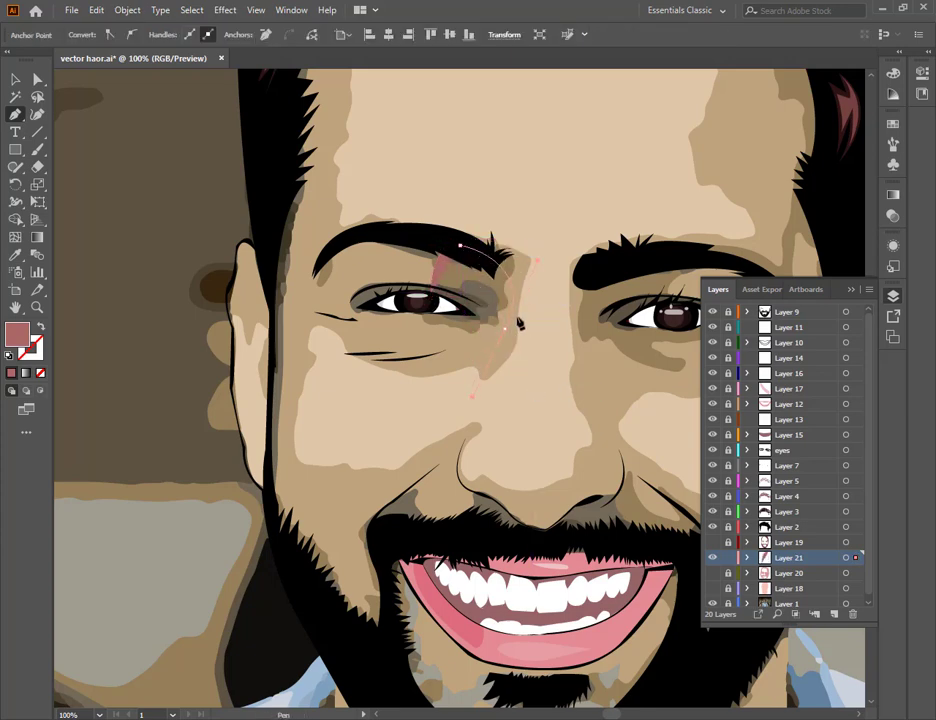
click(505, 326)
click(403, 325)
drag(430, 297, 460, 298)
- Start a shadow path on the other eye's upper lid and trace through the eyebrow, around the inner corner and under the eye
drag(507, 350, 259, 375)
click(463, 335)
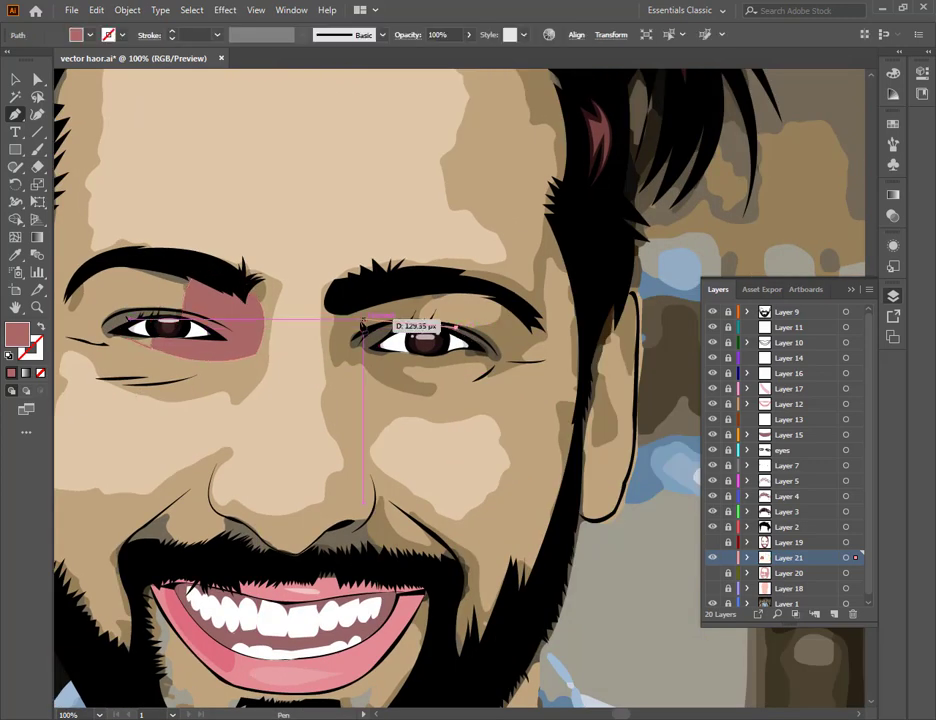
drag(362, 318, 419, 351)
key(ctrl+z)
click(414, 323)
click(456, 275)
click(337, 302)
click(365, 378)
click(449, 396)
click(414, 373)
- Continue the eye shadow path around the outer corner and close it on the upper lid
drag(487, 375, 509, 410)
click(487, 375)
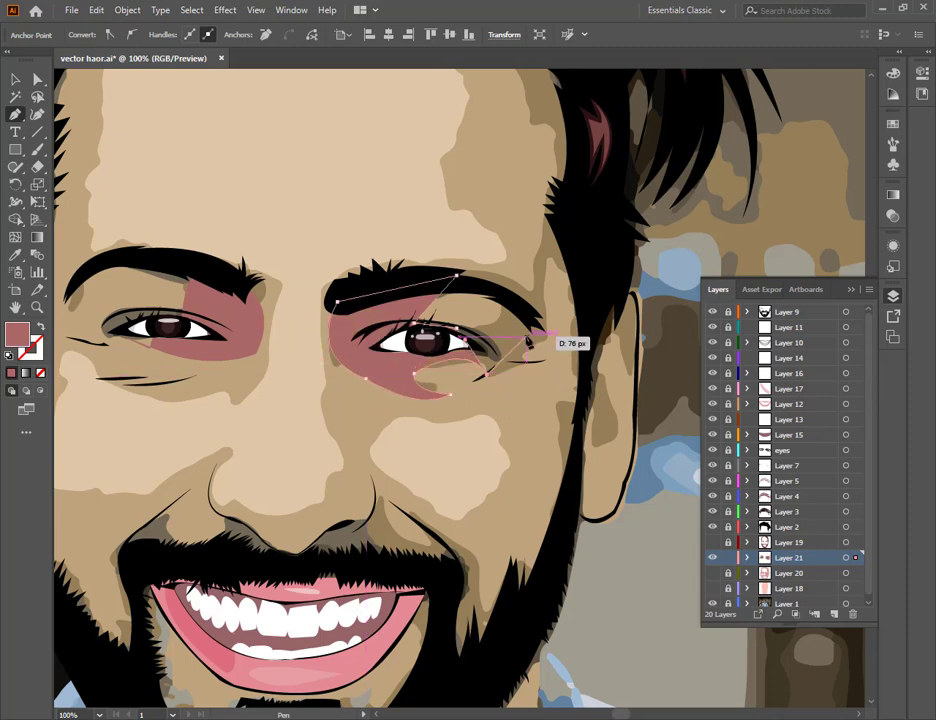
drag(537, 340, 559, 292)
click(537, 340)
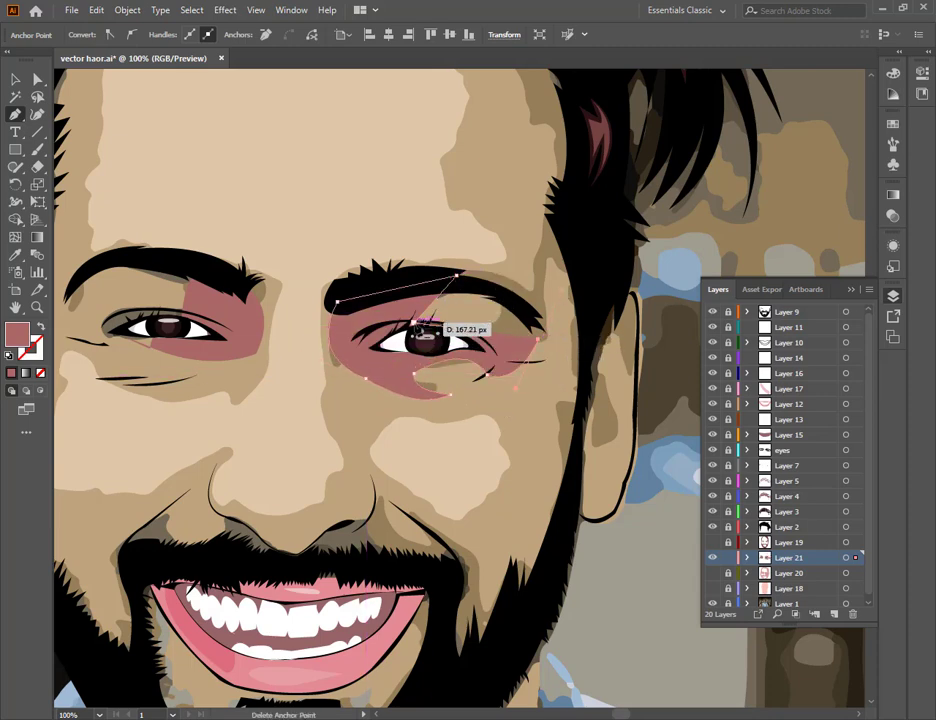
drag(456, 328, 435, 350)
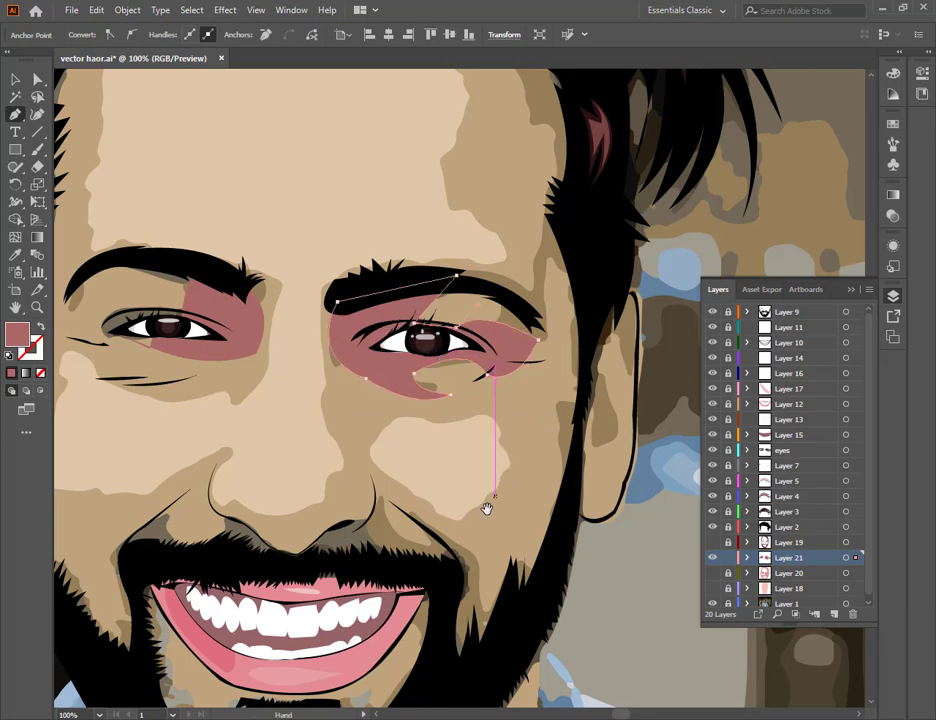
- Trace a small closed shadow shape under the outer end of the viewer-left eyebrow
drag(486, 507, 455, 394)
drag(237, 367, 434, 489)
click(281, 277)
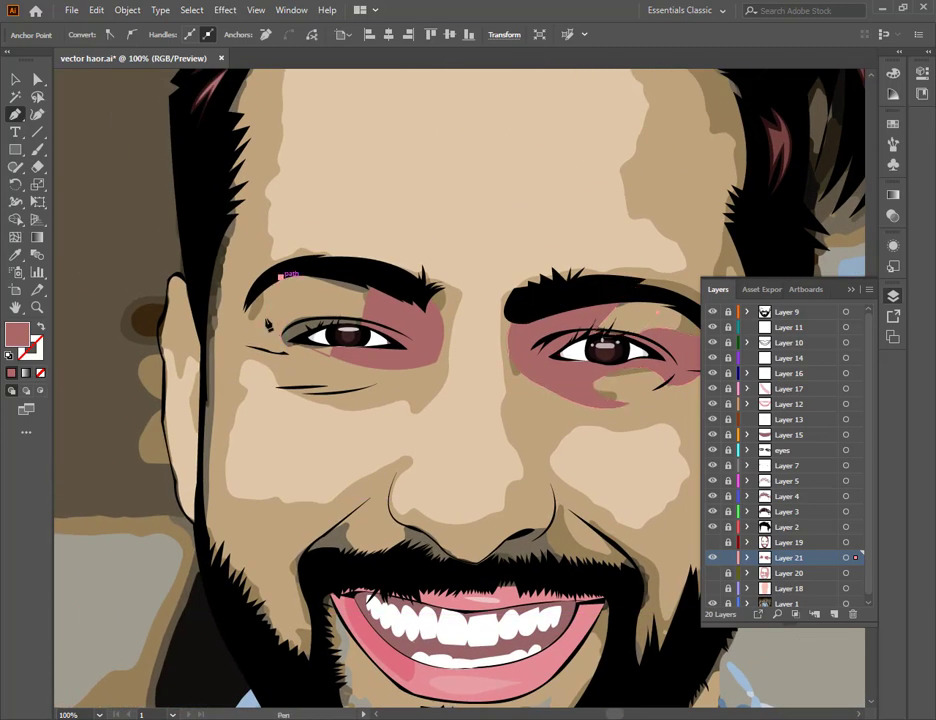
drag(255, 329, 240, 338)
click(255, 329)
drag(281, 277, 320, 271)
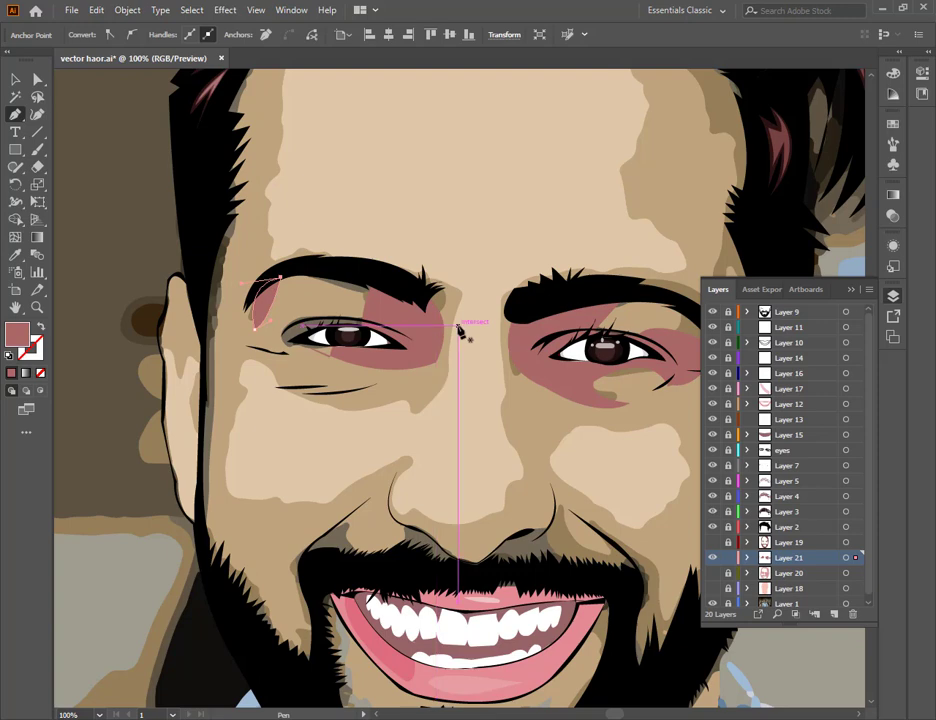
drag(428, 517, 461, 518)
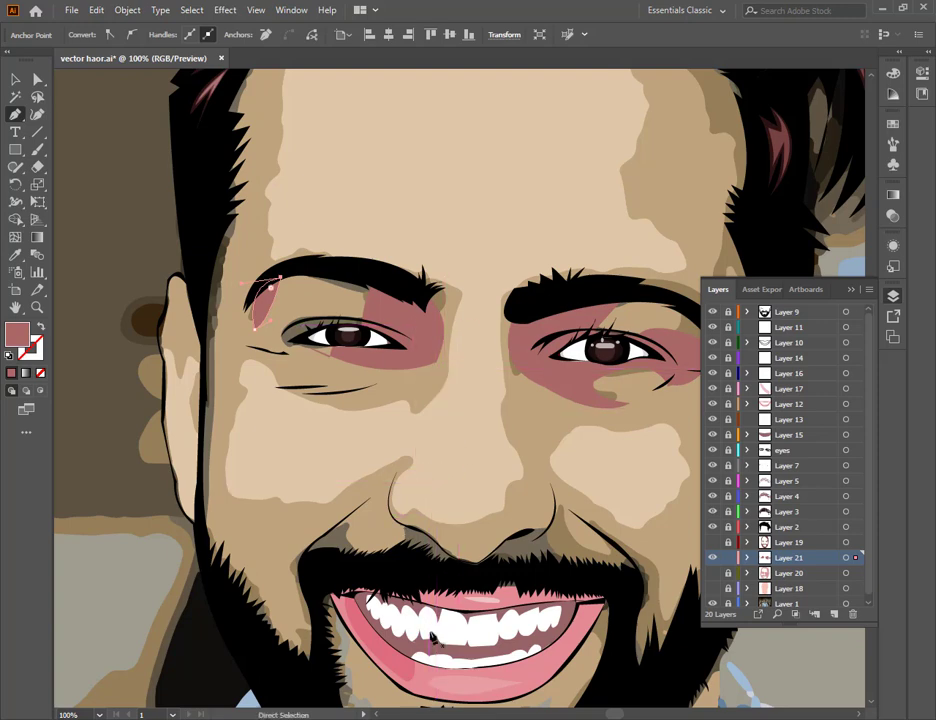
key(ctrl+plus)
key(ctrl+plus)
key(ctrl+plus)
key(ctrl+plus)
drag(487, 640, 282, 349)
drag(453, 575, 170, 110)
drag(487, 645, 465, 442)
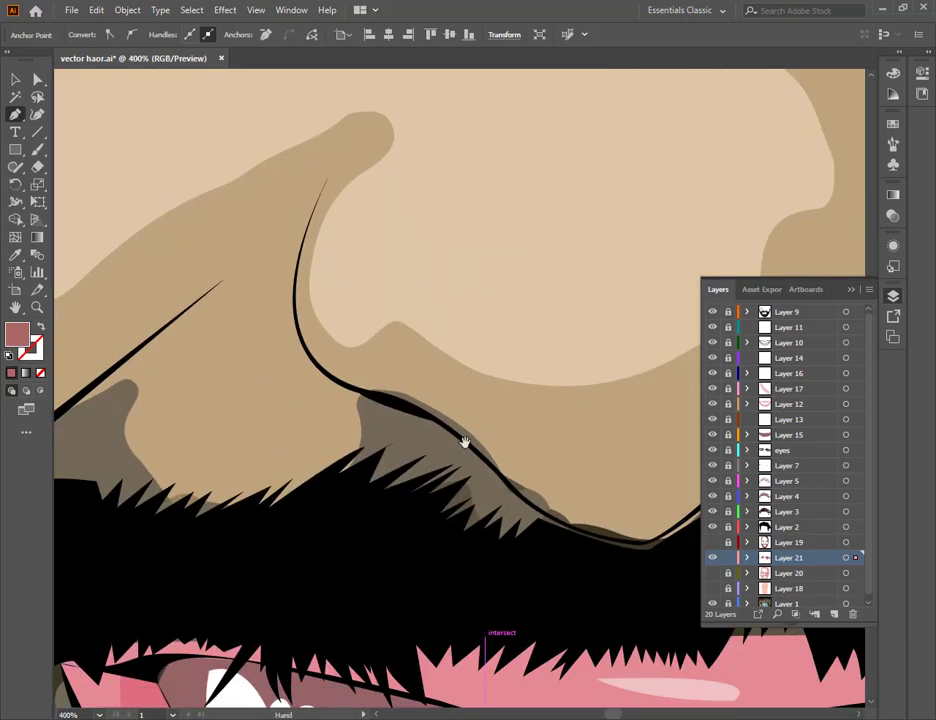
drag(347, 343, 420, 356)
click(349, 344)
click(713, 543)
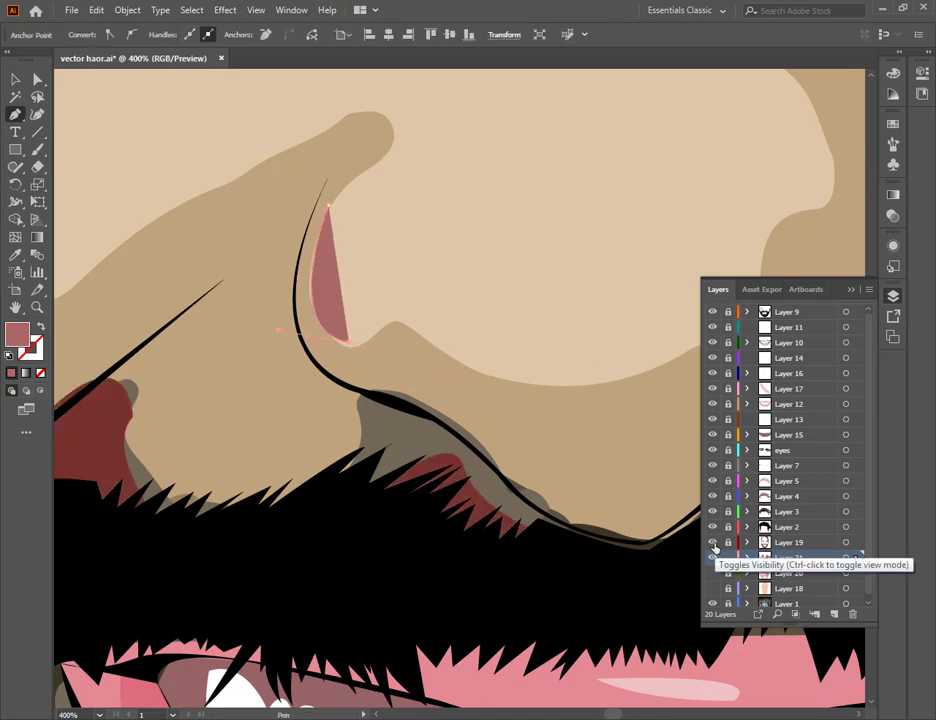
key(ctrl+z)
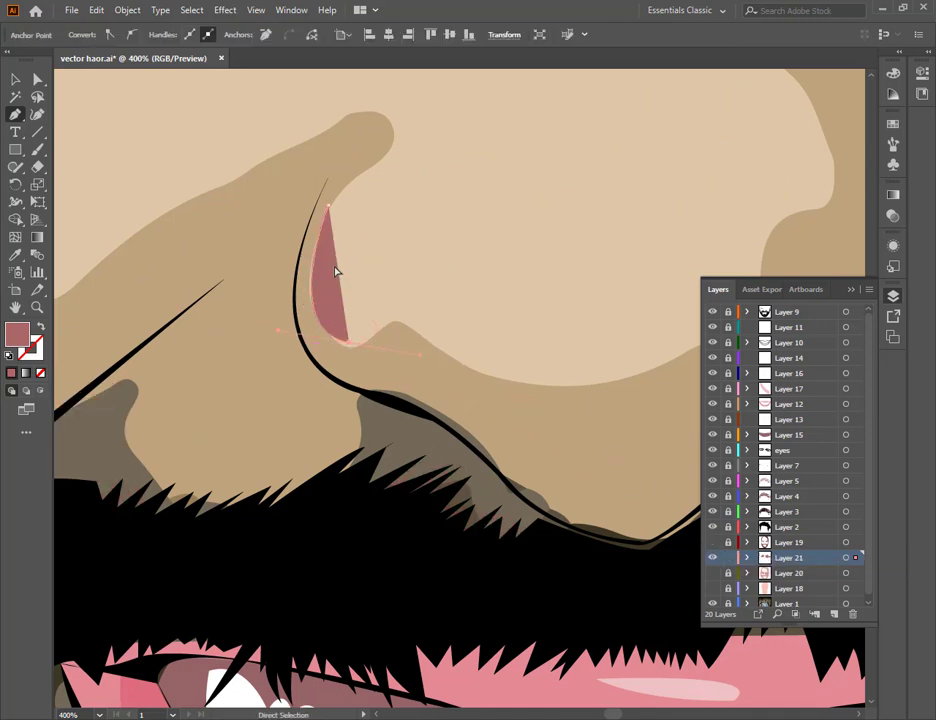
key(ctrl+z)
key(ctrl+z)
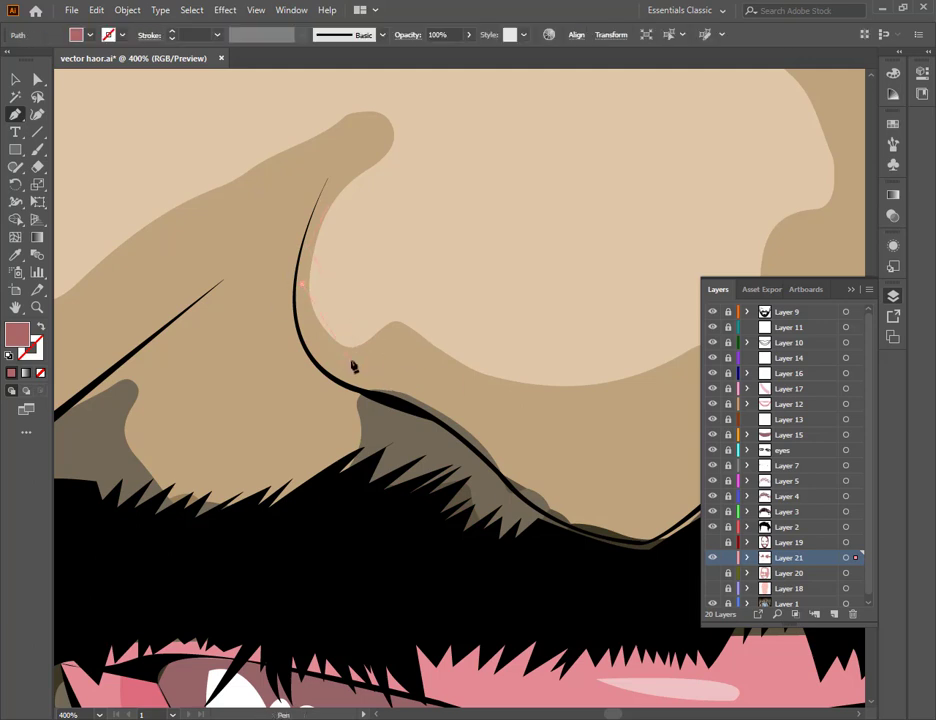
- Trace a shadow path from the viewer-left nose wing above the nose's lower contour to the opposite nostril, switching Layer 21 to outline view
click(379, 369)
drag(521, 451, 303, 511)
drag(459, 504, 578, 411)
click(459, 504)
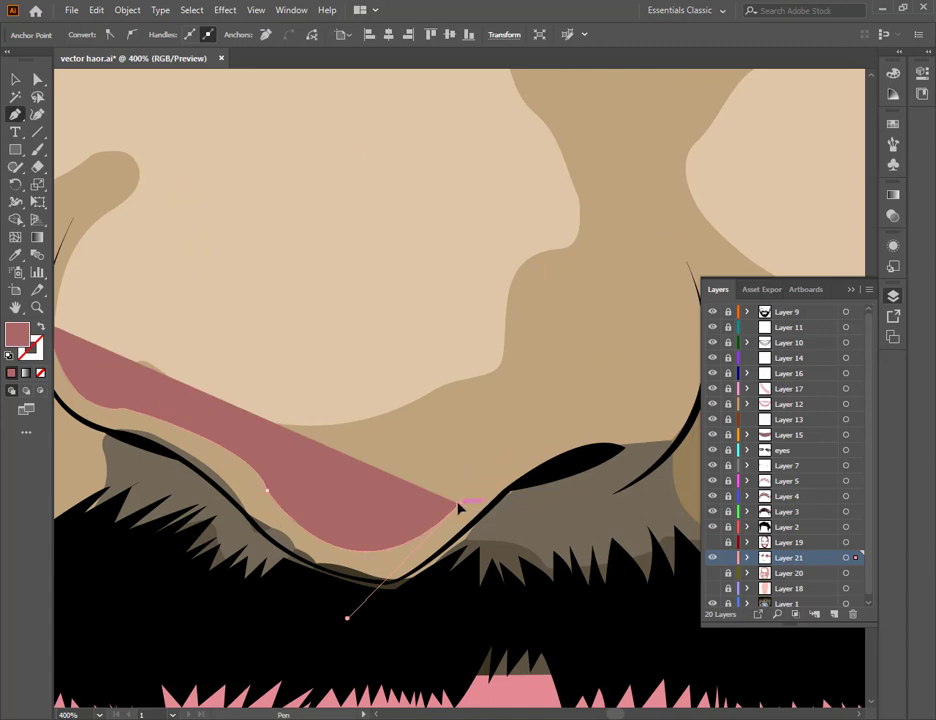
drag(646, 457, 624, 440)
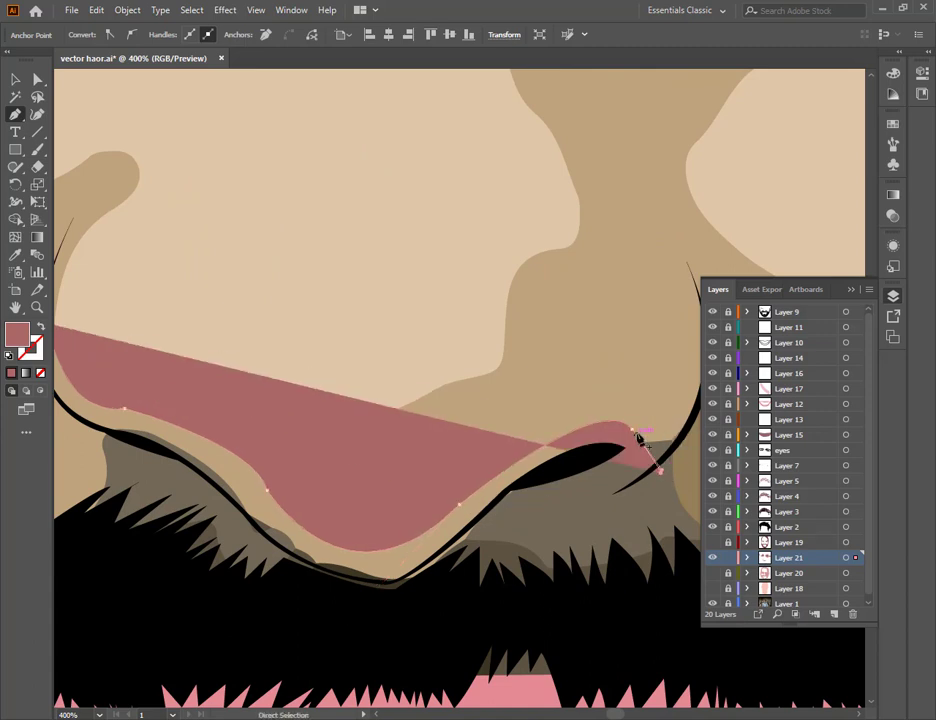
key(ctrl+z)
ctrl+click(714, 558)
click(631, 430)
- Continue the nose shadow path up around the top of the opposite wing line and back down beneath that nostril
drag(566, 345, 392, 371)
drag(503, 299, 497, 291)
drag(460, 126, 459, 125)
click(503, 299)
drag(526, 304, 542, 356)
click(526, 304)
drag(444, 527, 280, 579)
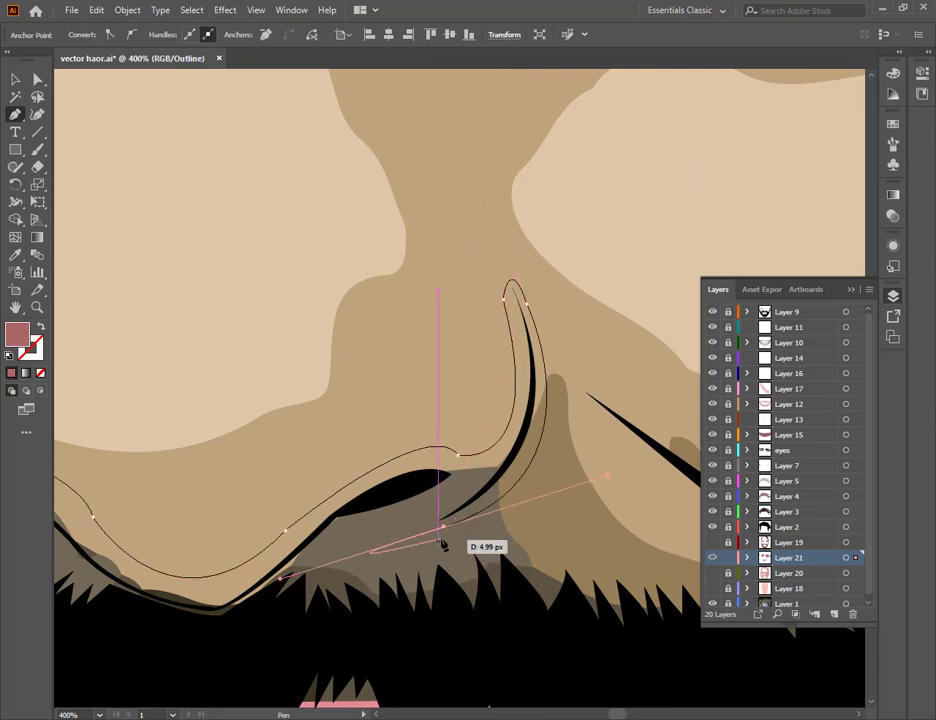
click(444, 527)
- Carry the nose shadow path down into the moustache and back across to beneath the first nostril
drag(347, 535, 352, 685)
click(347, 535)
key(ctrl+z)
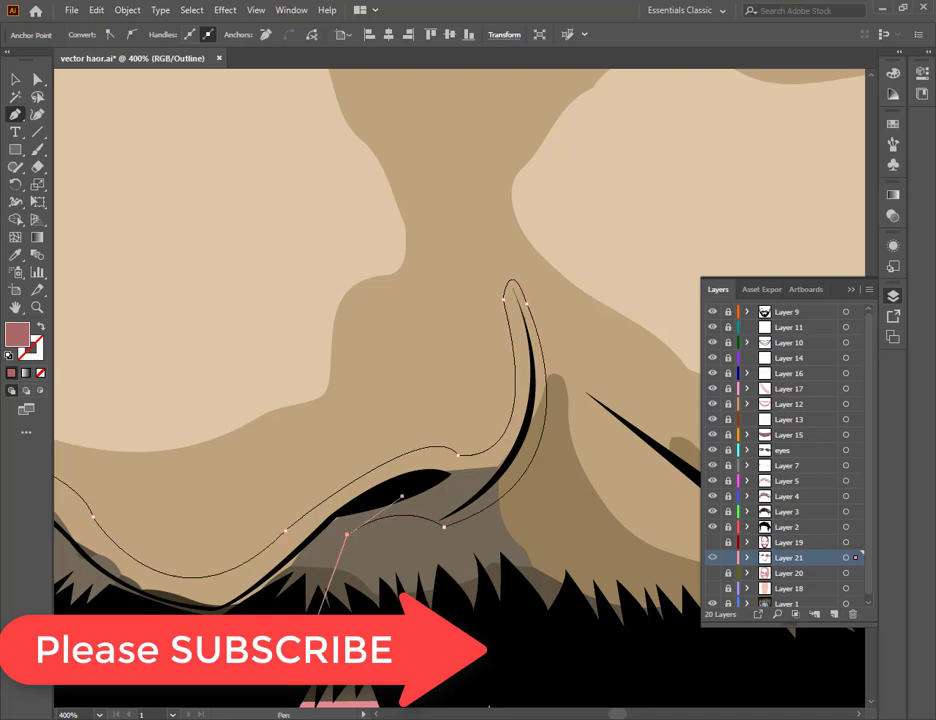
drag(315, 643, 340, 696)
click(315, 643)
drag(120, 560, 353, 547)
click(394, 568)
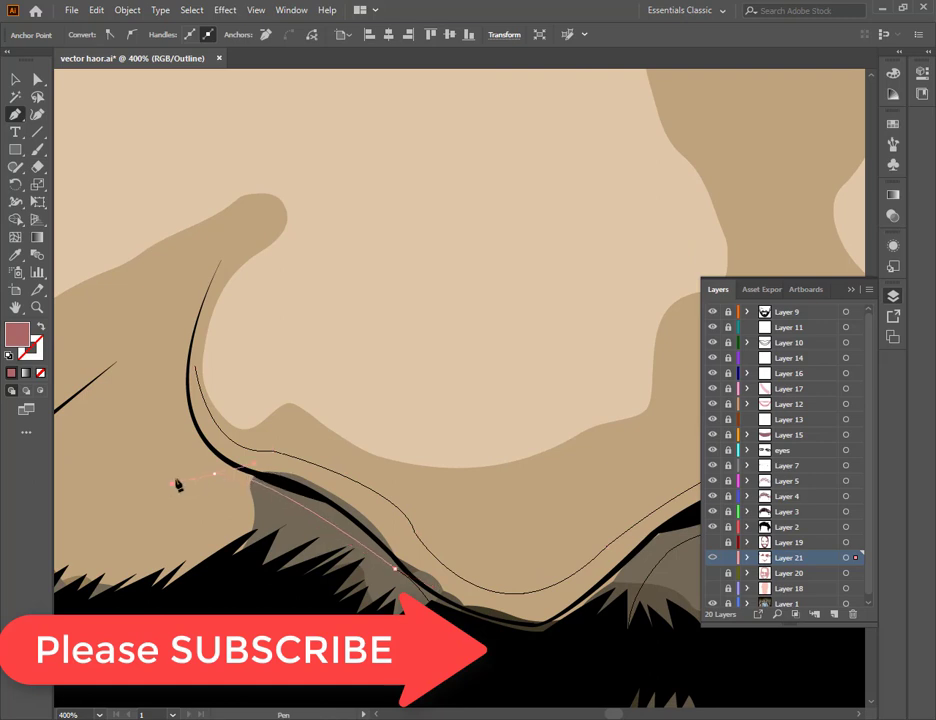
- Trace the outer side of the first nose wing up to the tip of its line and close the path at its starting point
key(ctrl)
drag(201, 459, 94, 419)
click(201, 459)
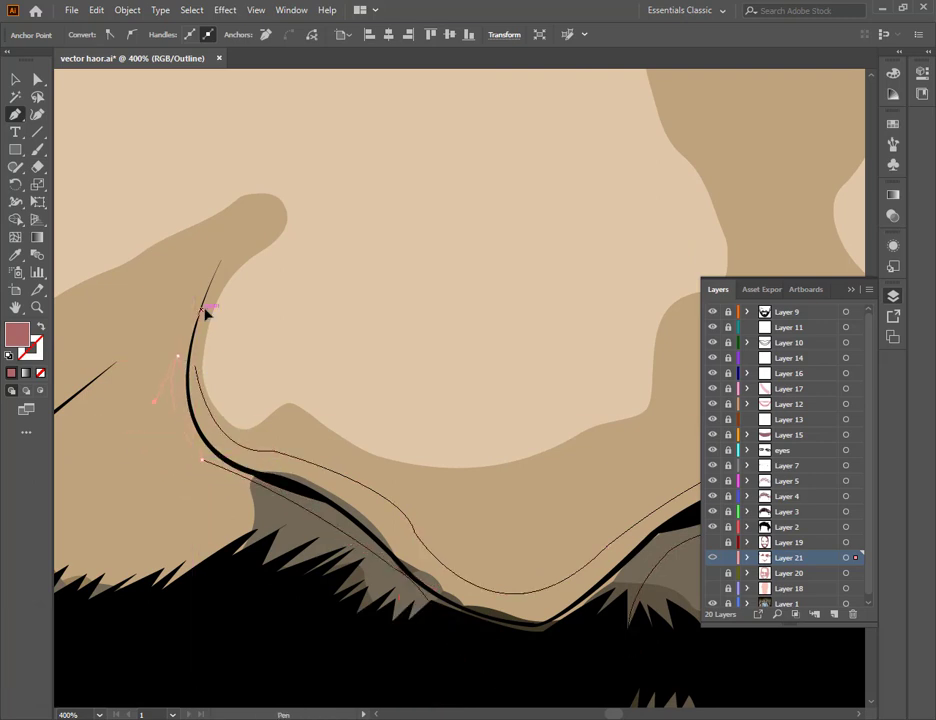
drag(203, 310, 193, 324)
click(178, 356)
mouse_move(244, 252)
mouse_down()
mouse_move(262, 252)
mouse_move(252, 230)
mouse_up()
key(ctrl+z)
click(222, 254)
drag(195, 367, 182, 408)
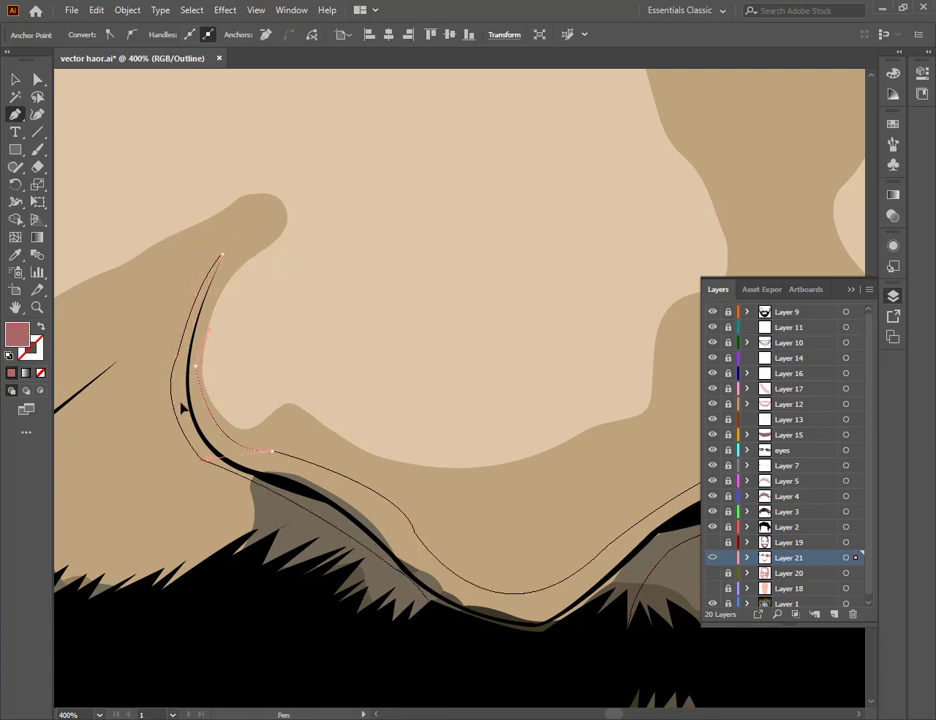
- Return Layer 21 to preview view, show Layers 20, 18 and 19 again, and deselect the nose shadow
click(15, 80)
drag(140, 468, 400, 351)
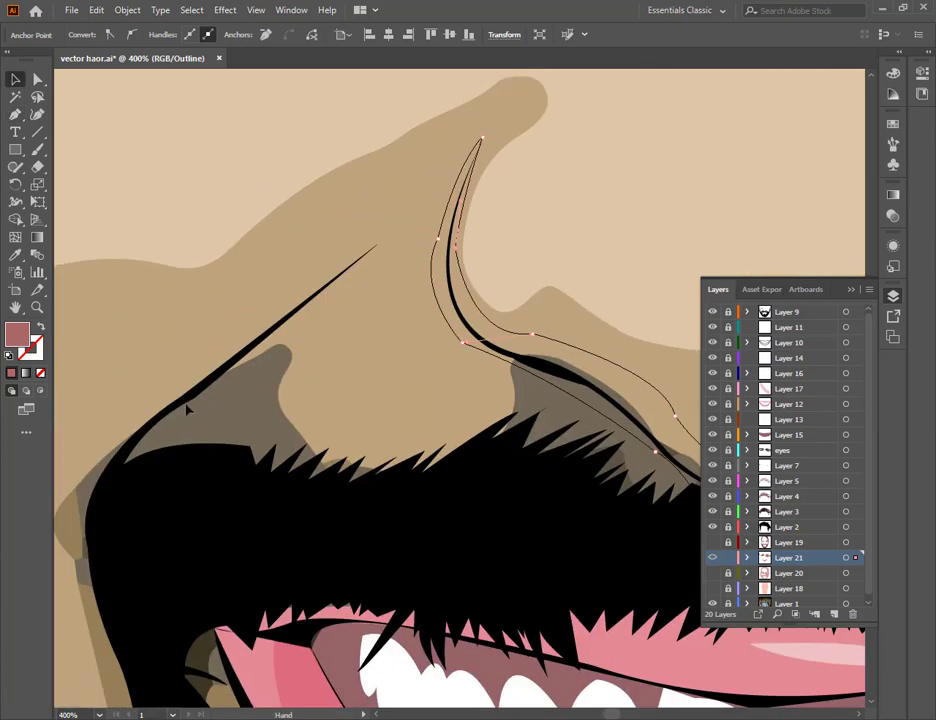
ctrl+click(713, 560)
click(713, 573)
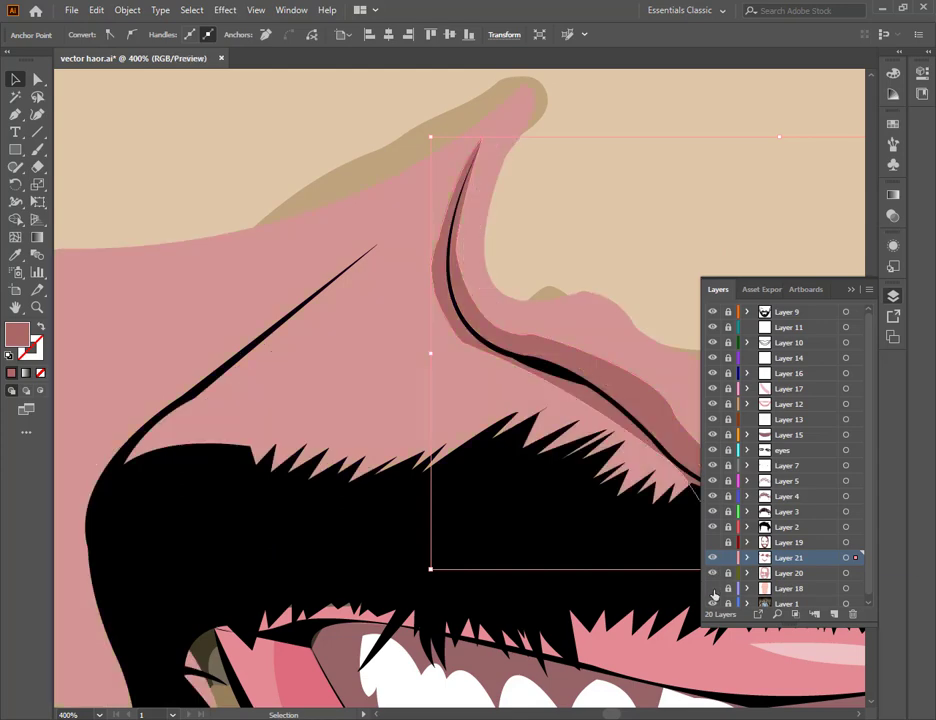
click(713, 589)
click(713, 543)
key(ctrl+minus)
key(ctrl+minus)
key(ctrl+minus)
key(ctrl+minus)
key(ctrl+minus)
key(ctrl+minus)
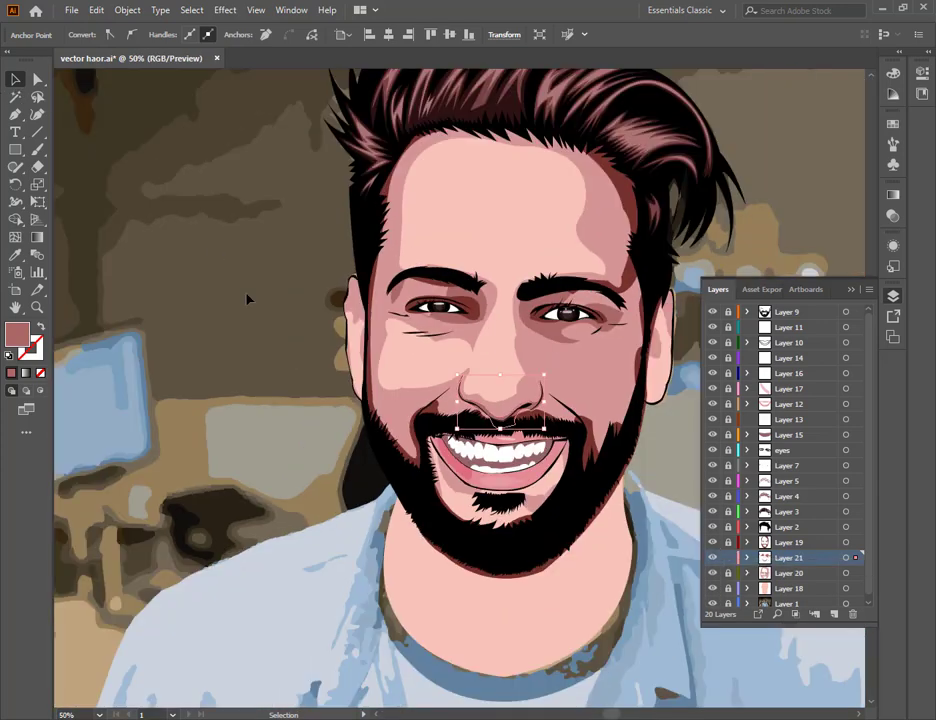
click(248, 298)
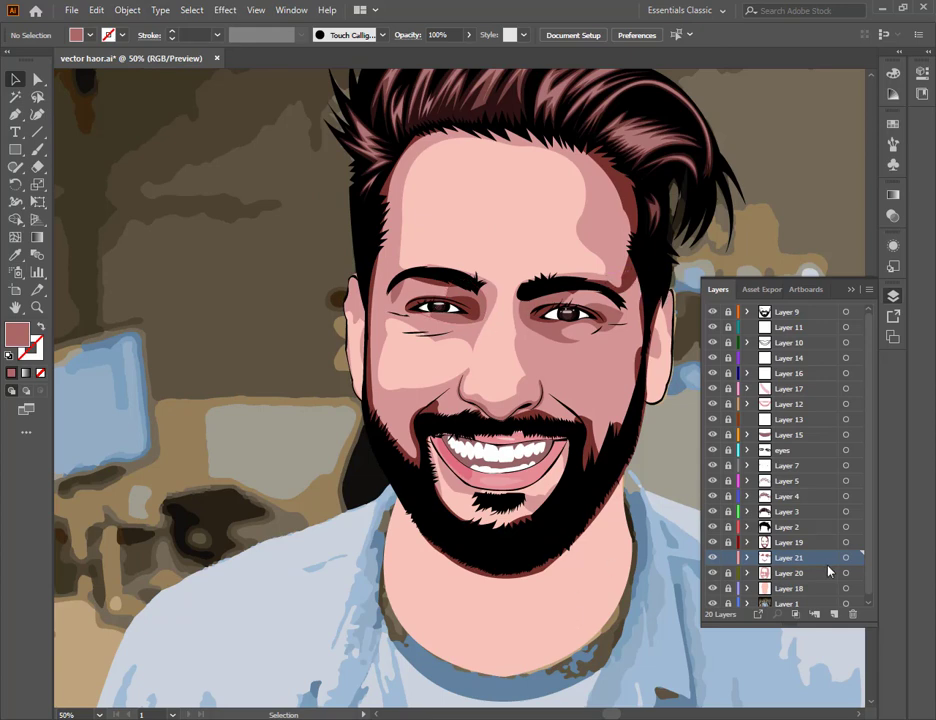
- Add a new layer above Layer 19 and set the Pen tool's fill color to white
key(ctrl+l)
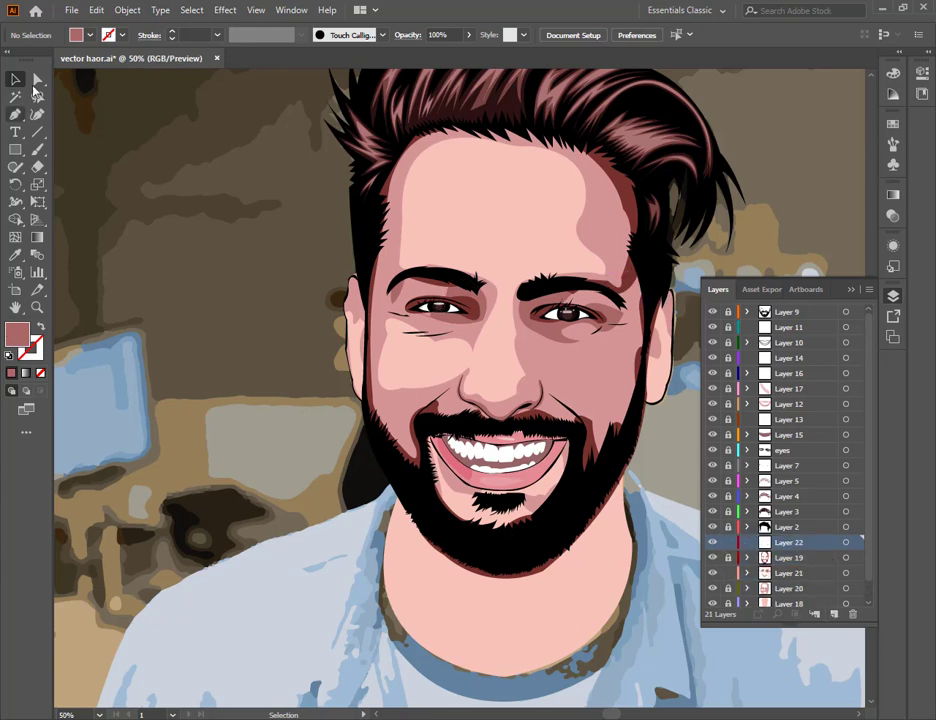
click(15, 114)
double_click(17, 334)
text(E5BDBD)
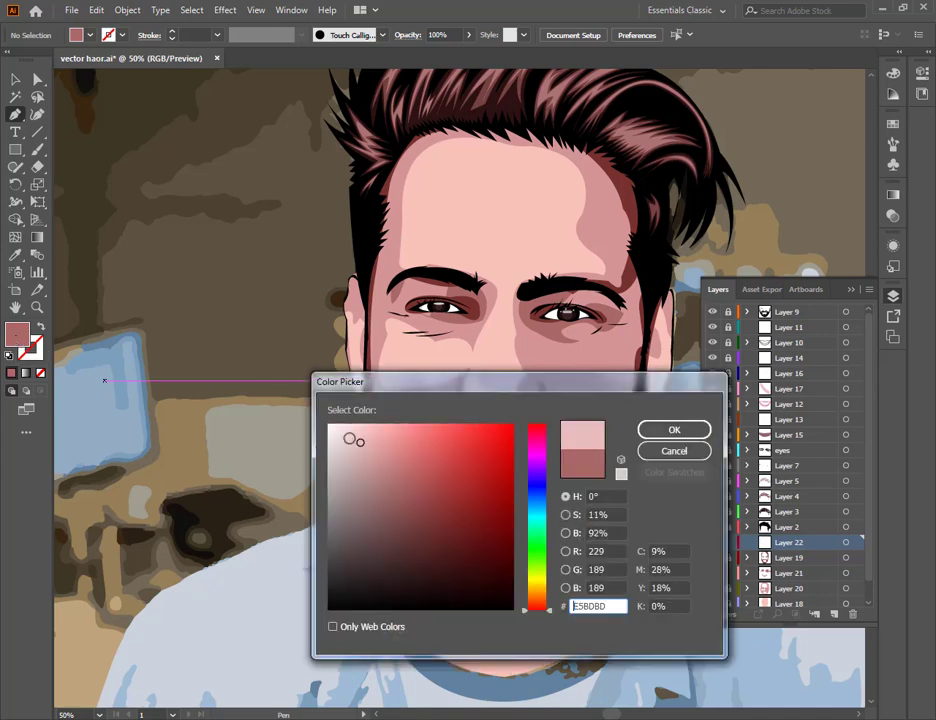
key(Return)
click(557, 368)
drag(605, 326, 625, 400)
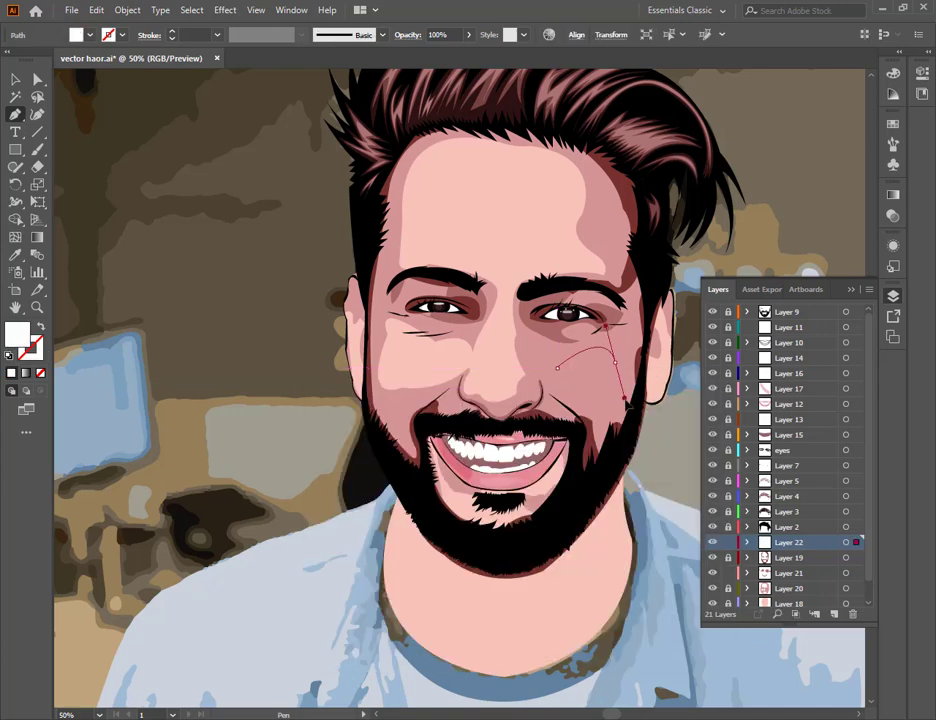
key(ctrl+z)
mouse_move(615, 347)
mouse_down()
mouse_move(648, 376)
mouse_move(639, 385)
mouse_move(552, 407)
mouse_move(559, 345)
mouse_up()
key(ctrl+z)
key(ctrl+z)
- Draw a closed, roughly round white highlight on the viewer-right cheek on Layer 22
click(551, 370)
click(603, 359)
click(586, 398)
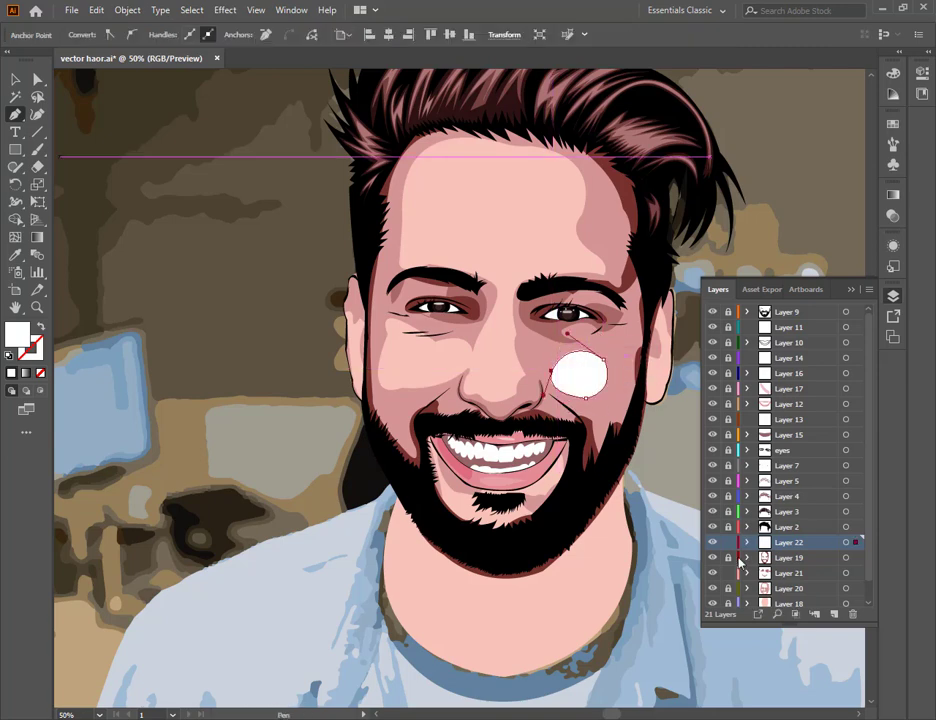
- Hide Layers 19, 21, 20 and 18 and the image trace in Layer 1 to expose the original photo
drag(713, 574, 713, 589)
click(713, 604)
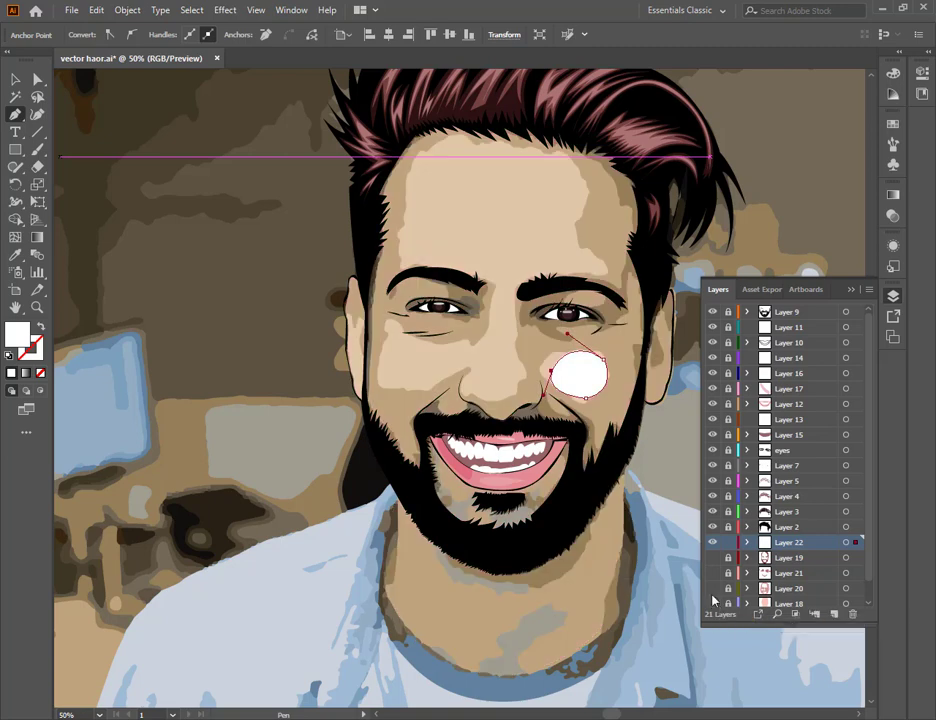
scroll(720, 598, down, 1)
scroll(785, 578, down, 1)
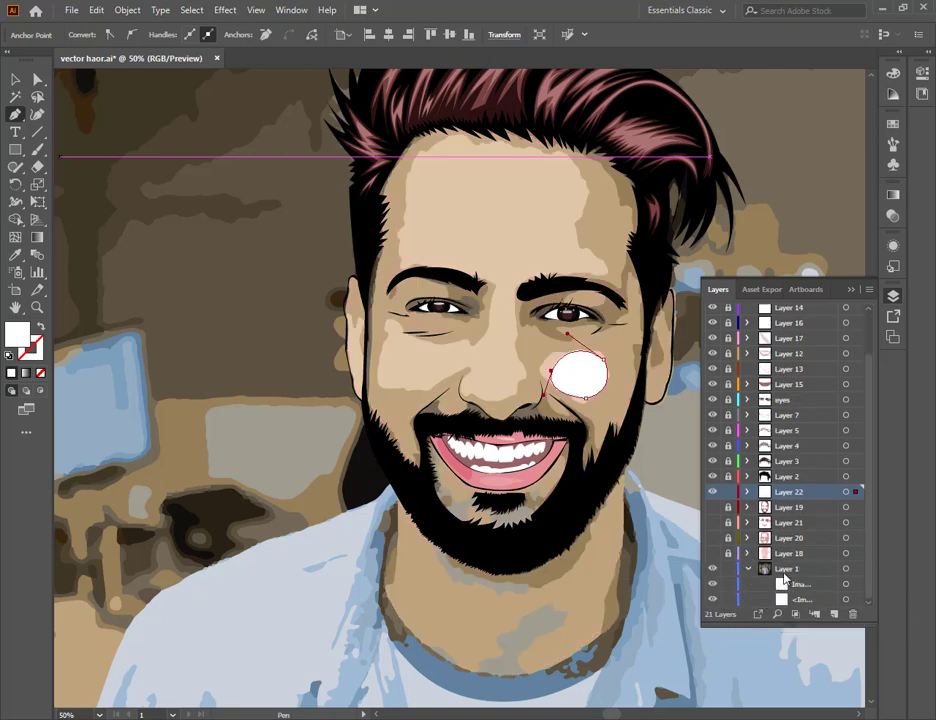
click(713, 585)
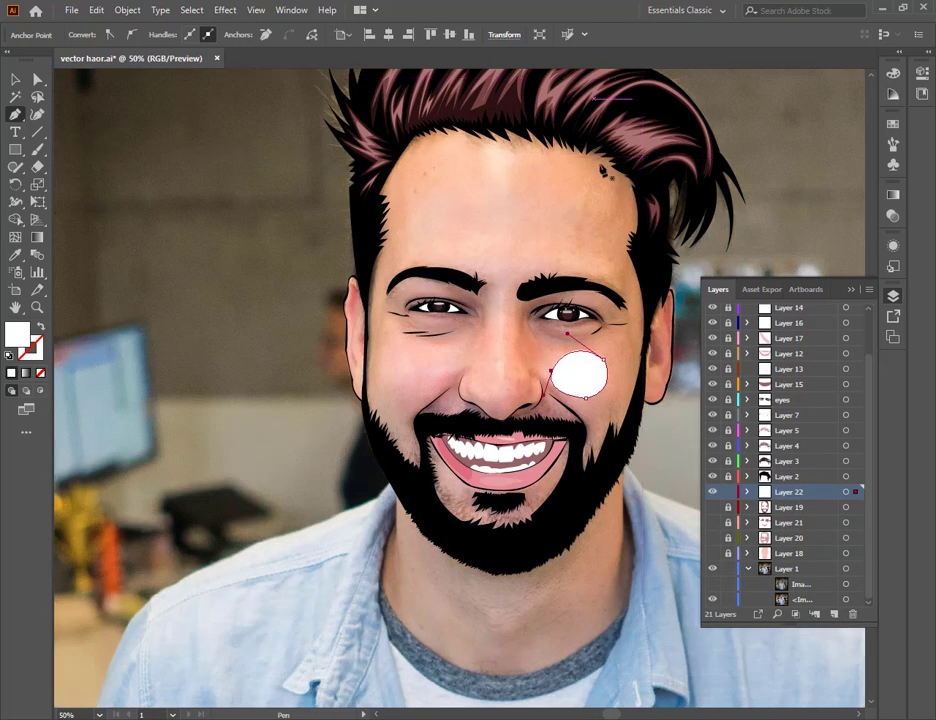
- Draw a closed, flattened oval white highlight on the viewer-left cheek
click(383, 362)
drag(439, 371, 435, 407)
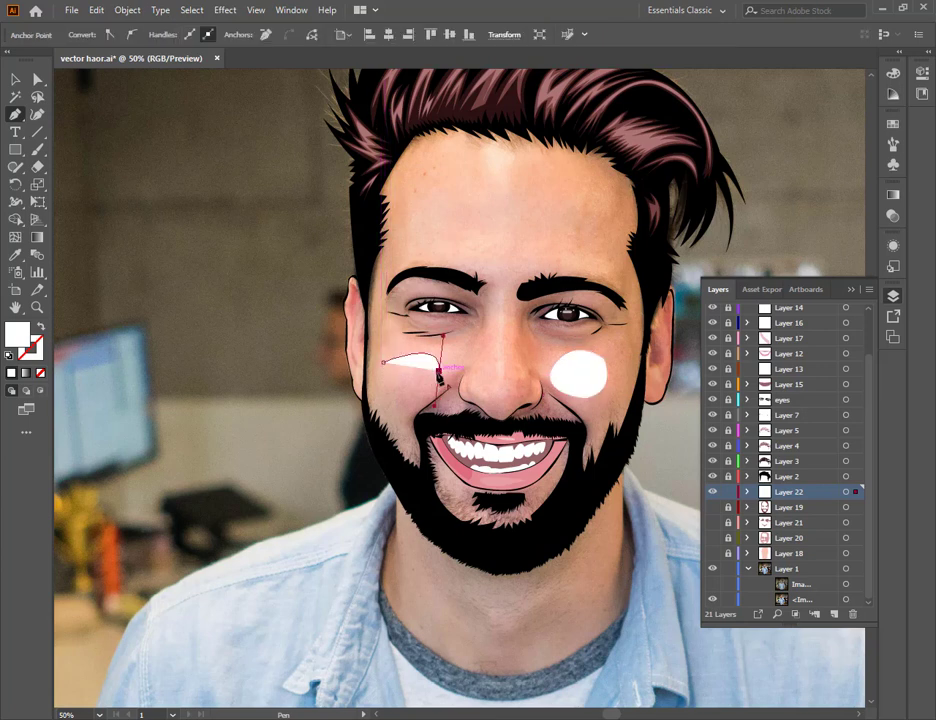
click(439, 371)
drag(383, 362, 388, 322)
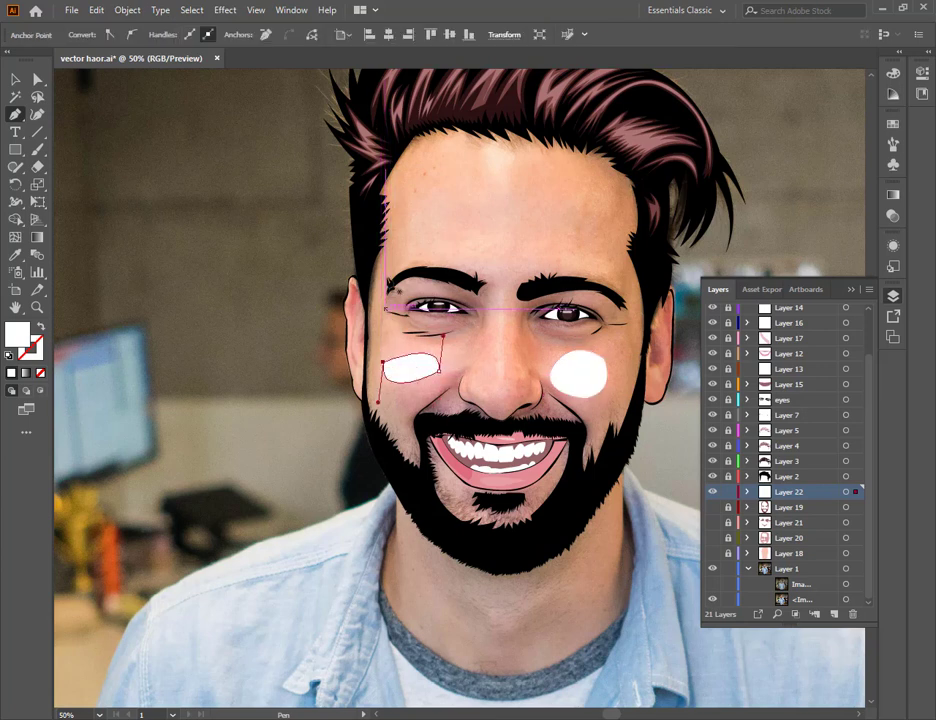
- Draw a closed white teardrop highlight at the forehead's centre, rounded at the hairline and tapering to a point below
click(500, 211)
drag(494, 141, 489, 216)
click(494, 141)
click(504, 171)
click(499, 211)
key(ctrl+z)
key(ctrl+z)
key(ctrl+z)
click(506, 168)
click(499, 211)
key(ctrl+z)
key(ctrl+z)
key(ctrl+z)
click(502, 178)
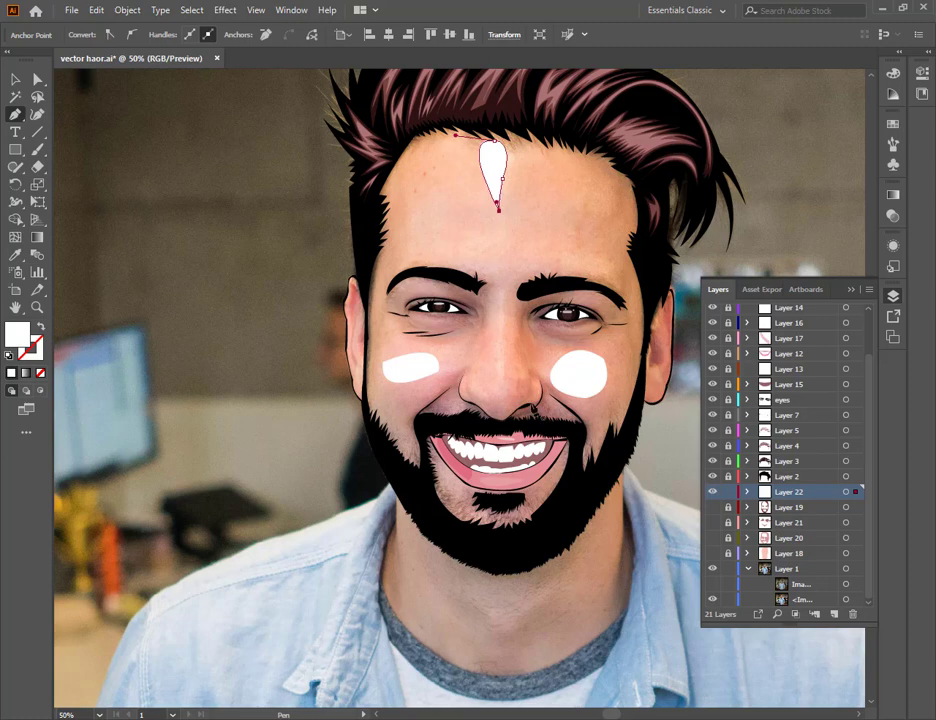
click(499, 209)
- Trace the viewer-left side of a narrow nose bridge highlight from between the eyes down around its rounded lower end
click(491, 318)
drag(494, 380, 503, 395)
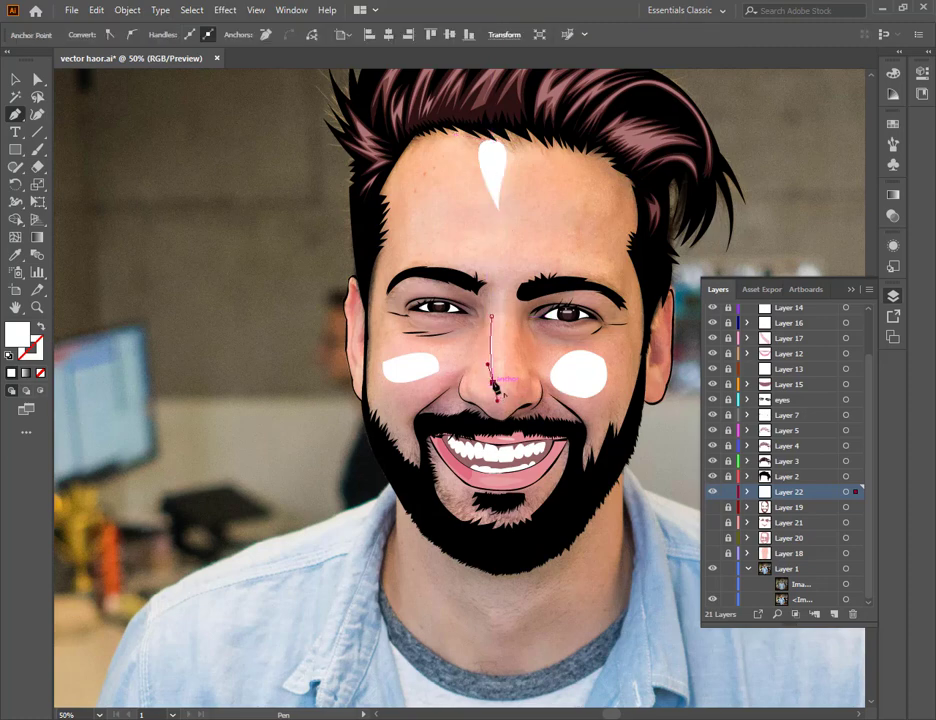
click(493, 382)
click(506, 379)
key(ctrl+z)
key(ctrl+z)
key(ctrl+equal)
key(ctrl+equal)
key(ctrl+equal)
key(ctrl+equal)
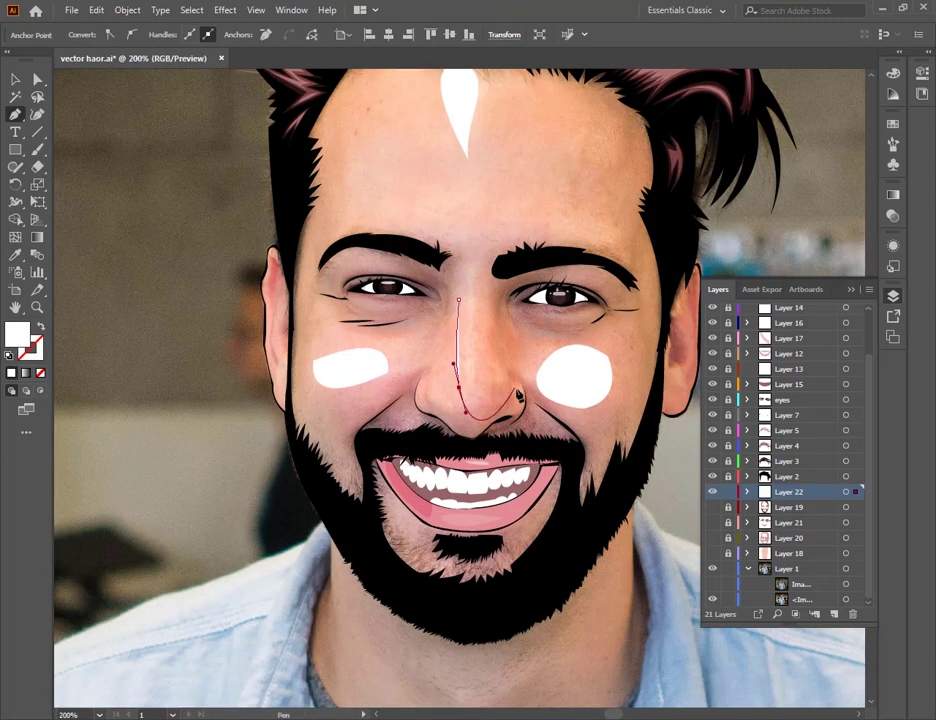
drag(508, 336, 502, 305)
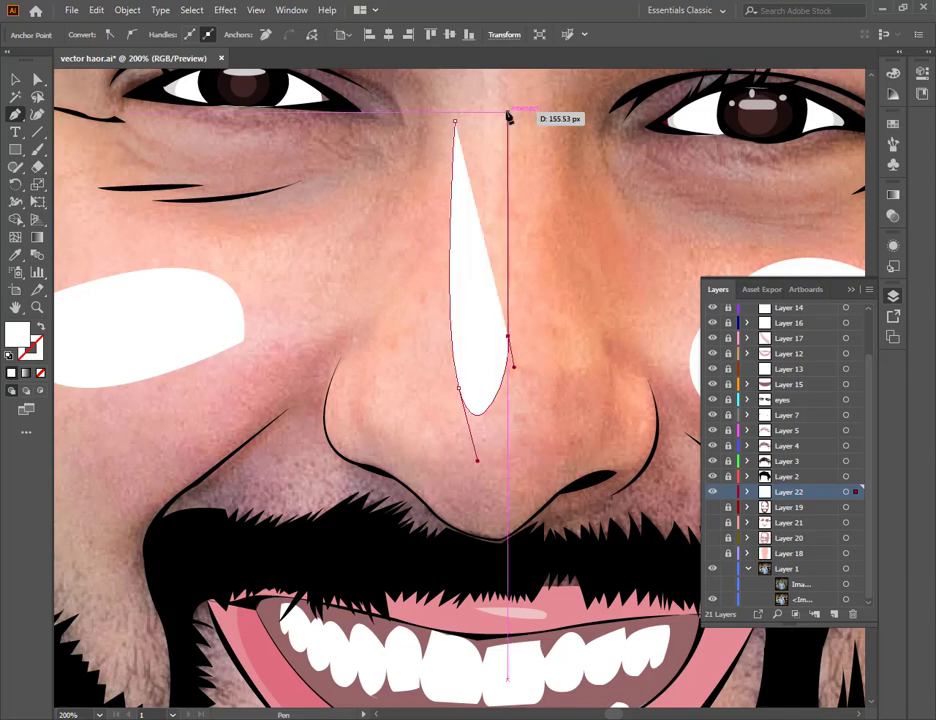
- Carry the nose highlight up its other side to eye level, close it at its starting point, and undo the stray anchor
drag(508, 106, 502, 212)
scroll(624, 539, down, 3)
key(ctrl+z)
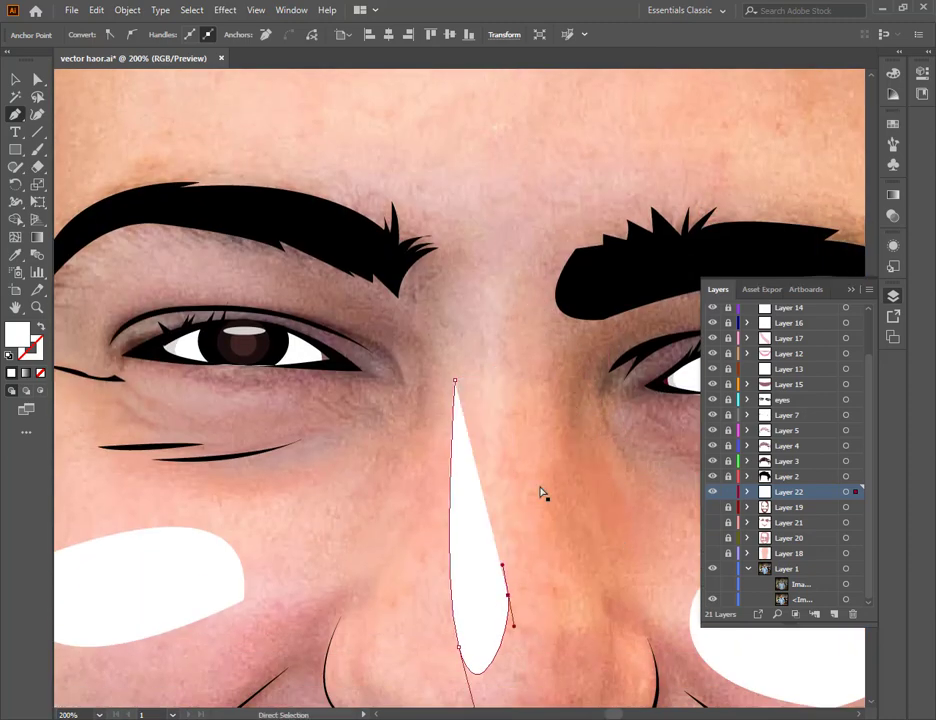
drag(515, 362, 512, 334)
click(515, 363)
drag(455, 380, 447, 491)
click(450, 480)
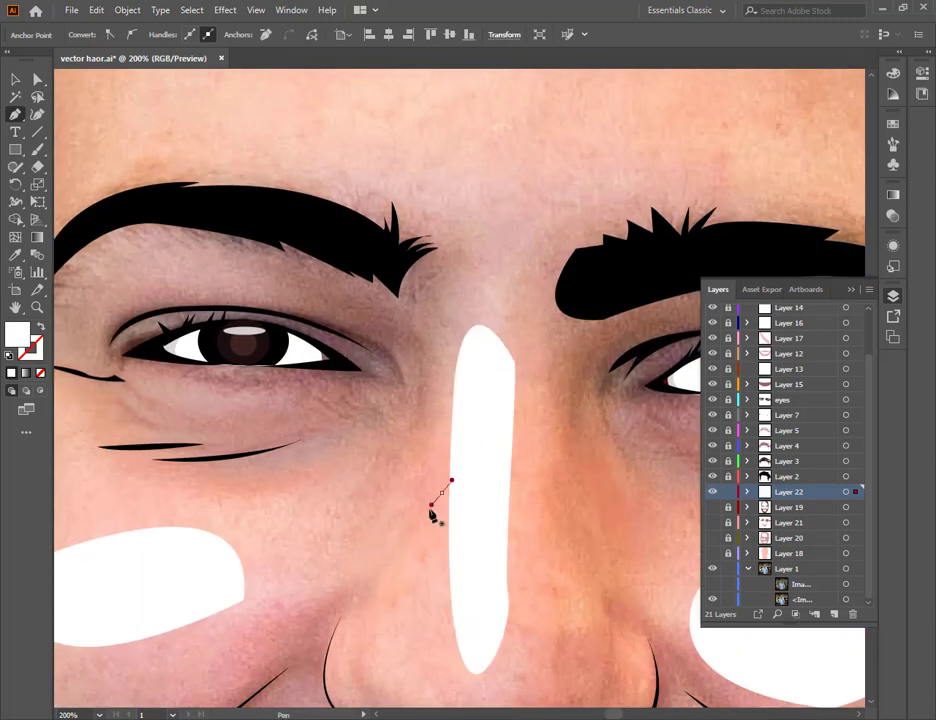
click(431, 507)
key(ctrl+z)
key(ctrl+z)
- Round the upper viewer-right corner of the nose highlight to a radius of 49.23 px
key(a)
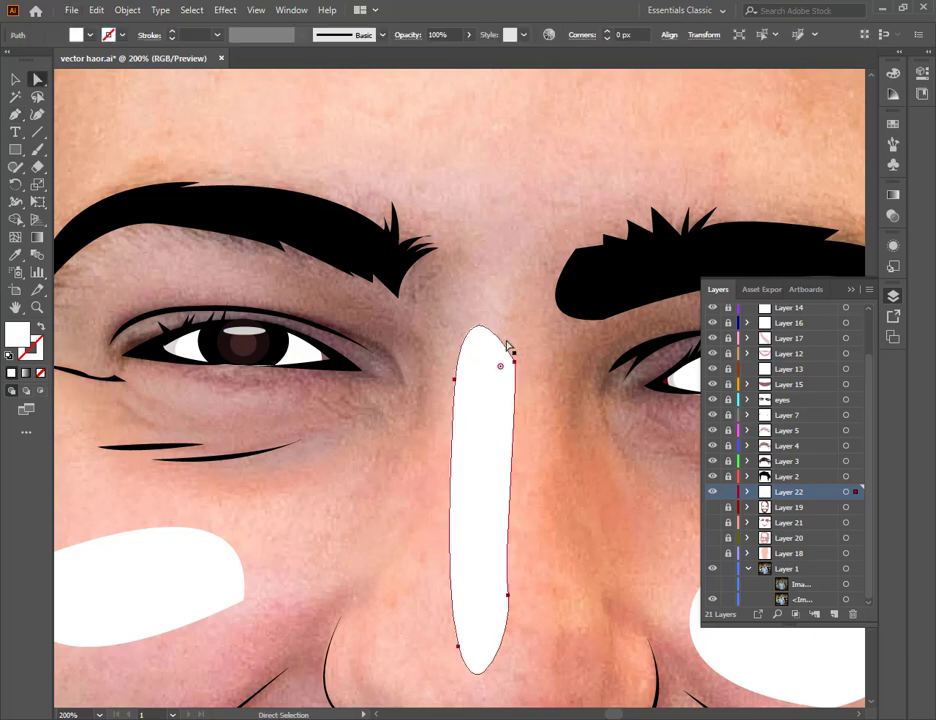
drag(501, 367, 427, 395)
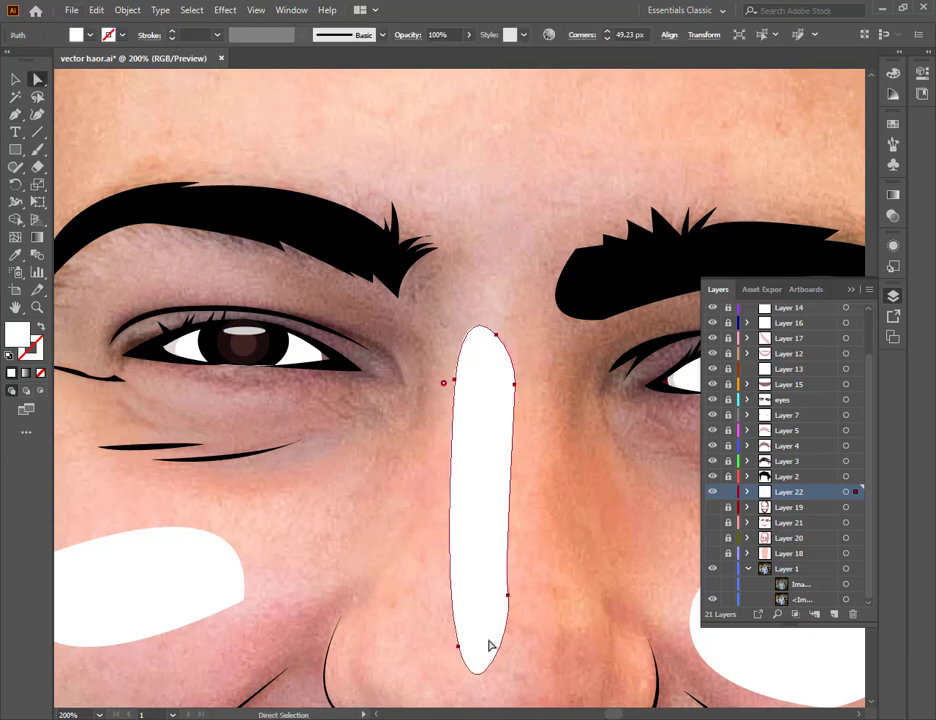
double_click(13, 81)
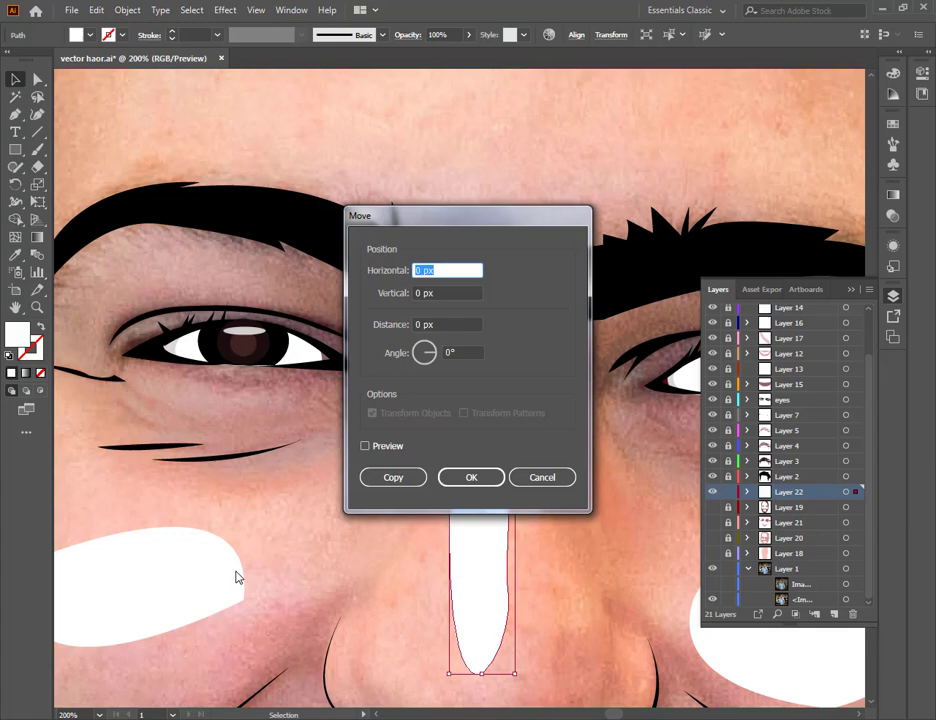
click(557, 482)
key(ctrl+minus)
key(ctrl+minus)
key(ctrl+minus)
key(ctrl+minus)
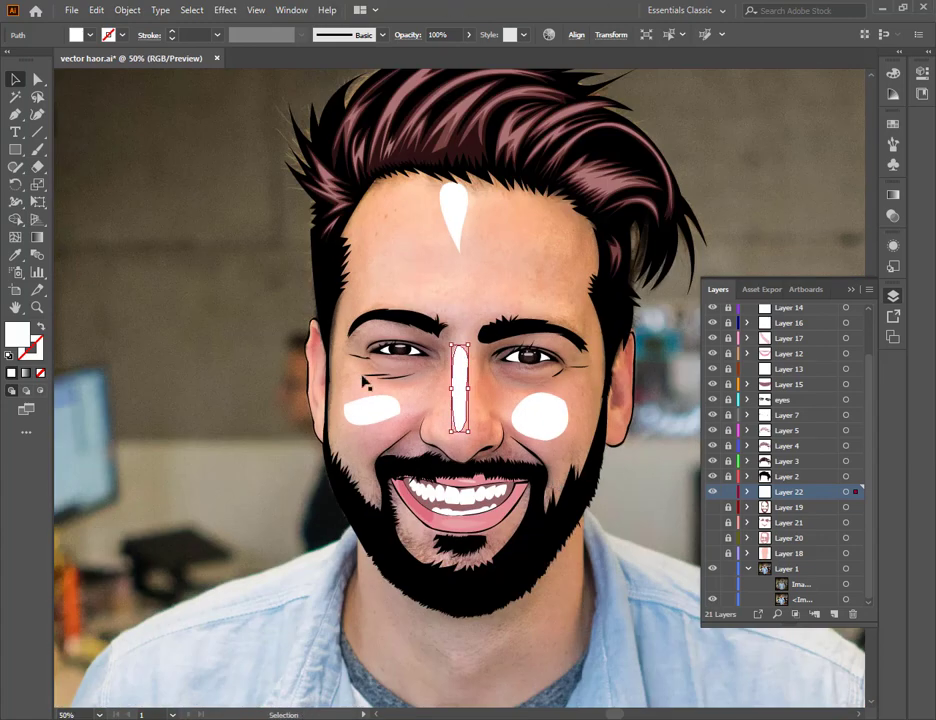
- Round off the outer end of the viewer-left cheek highlight
click(370, 408)
click(38, 79)
mouse_move(361, 413)
mouse_down()
mouse_move(379, 425)
mouse_move(366, 419)
mouse_move(378, 408)
mouse_up()
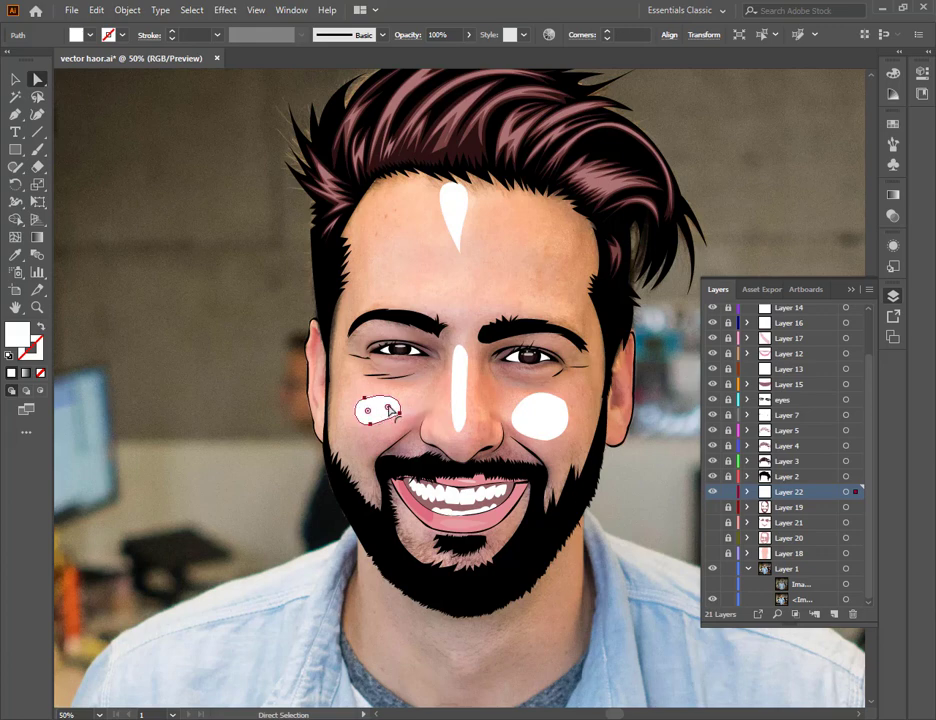
double_click(16, 79)
click(537, 471)
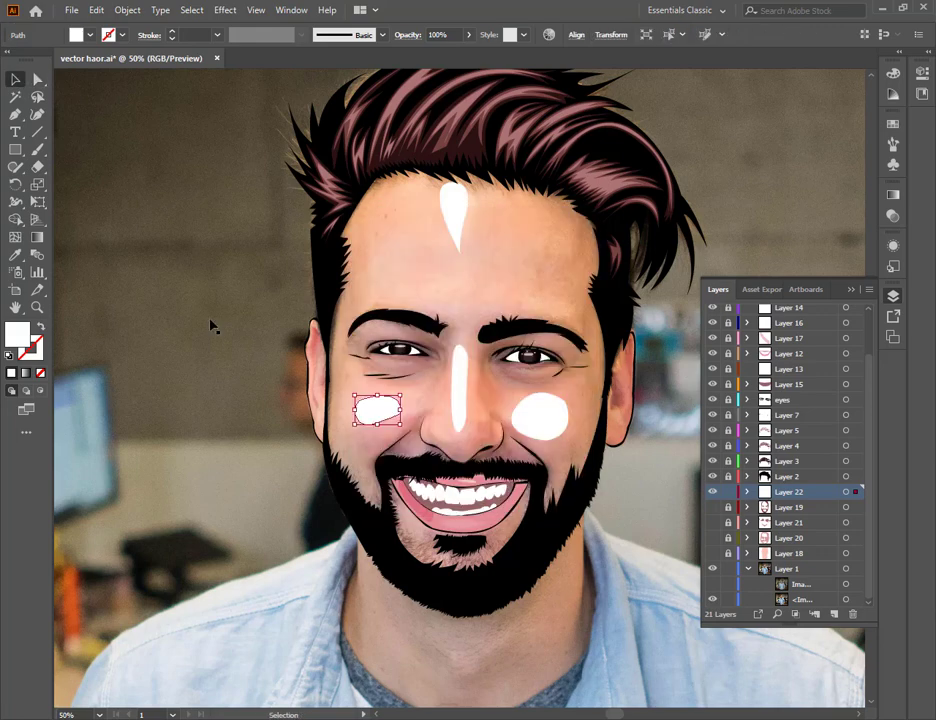
- Lock Layer 1 and make Layer 22 the active layer
click(759, 570)
click(730, 570)
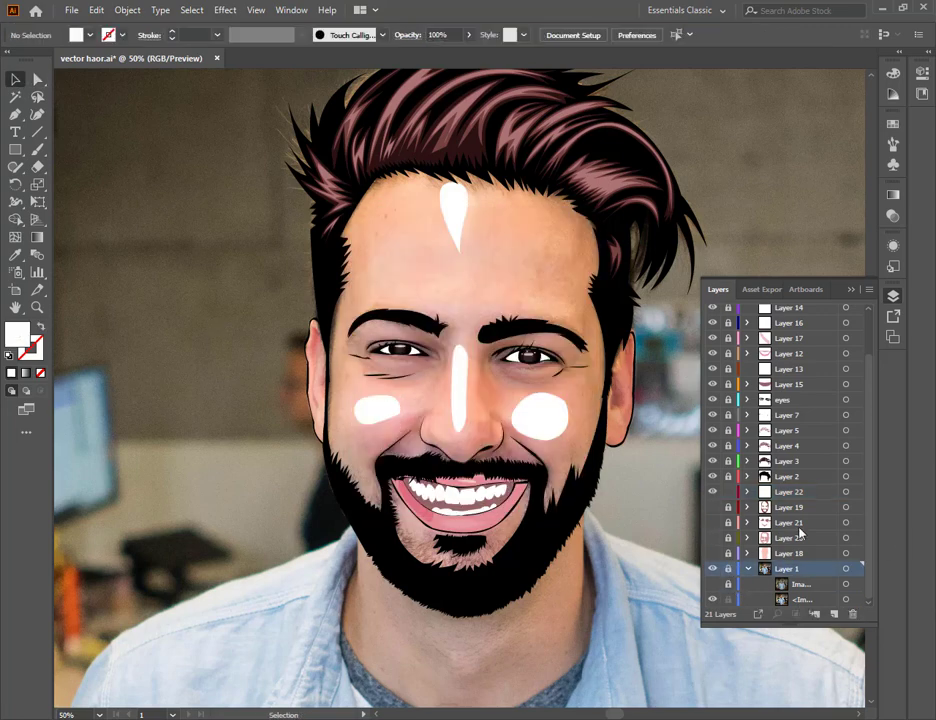
scroll(800, 537, up, 2)
click(792, 538)
- Lower the opacity of the forehead, nose and both cheek highlights to 50% together and deselect them
drag(621, 551, 612, 553)
click(589, 559)
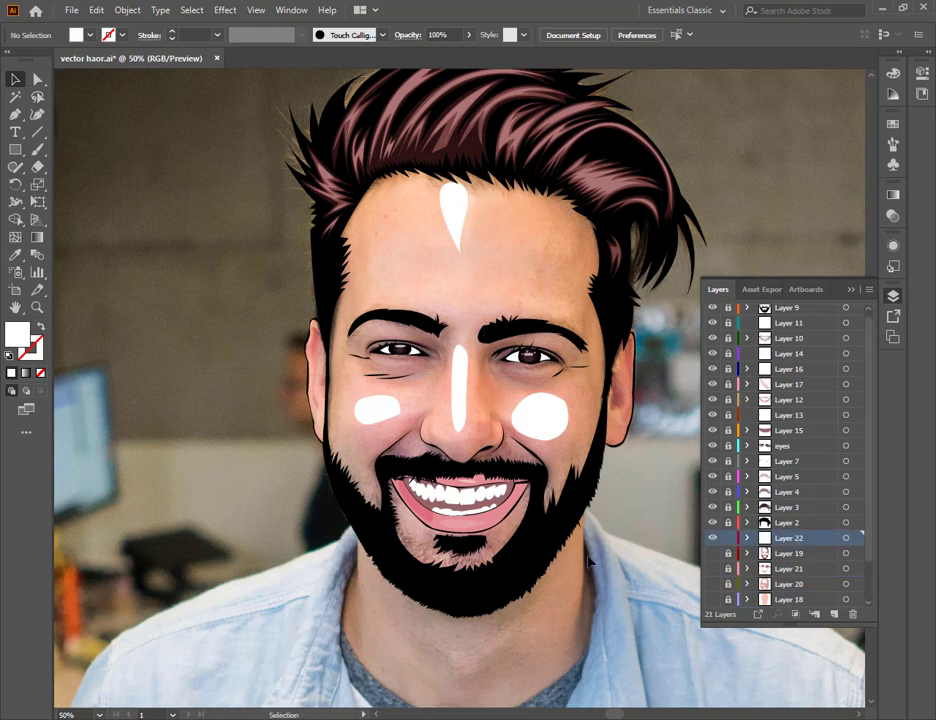
drag(263, 145, 602, 524)
click(610, 528)
drag(255, 148, 677, 585)
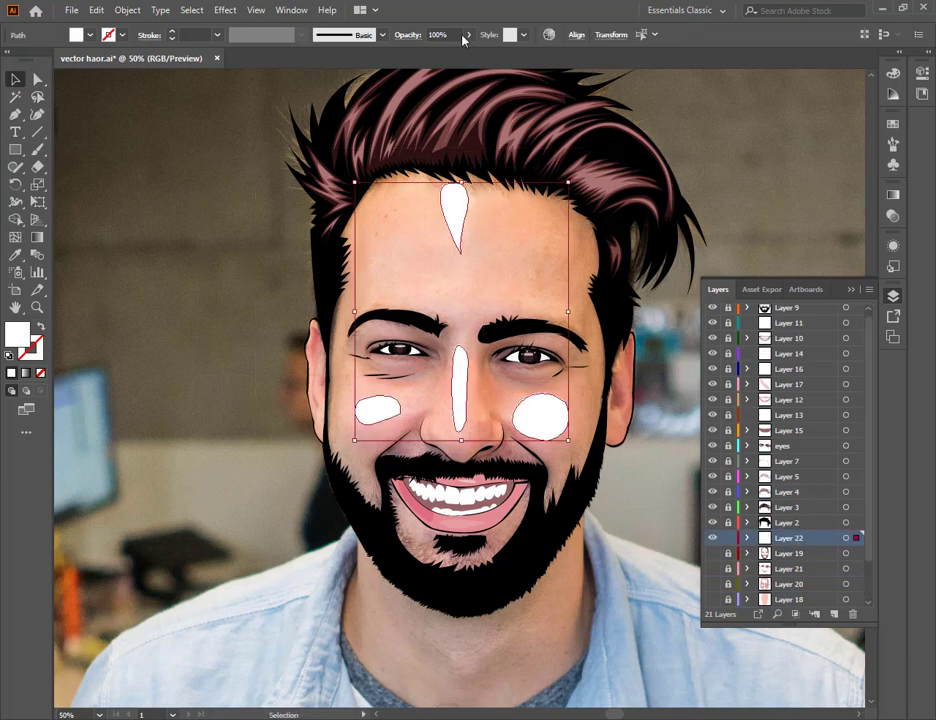
click(469, 35)
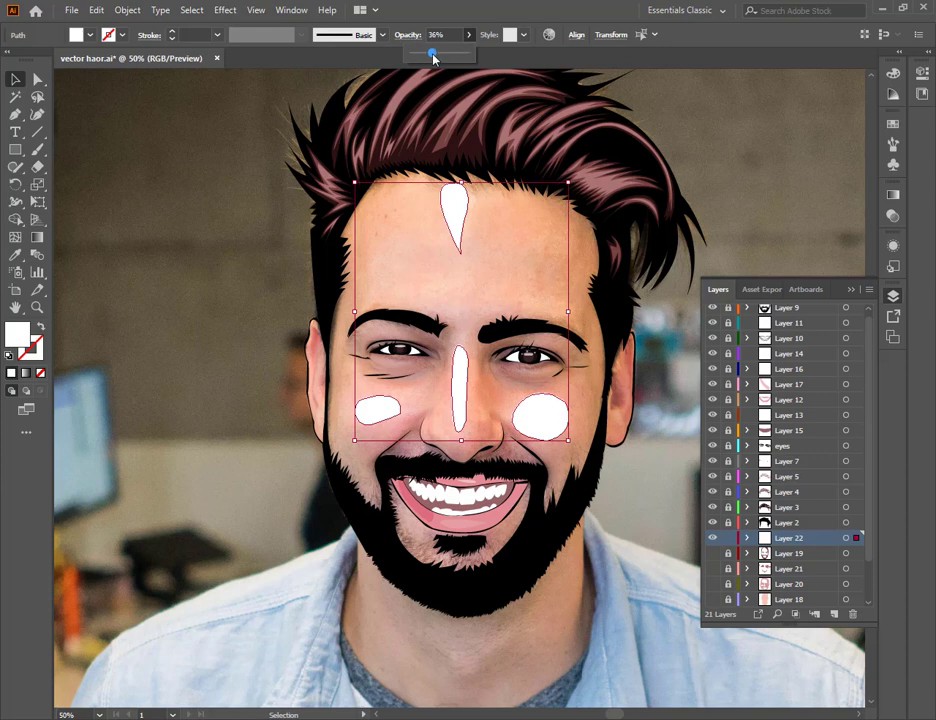
drag(433, 58, 433, 58)
click(16, 82)
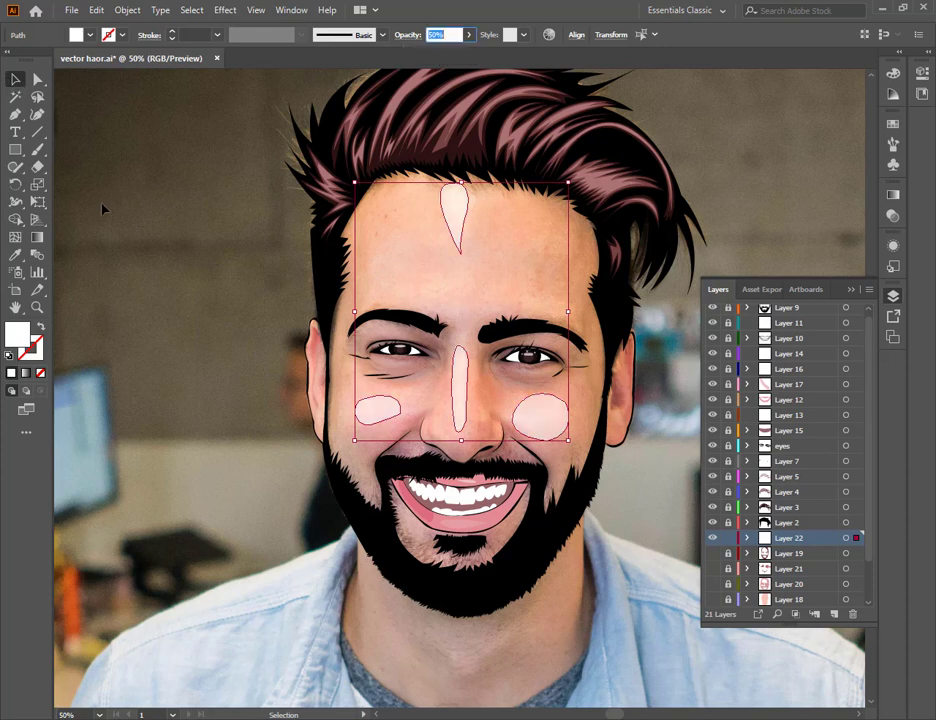
click(210, 398)
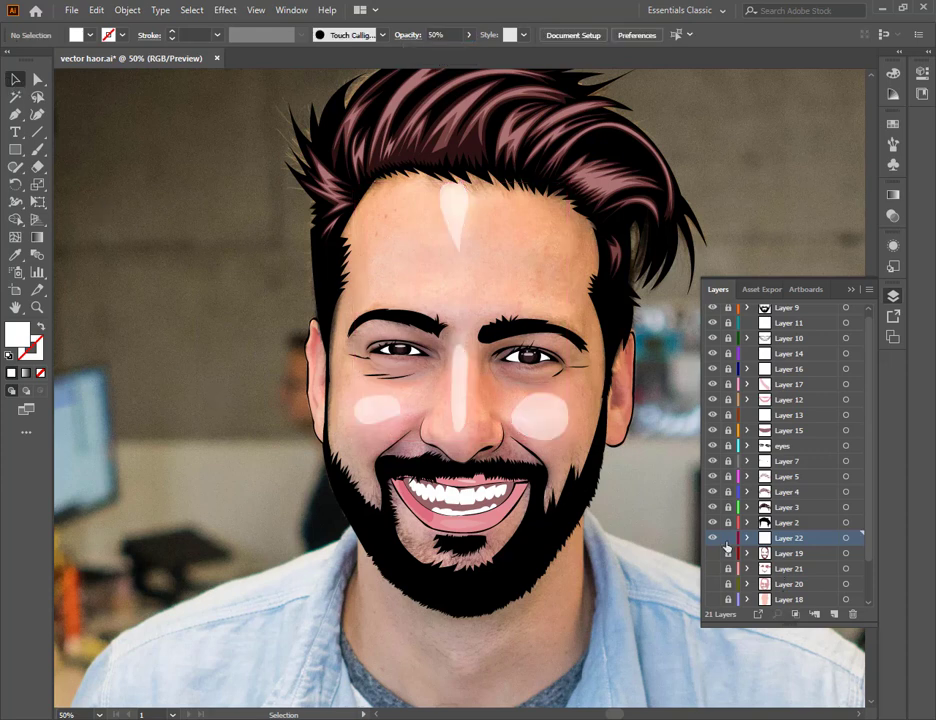
- Show the skin and shadow Layers 19, 21, 20 and 18 again and hide the photo in Layer 1
drag(713, 567, 711, 590)
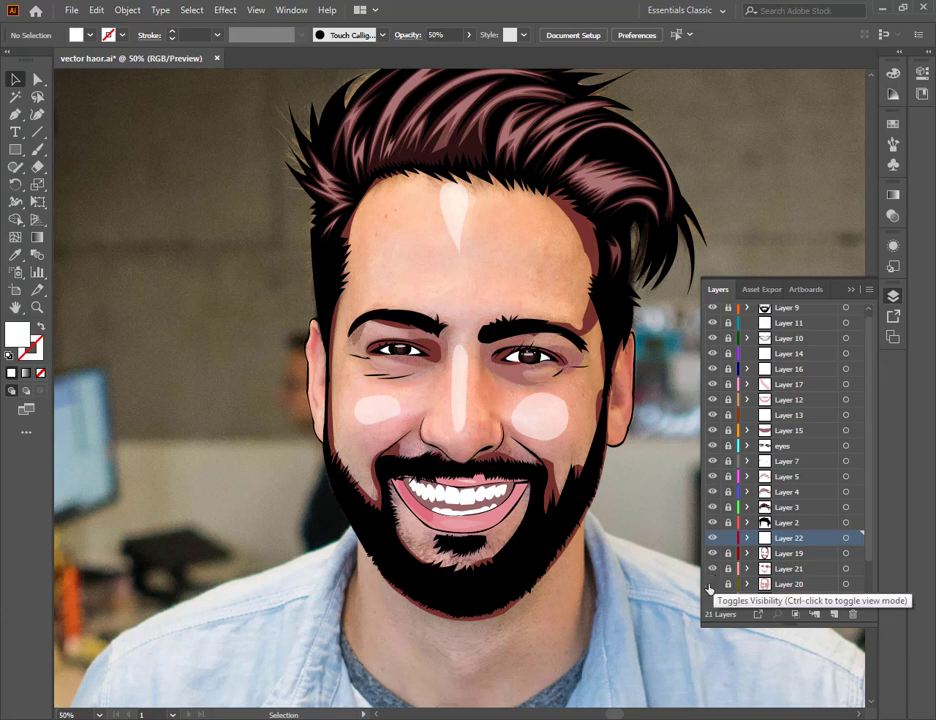
click(712, 599)
scroll(718, 595, down, 2)
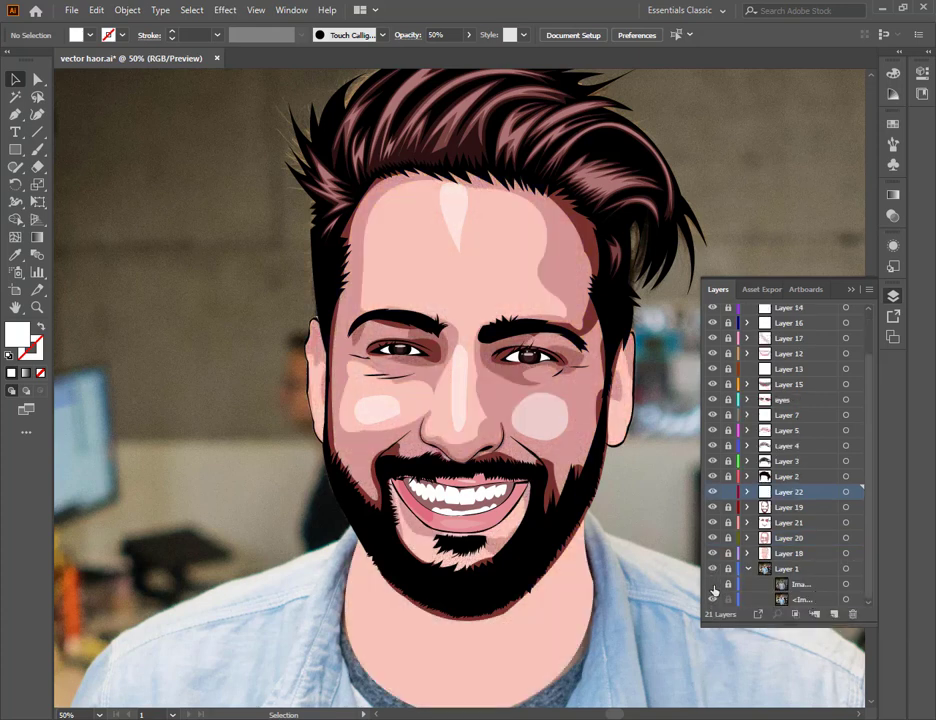
click(712, 568)
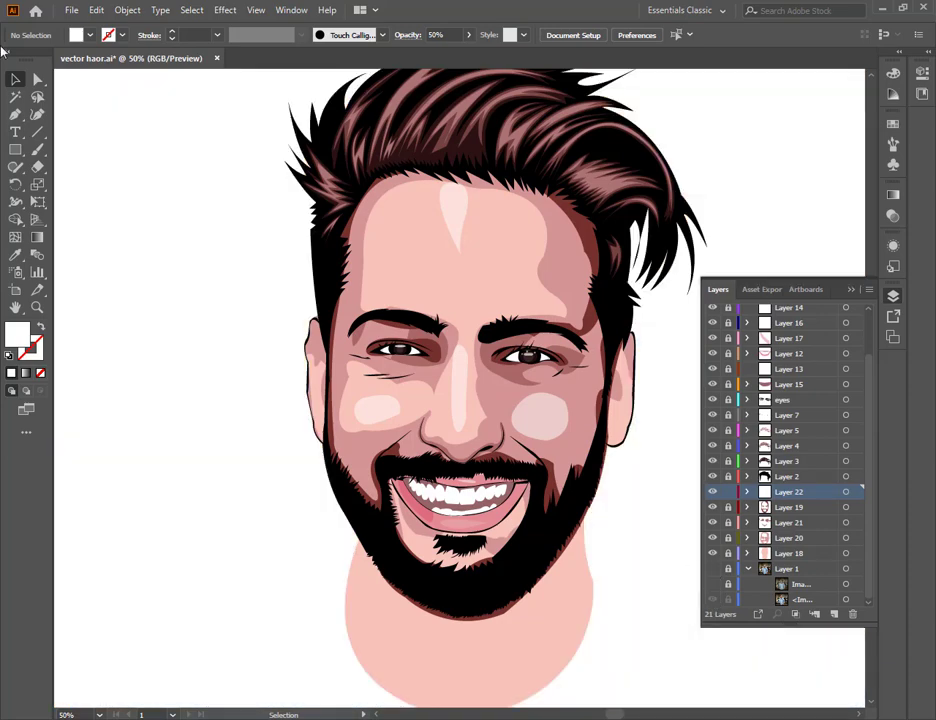
key(ctrl+minus)
key(ctrl+minus)
key(ctrl+minus)
key(ctrl+plus)
key(ctrl+plus)
key(ctrl+plus)
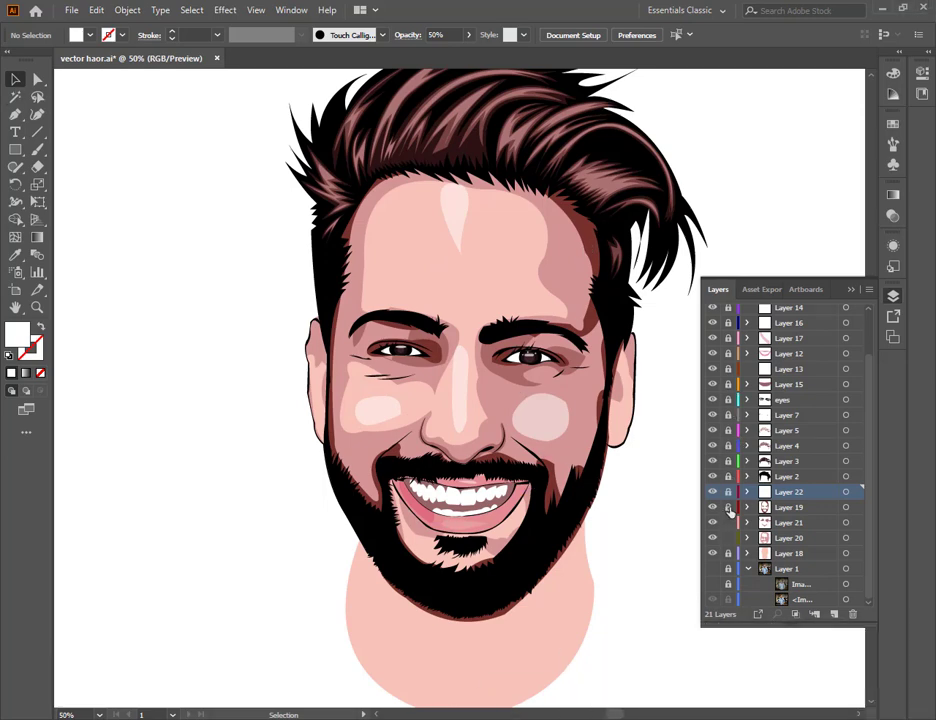
- Unlock Layer 19 for editing while keeping Layers 22, 21, 20 and 18 locked
click(728, 508)
click(728, 554)
click(729, 569)
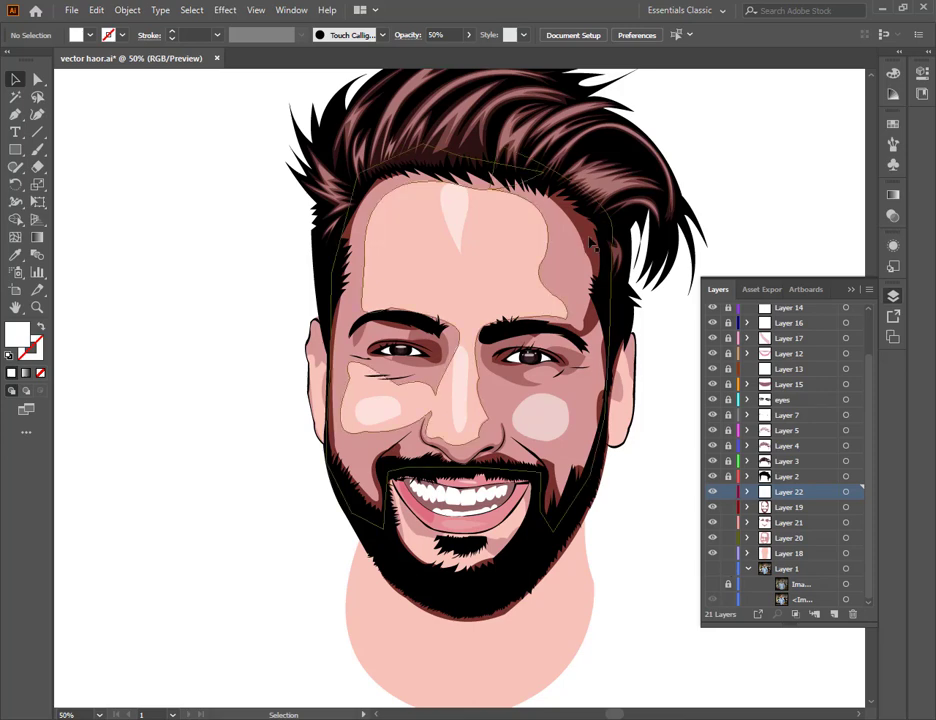
click(728, 508)
click(728, 492)
click(728, 523)
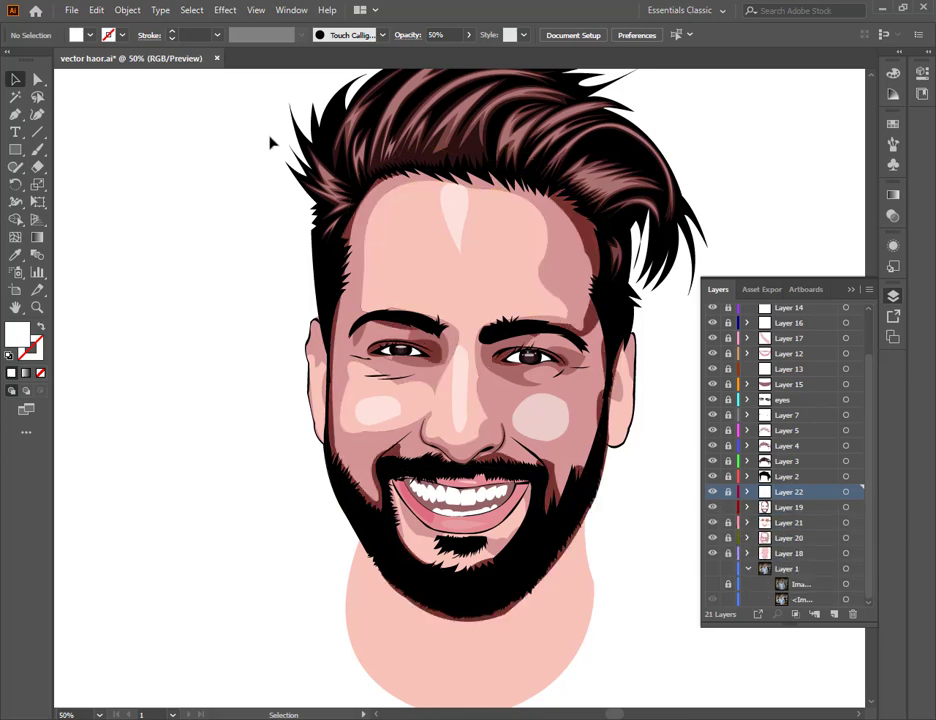
- Select the dark shadow shapes on Layer 19 and recolour their fill to the lighter red-brown #8E4443
drag(236, 131, 647, 598)
click(242, 158)
drag(246, 134, 685, 659)
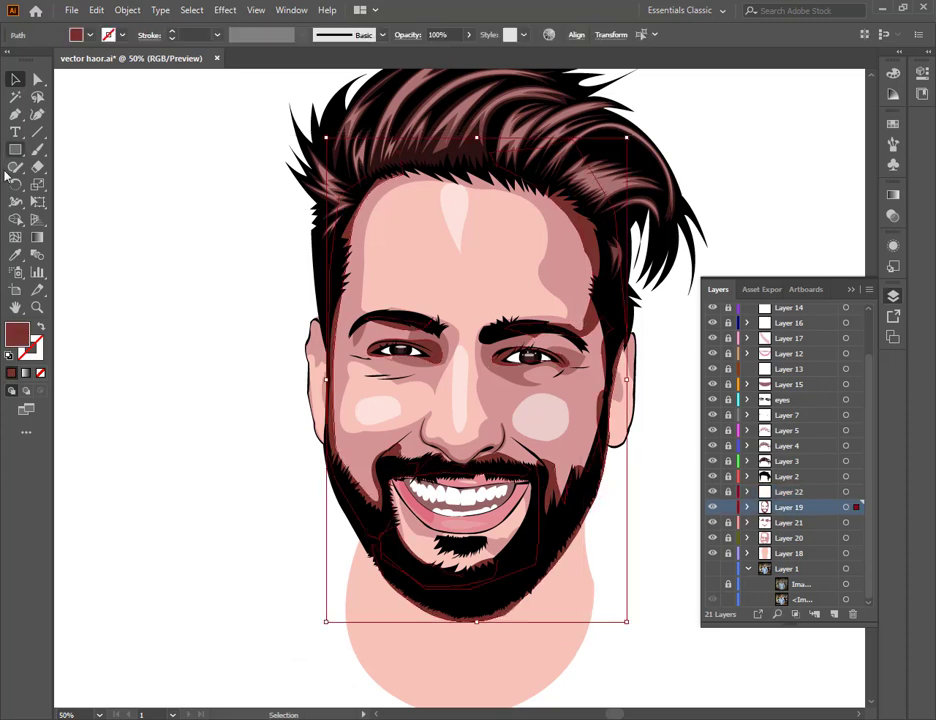
double_click(14, 345)
click(429, 509)
click(426, 505)
click(656, 437)
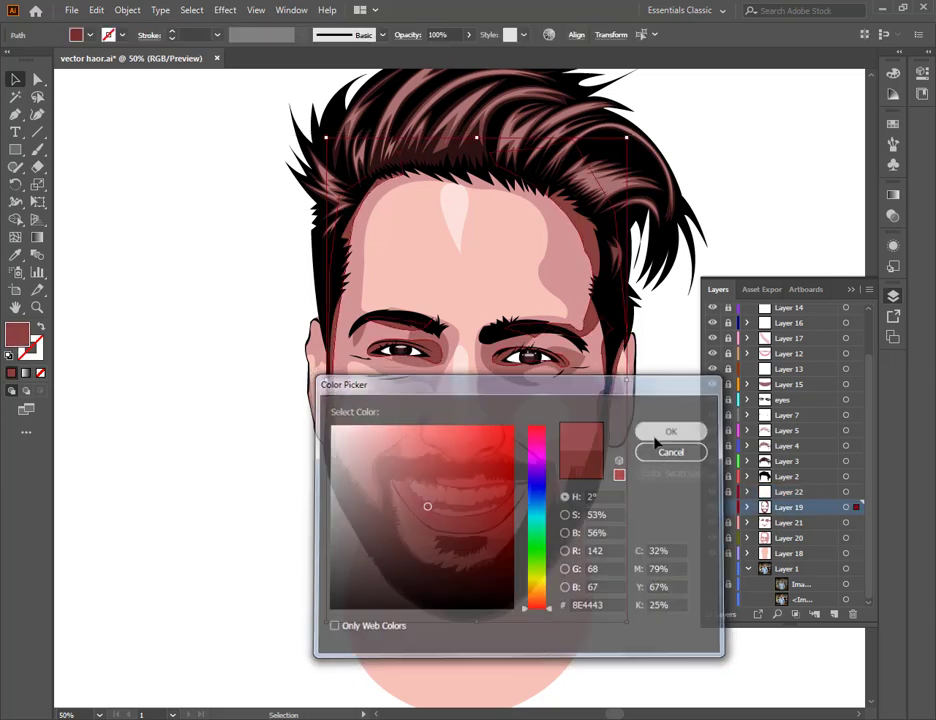
- Lower the opacity of the Layer 19 shadow shapes to 61% and deselect them
click(262, 145)
drag(226, 108, 674, 645)
click(469, 36)
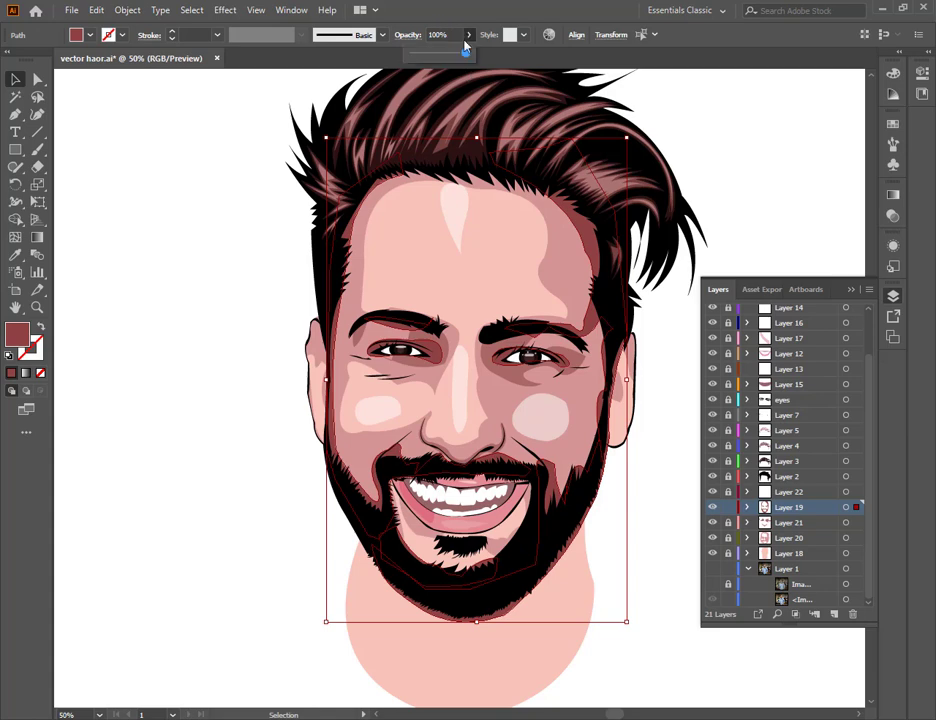
drag(467, 52, 446, 52)
click(224, 562)
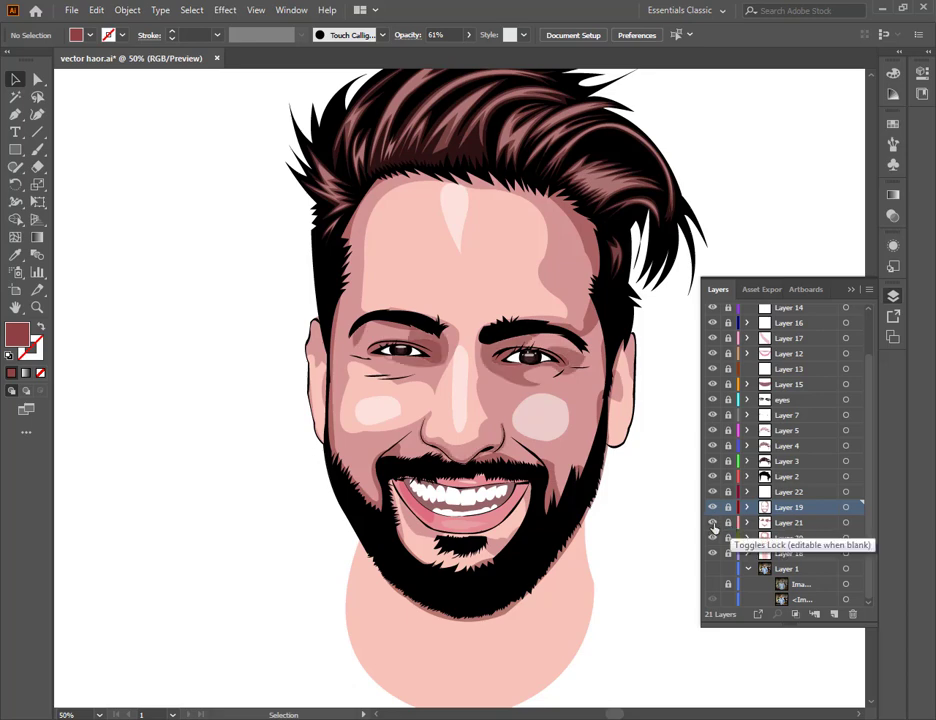
- Select the shadow shapes around the eyes and nose on Layer 21 and set their fill to #B27272
drag(236, 176, 723, 708)
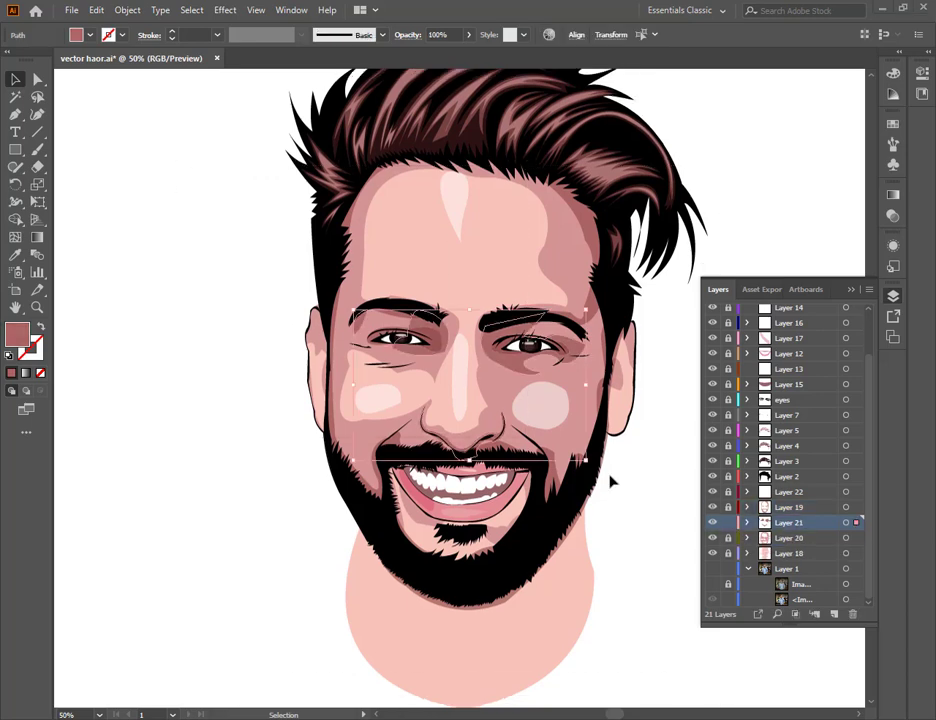
double_click(18, 335)
text(b27272)
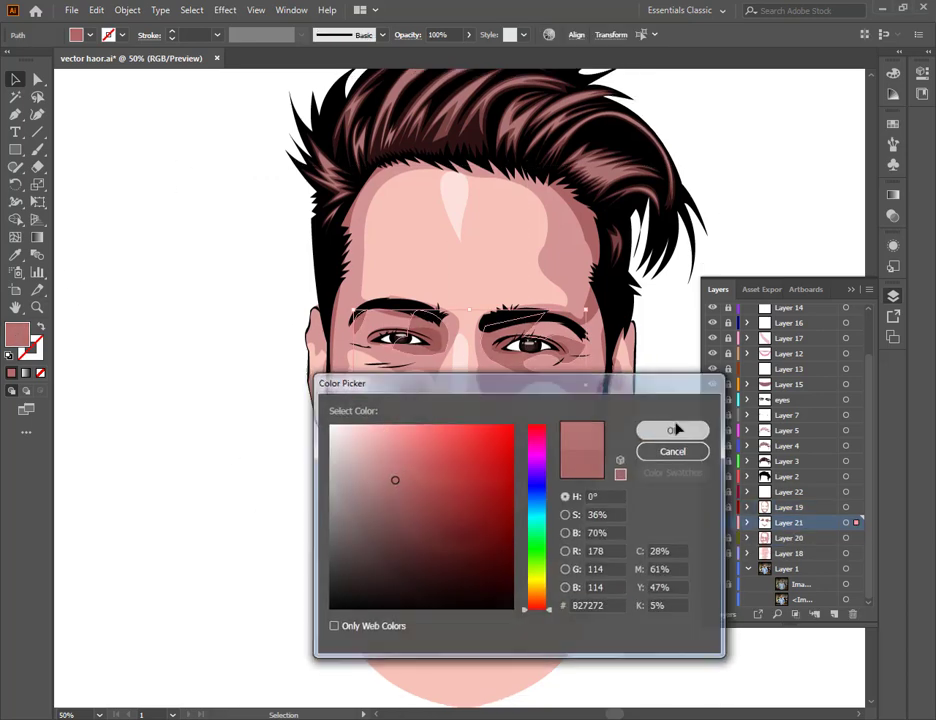
click(692, 428)
- Set the opacity of the Layer 21 eye and nose shadows to 50% and deselect them
click(440, 35)
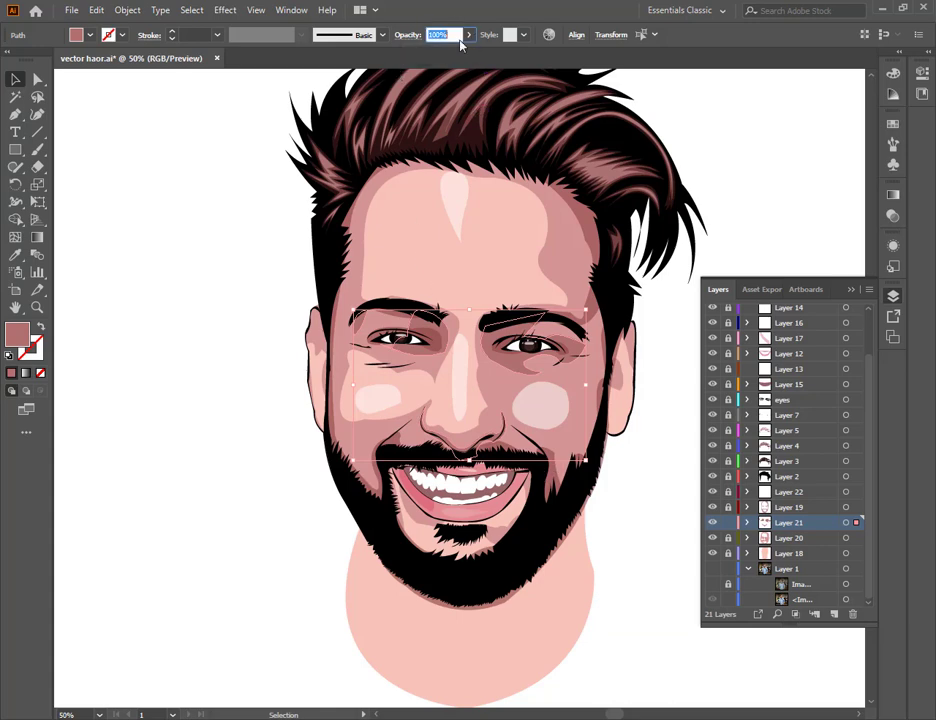
text(50)
key(Return)
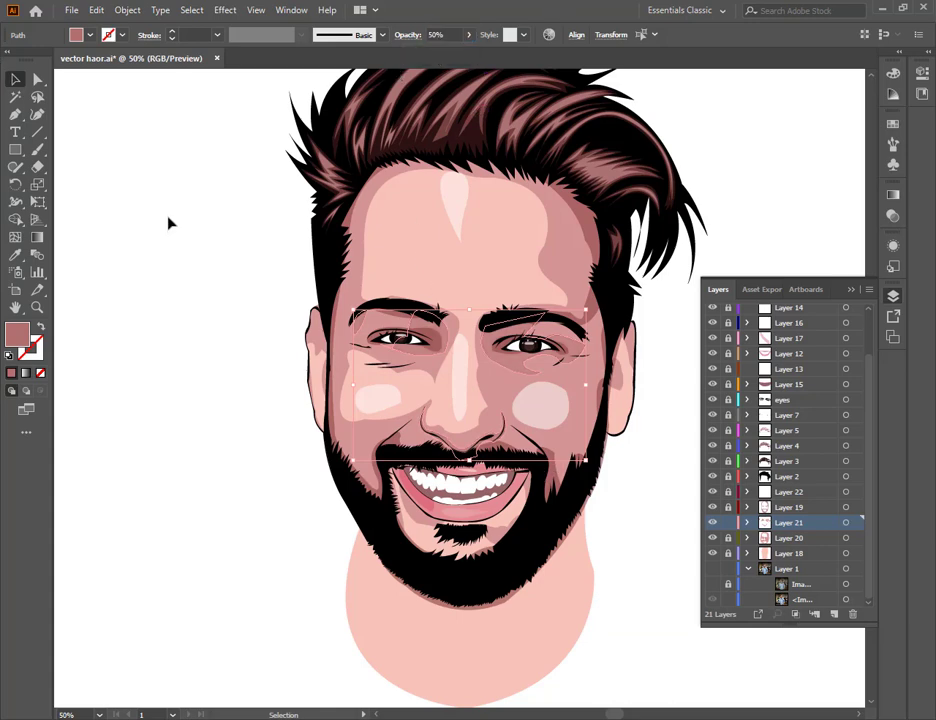
click(170, 222)
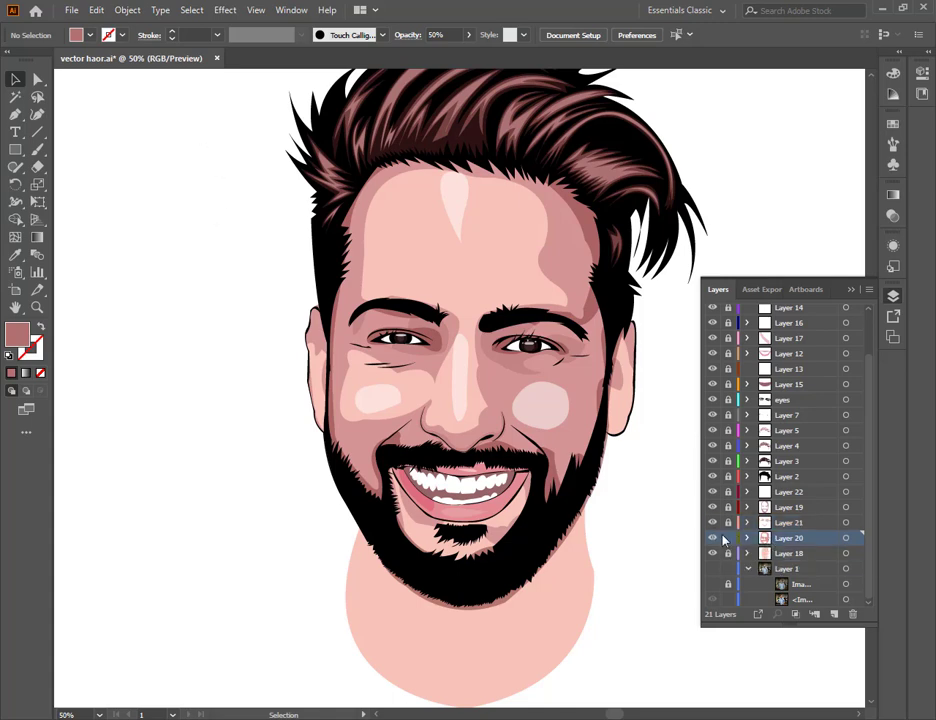
- Select the face and ear shadow shapes on Layer 20, lower their opacity to 47% and deselect them
drag(209, 100, 651, 673)
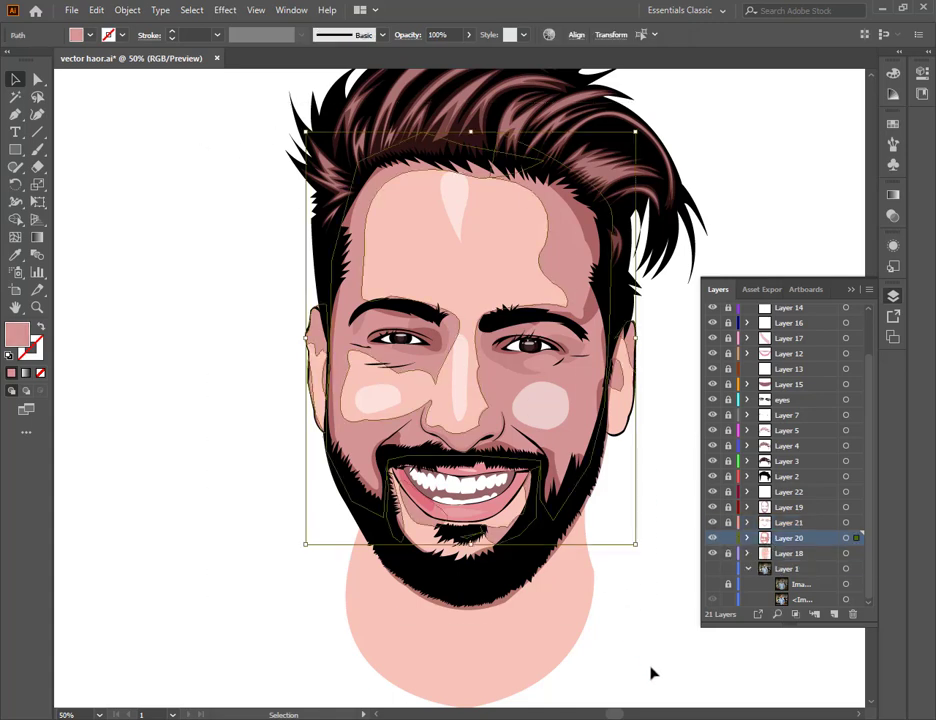
double_click(14, 338)
click(670, 431)
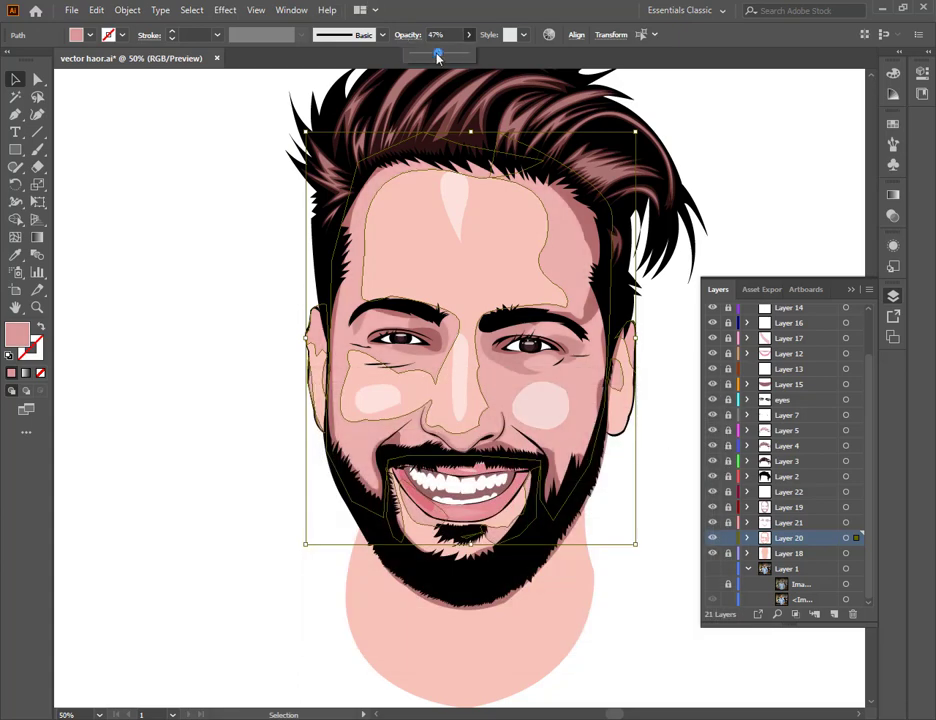
click(437, 57)
click(178, 234)
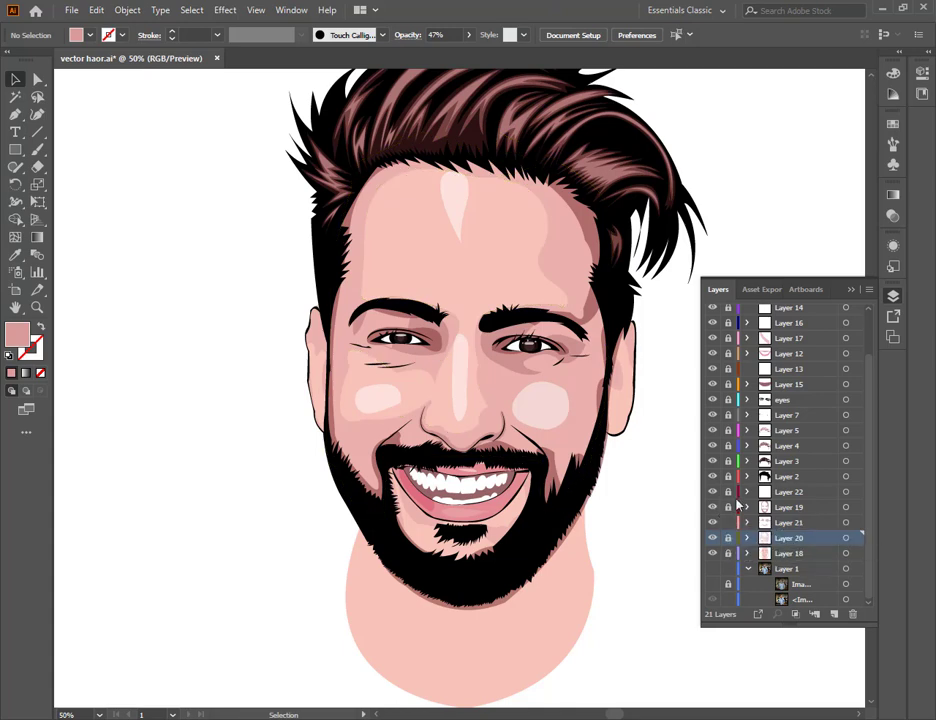
- Make Layer 22 the active layer and try to select its white highlight shapes
double_click(805, 492)
click(537, 428)
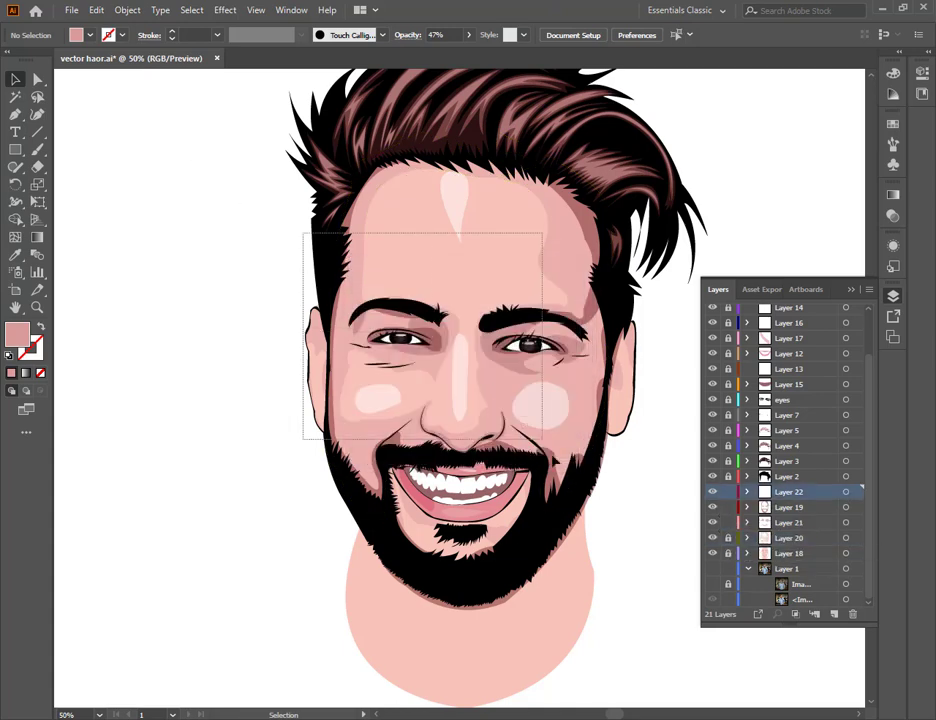
drag(213, 138, 211, 126)
drag(211, 126, 614, 576)
click(614, 576)
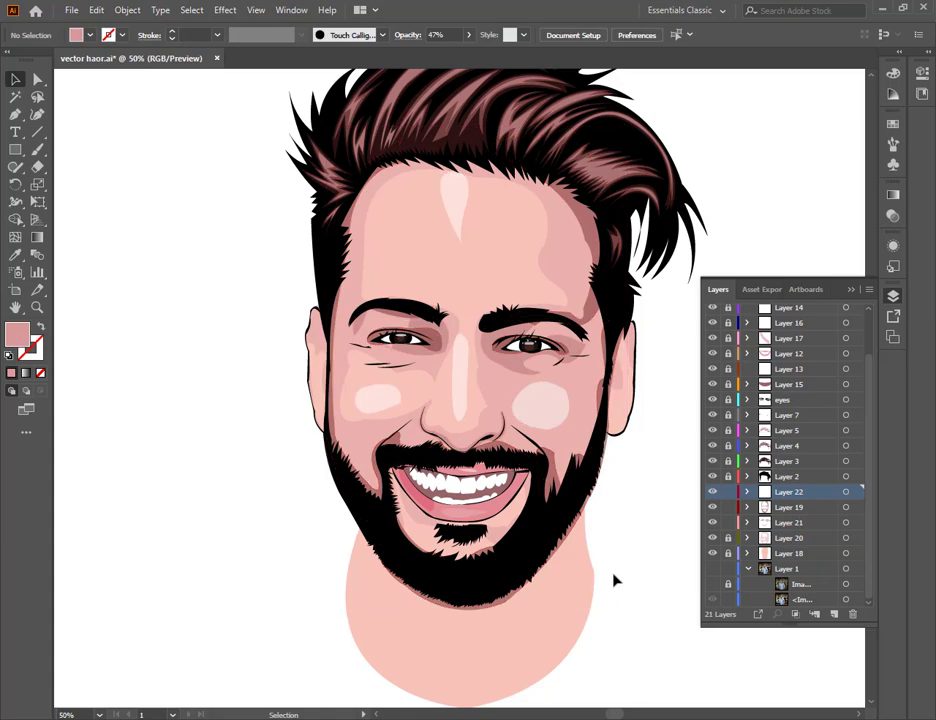
drag(286, 173, 676, 566)
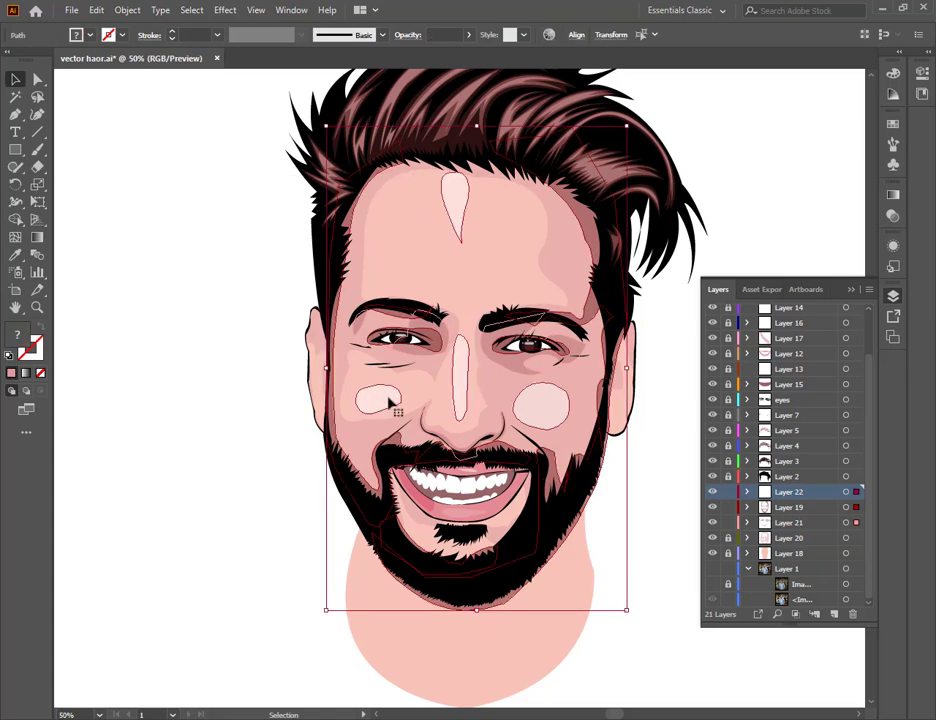
click(209, 487)
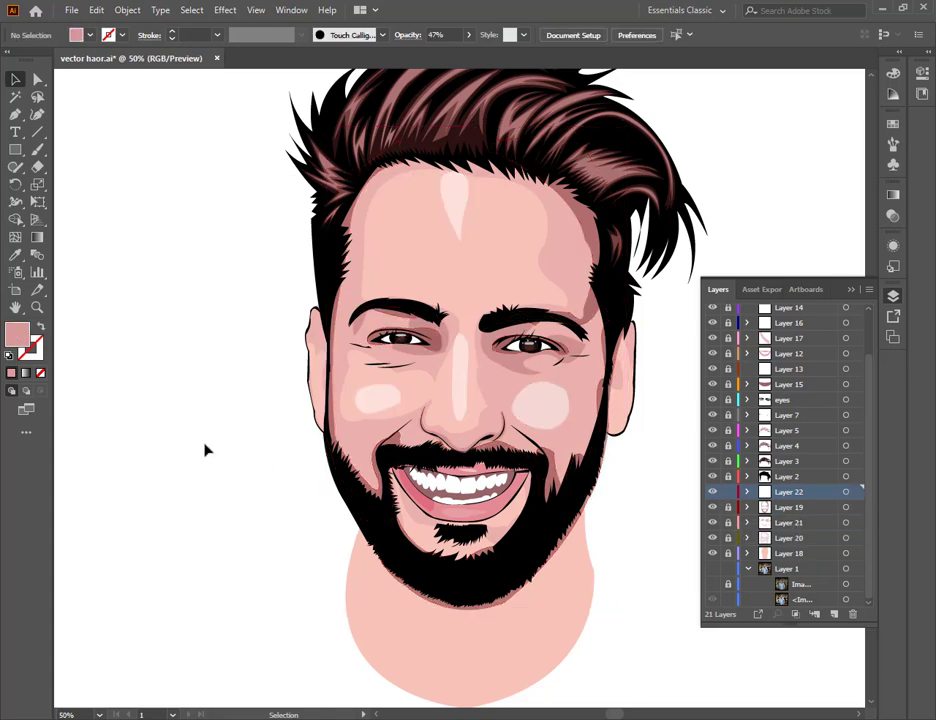
- Select the forehead, nose and cheek highlights on Layer 22, reduce their opacity to 36% and deselect them
drag(362, 253, 600, 445)
click(196, 156)
drag(196, 156, 646, 525)
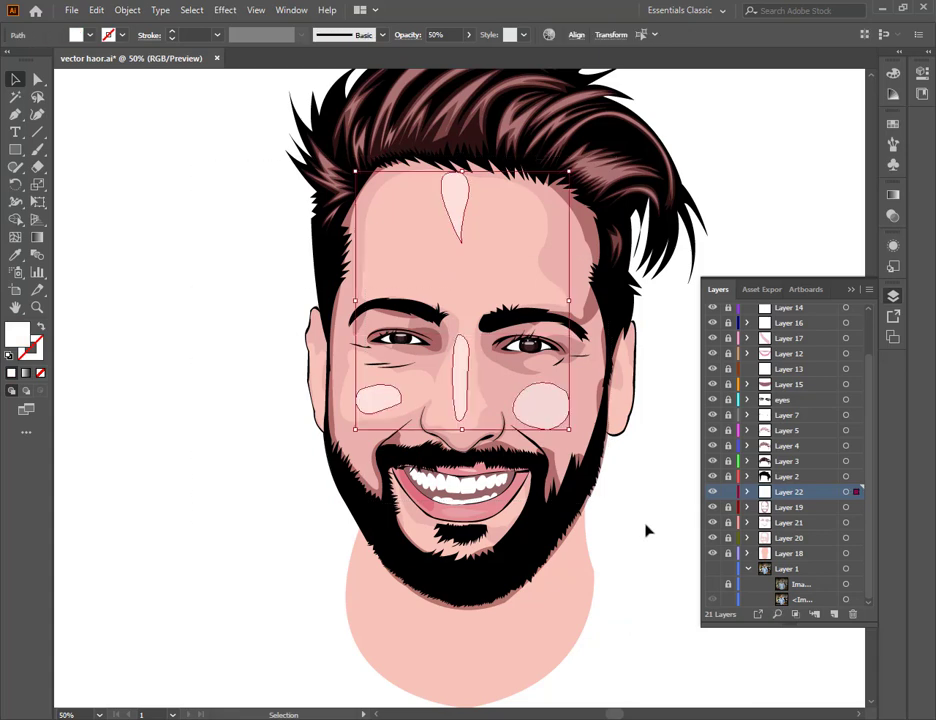
click(468, 34)
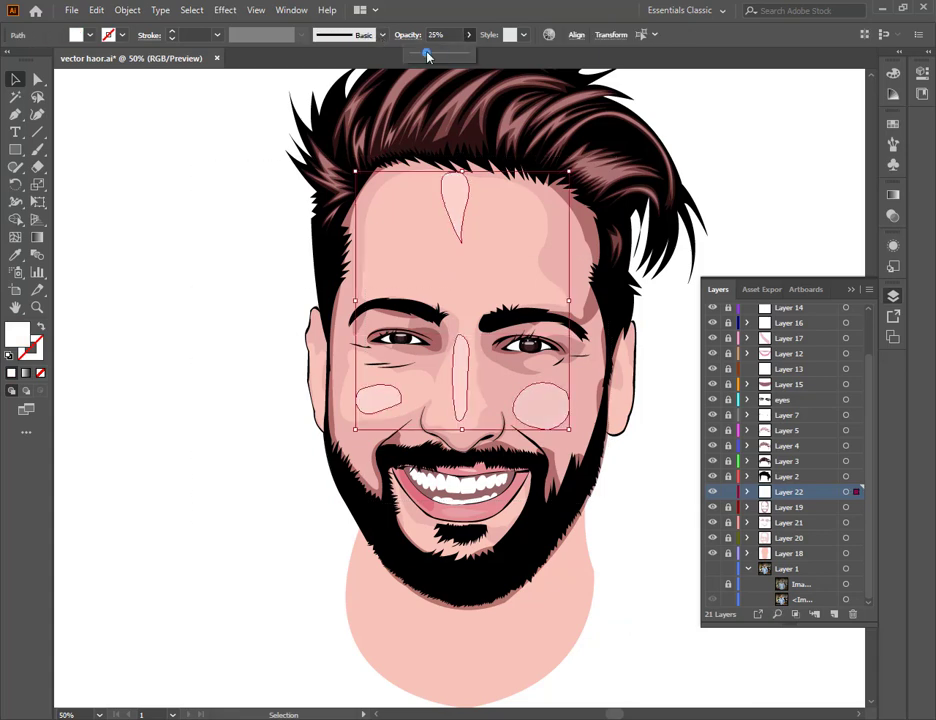
drag(433, 58, 436, 58)
click(439, 54)
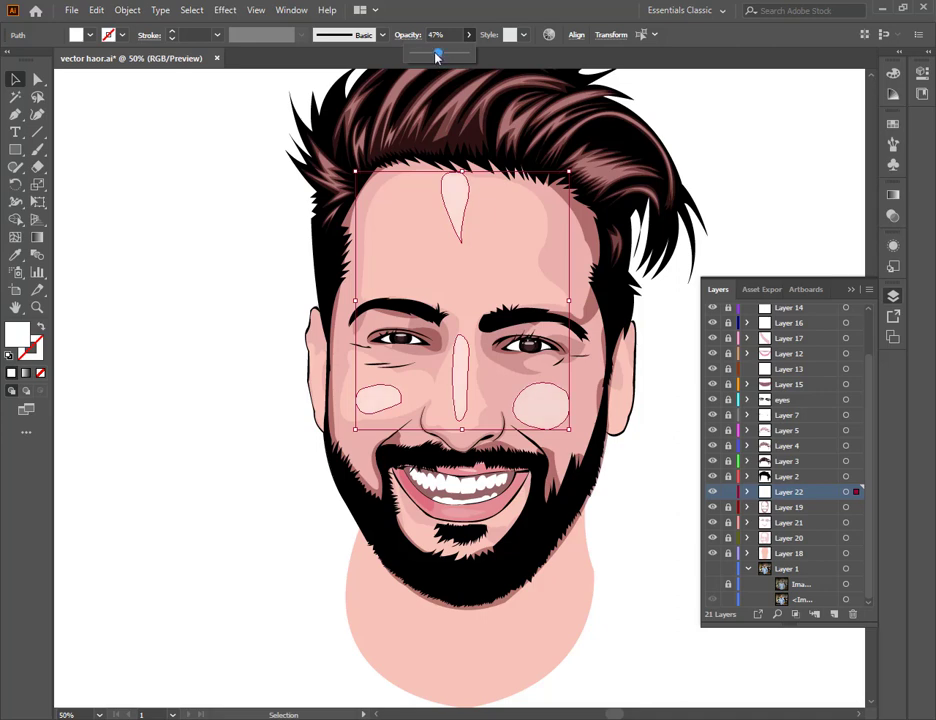
drag(437, 55, 432, 55)
click(272, 309)
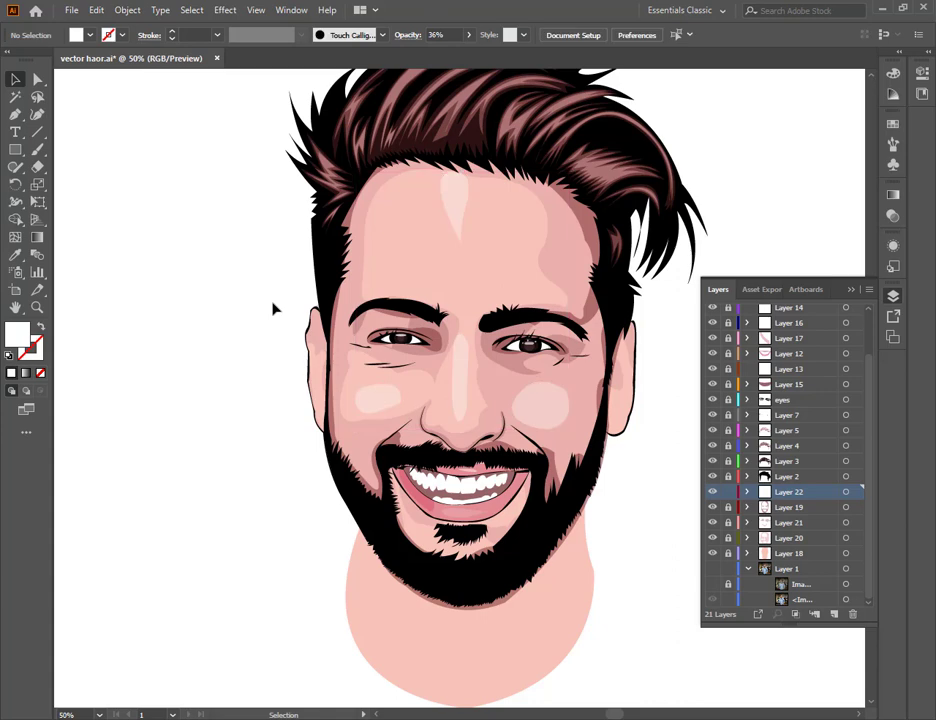
key(ctrl+minus)
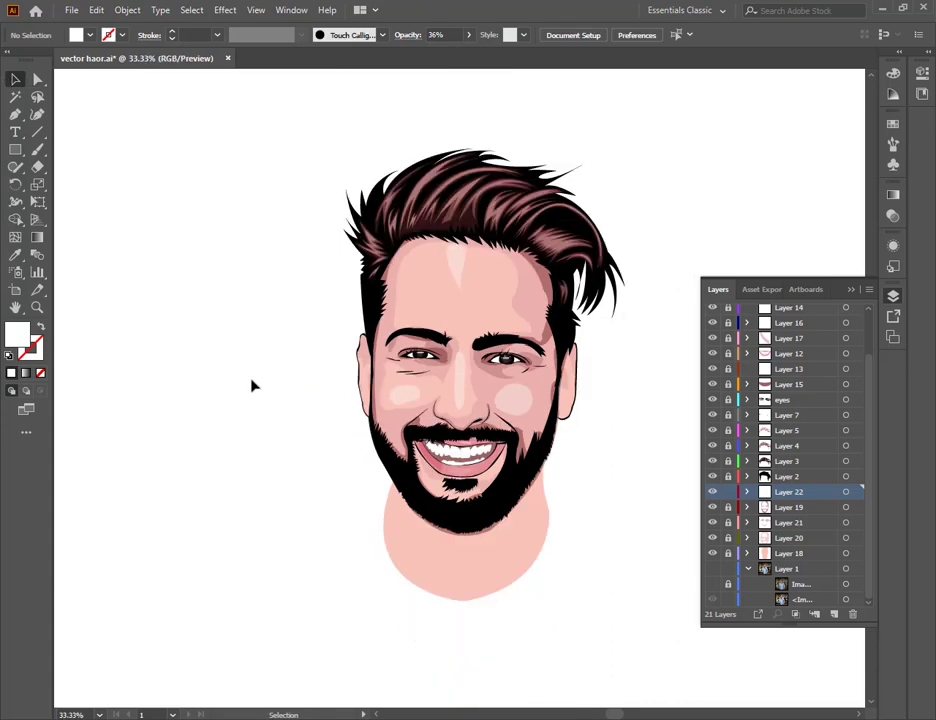